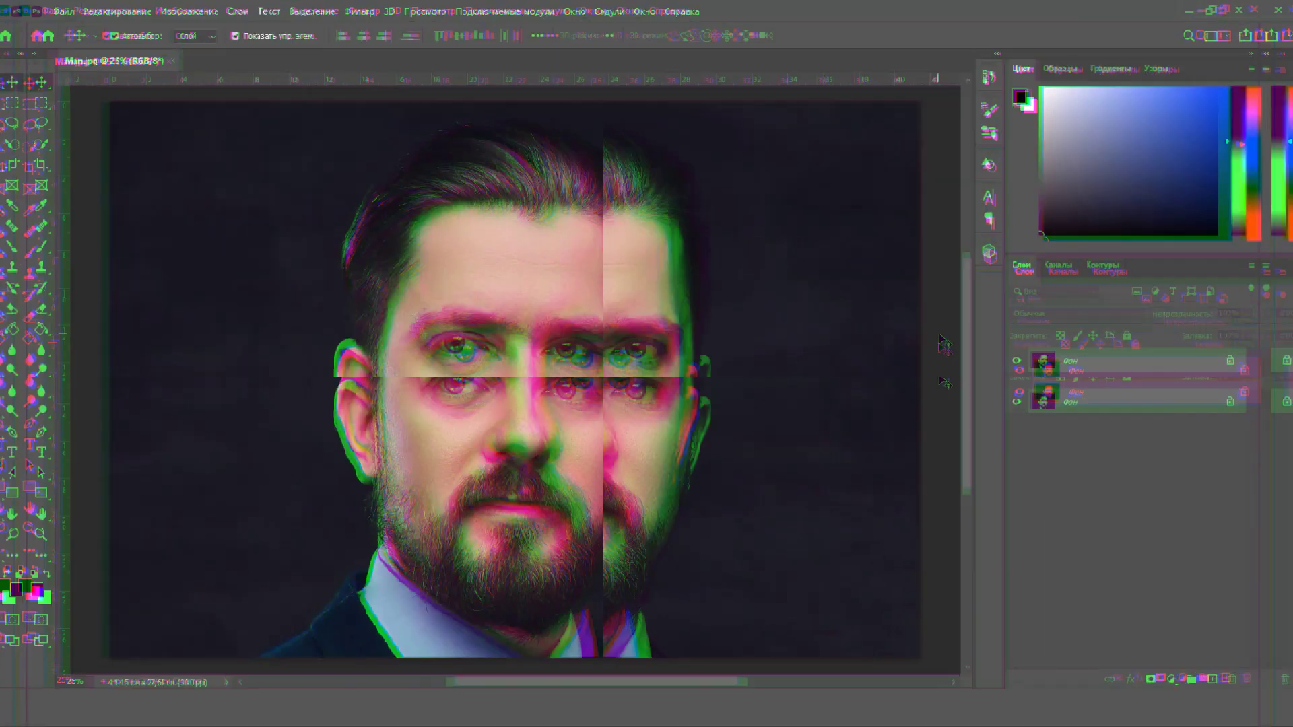
Duplicate the background photo layer as a new layer named Маска
right_click(1137, 395)
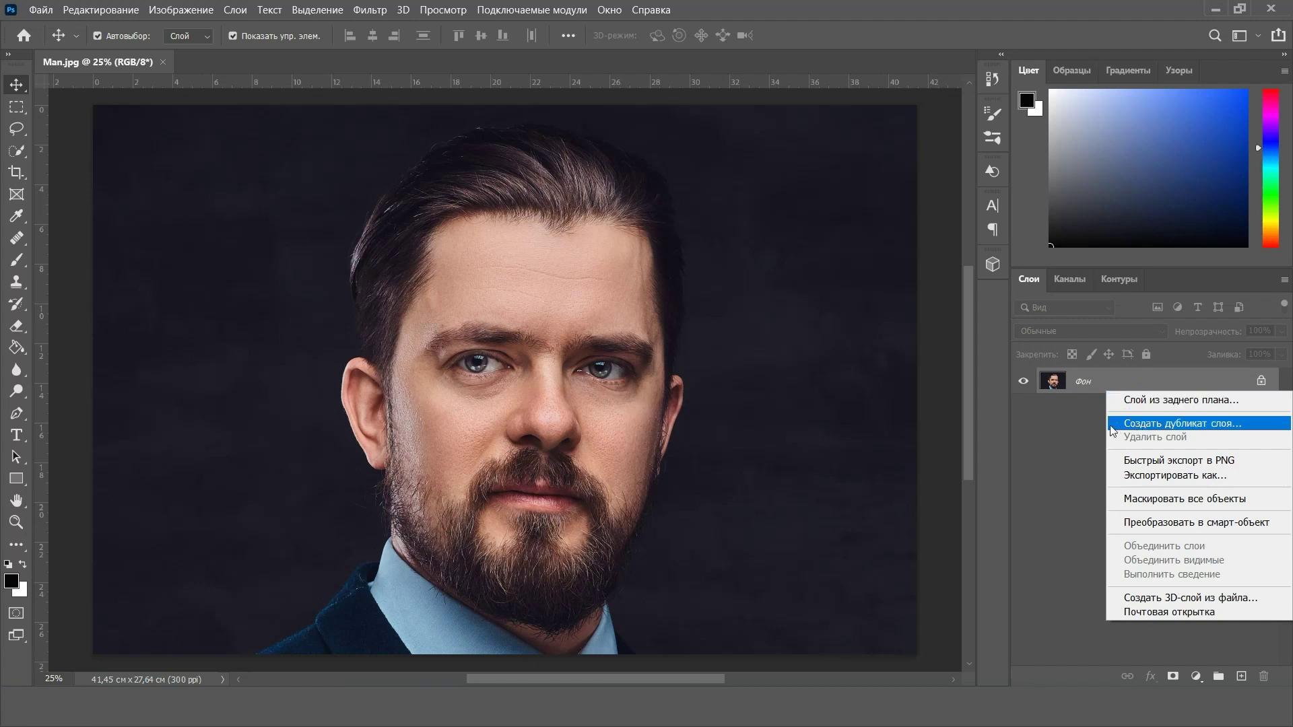
left_click(1113, 424)
type("Маска")
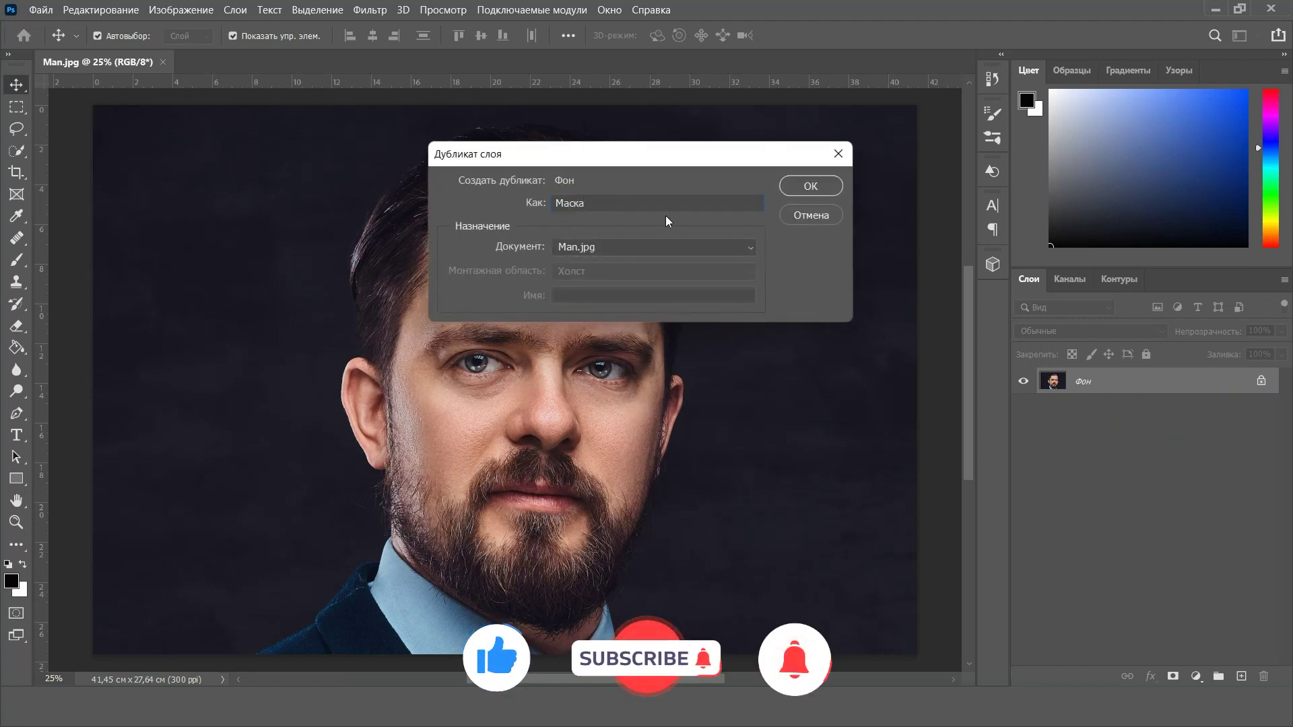
left_click(808, 186)
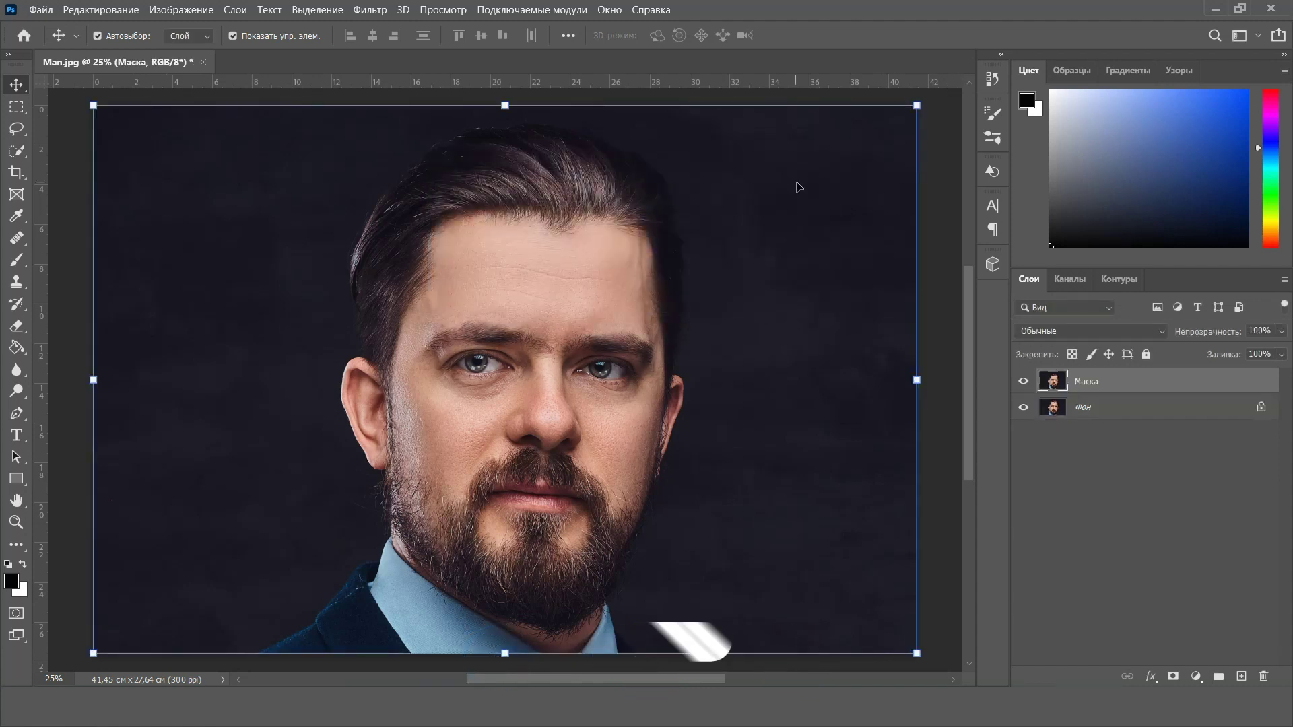
Desaturate the Маска layer to black and white and apply a 10-pixel Gaussian blur
key("ctrl+shift+u")
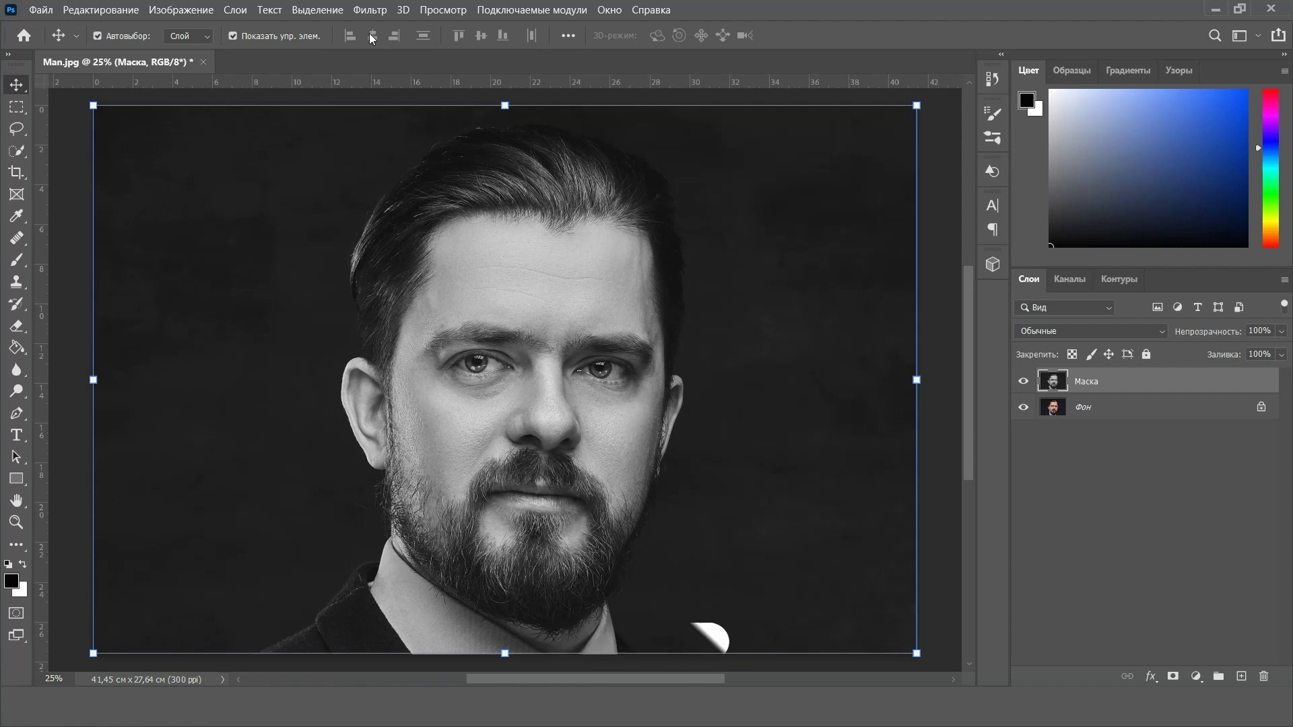
left_click(359, 13)
mouse_move(387, 273)
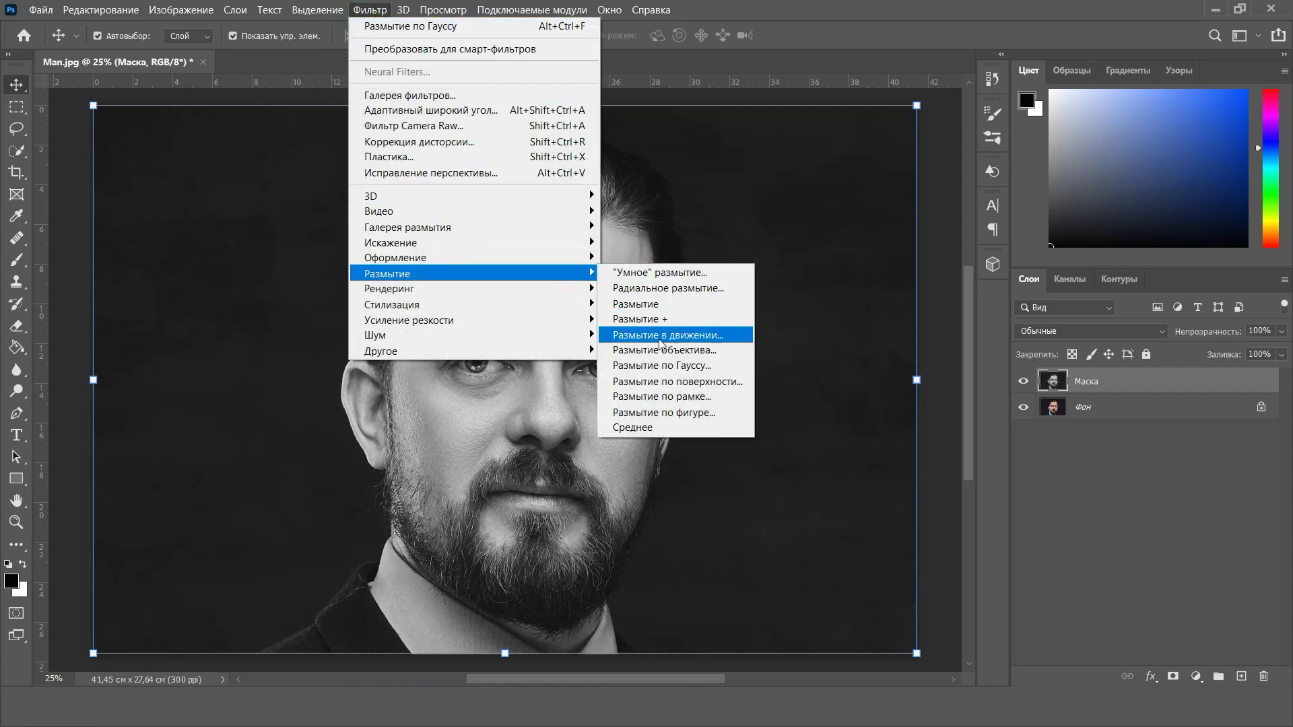
left_click(714, 366)
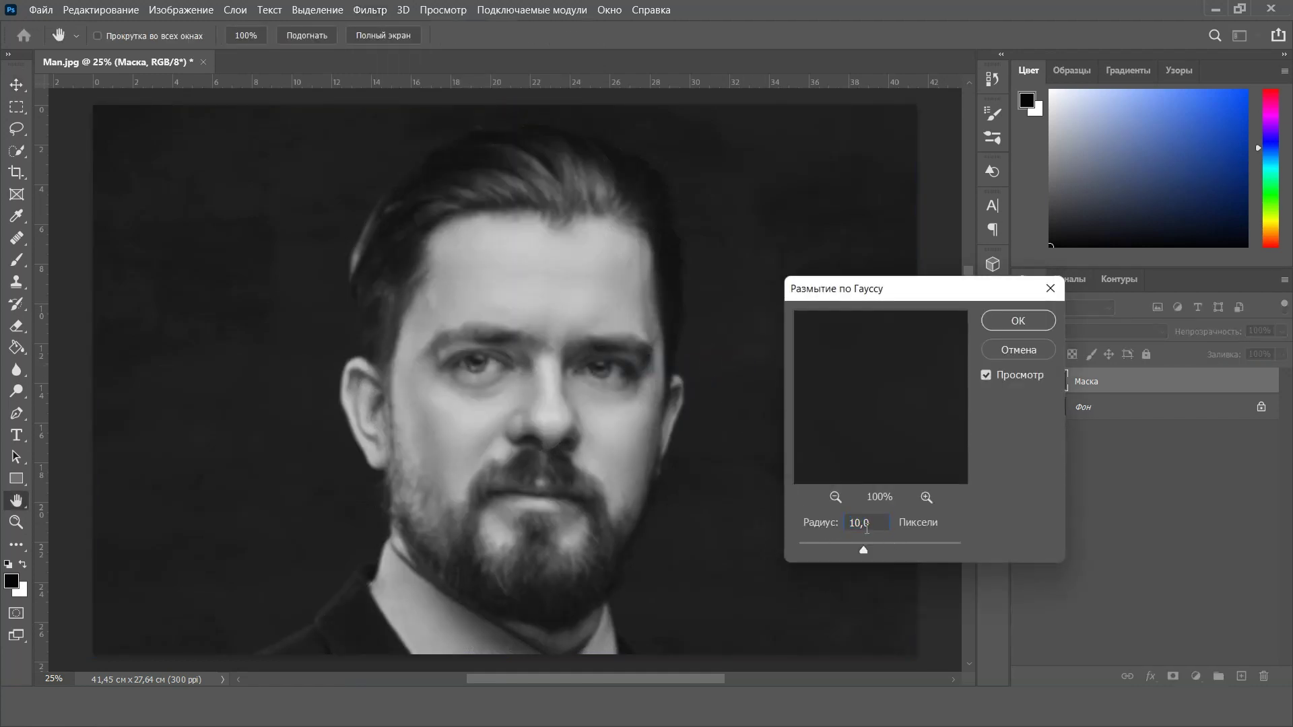
left_click(1011, 322)
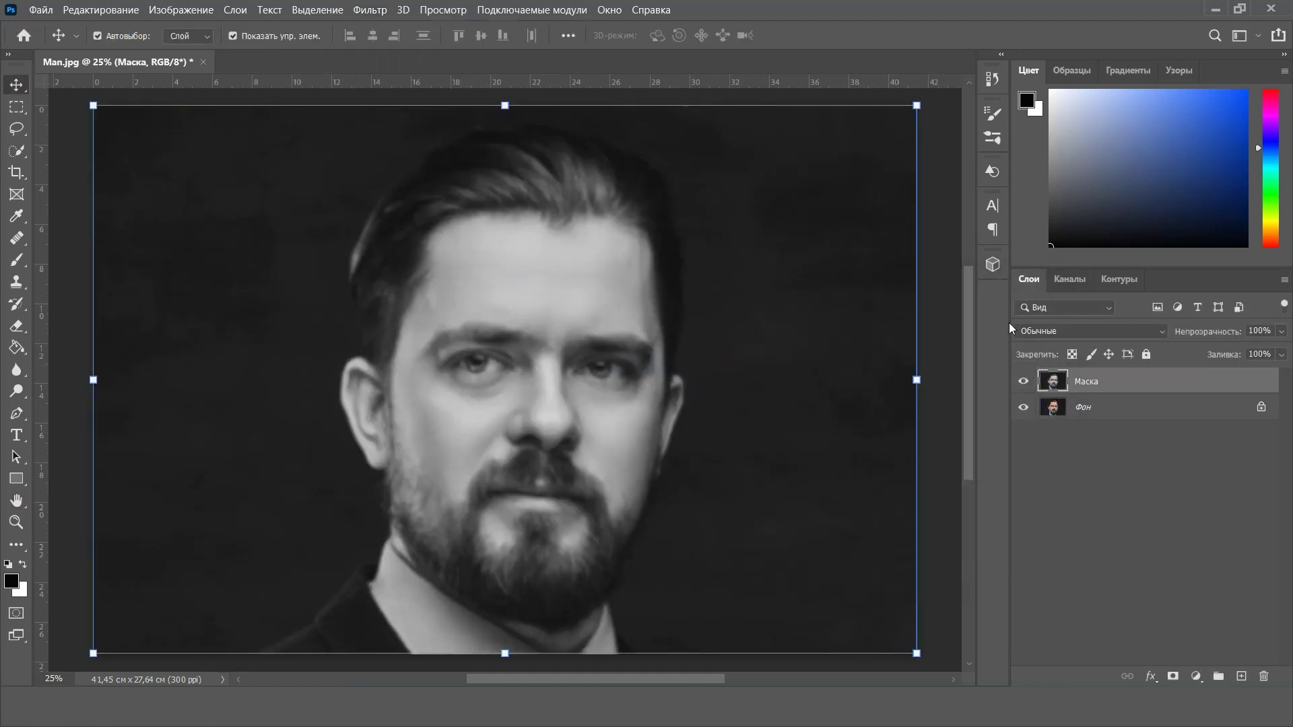
Save the document in Photoshop PSD format as Маска.psd
left_click(45, 11)
left_click(117, 211)
type("Маска")
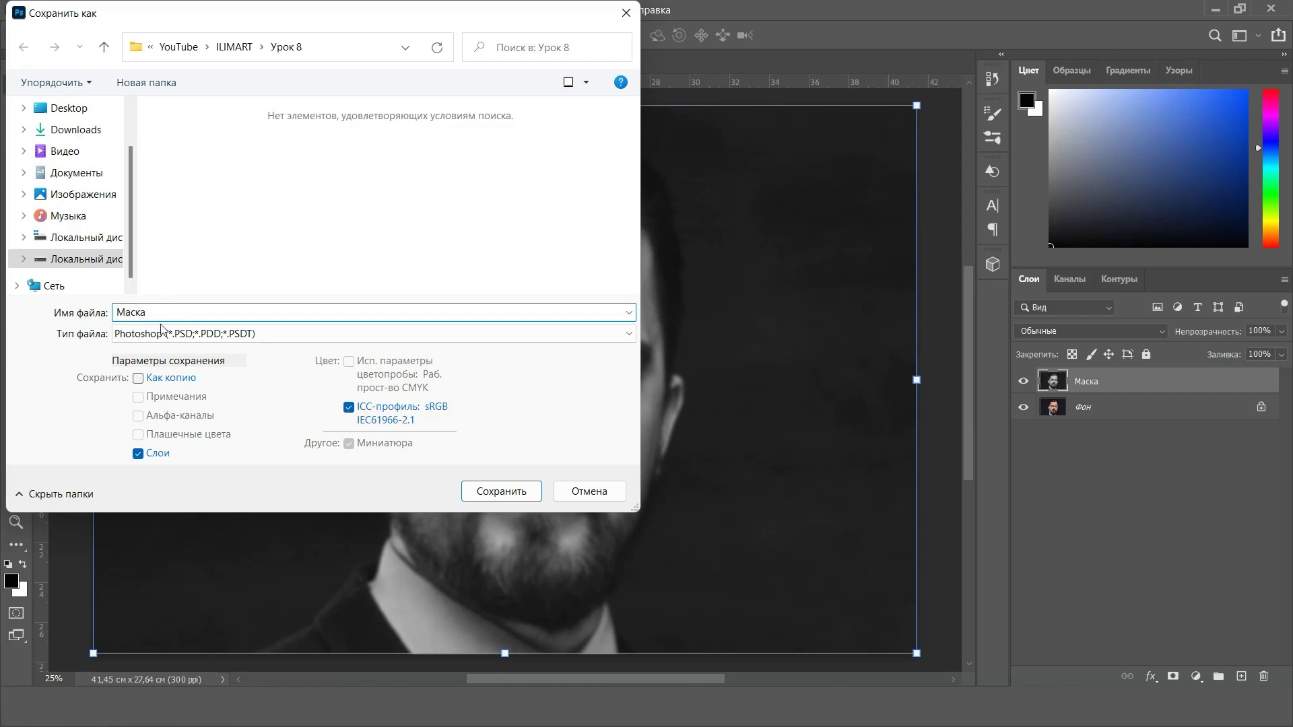
left_click(162, 331)
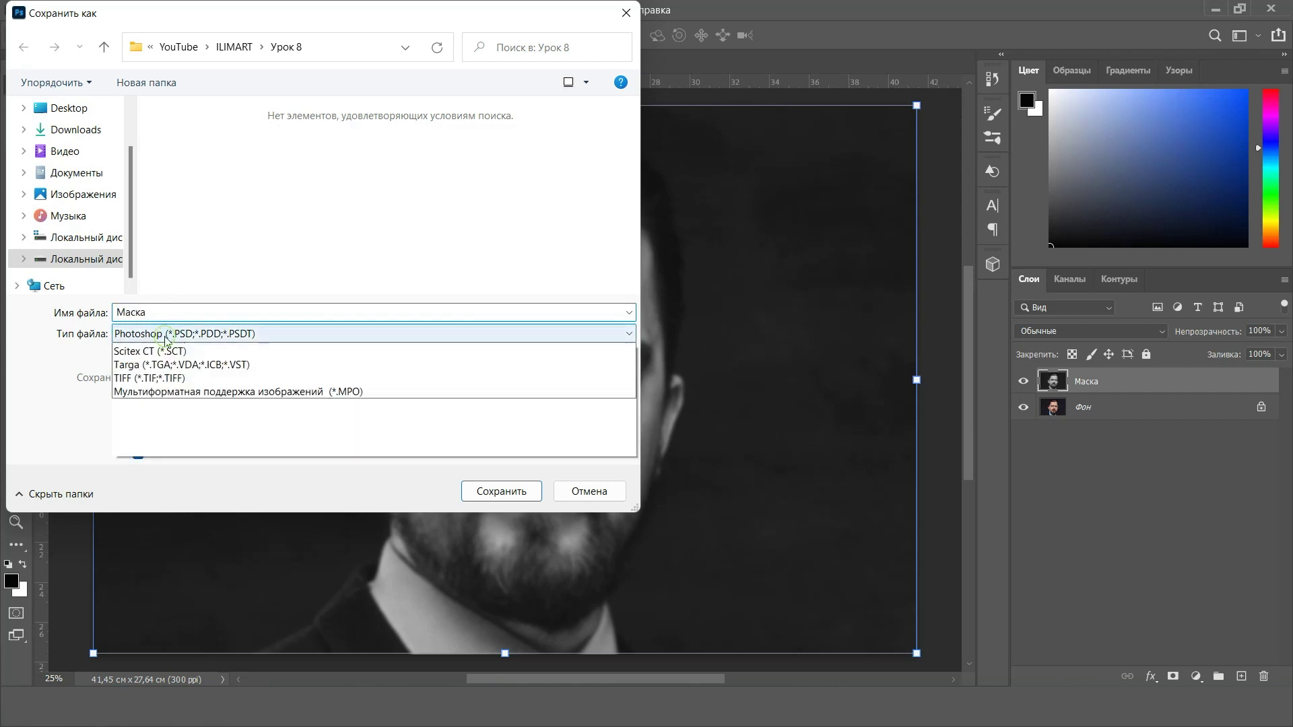
left_click(175, 351)
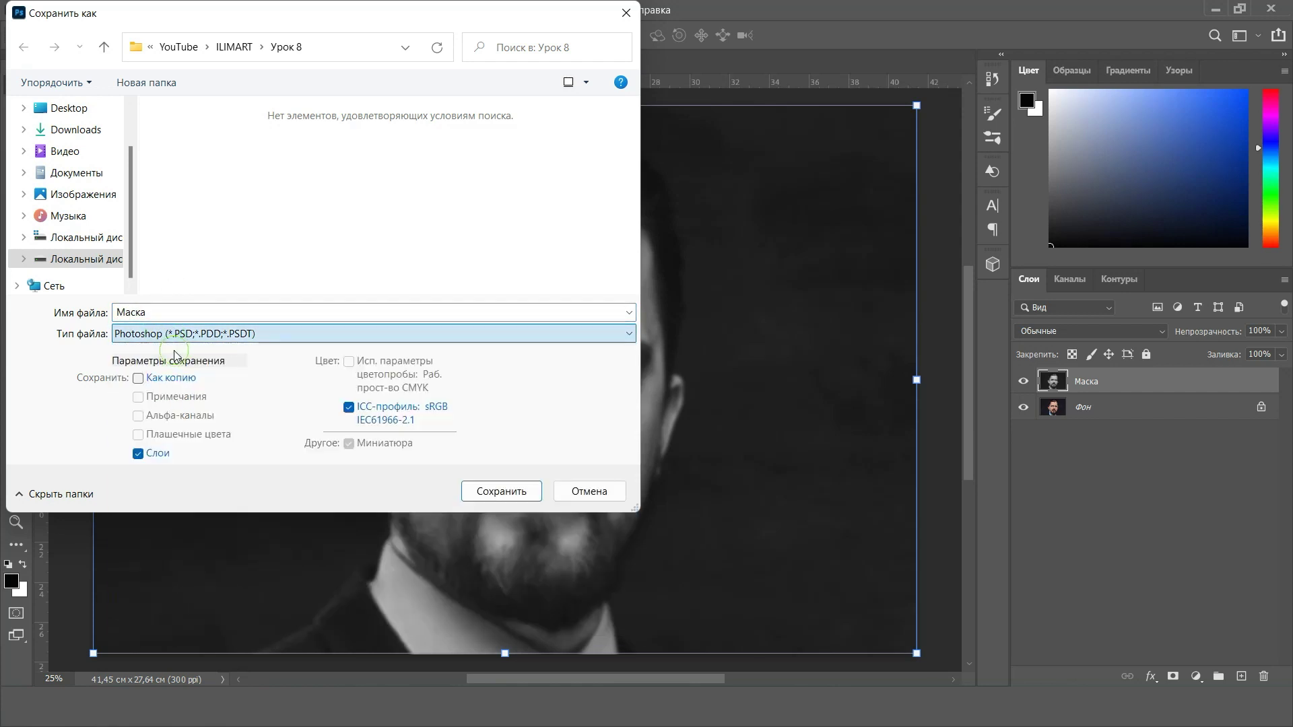
left_click(523, 501)
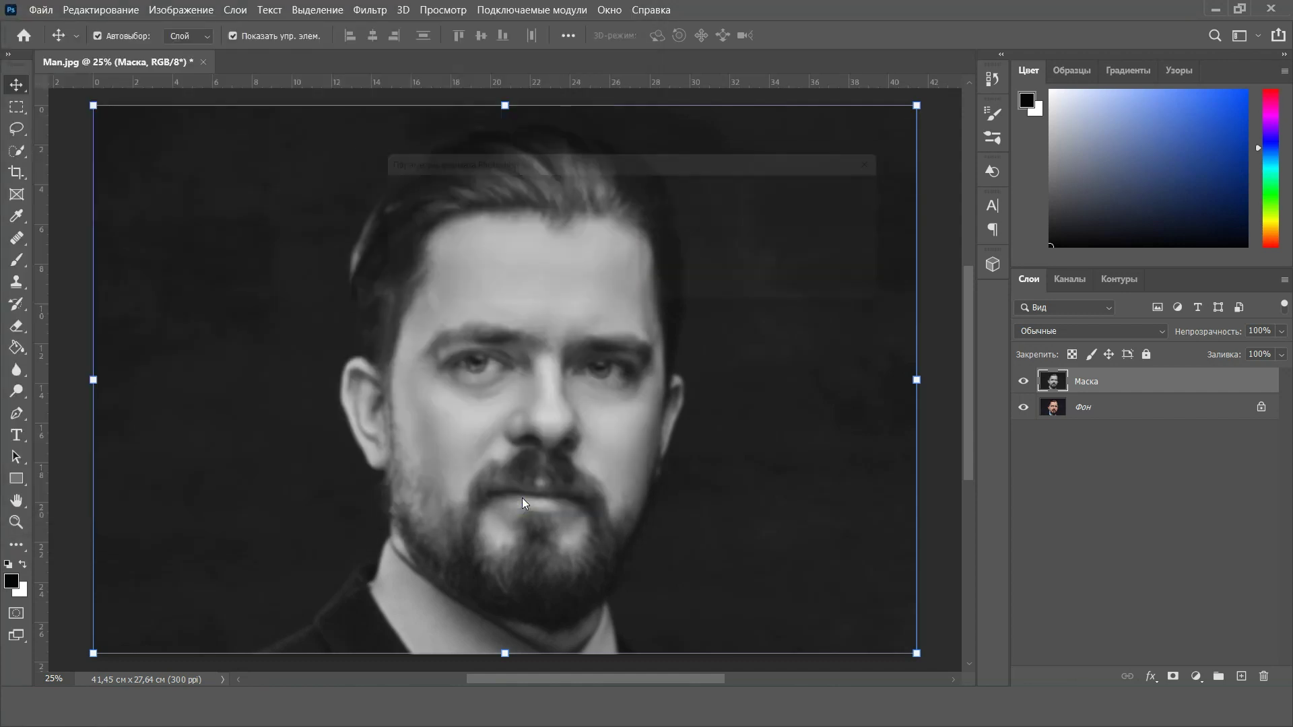
left_click(879, 192)
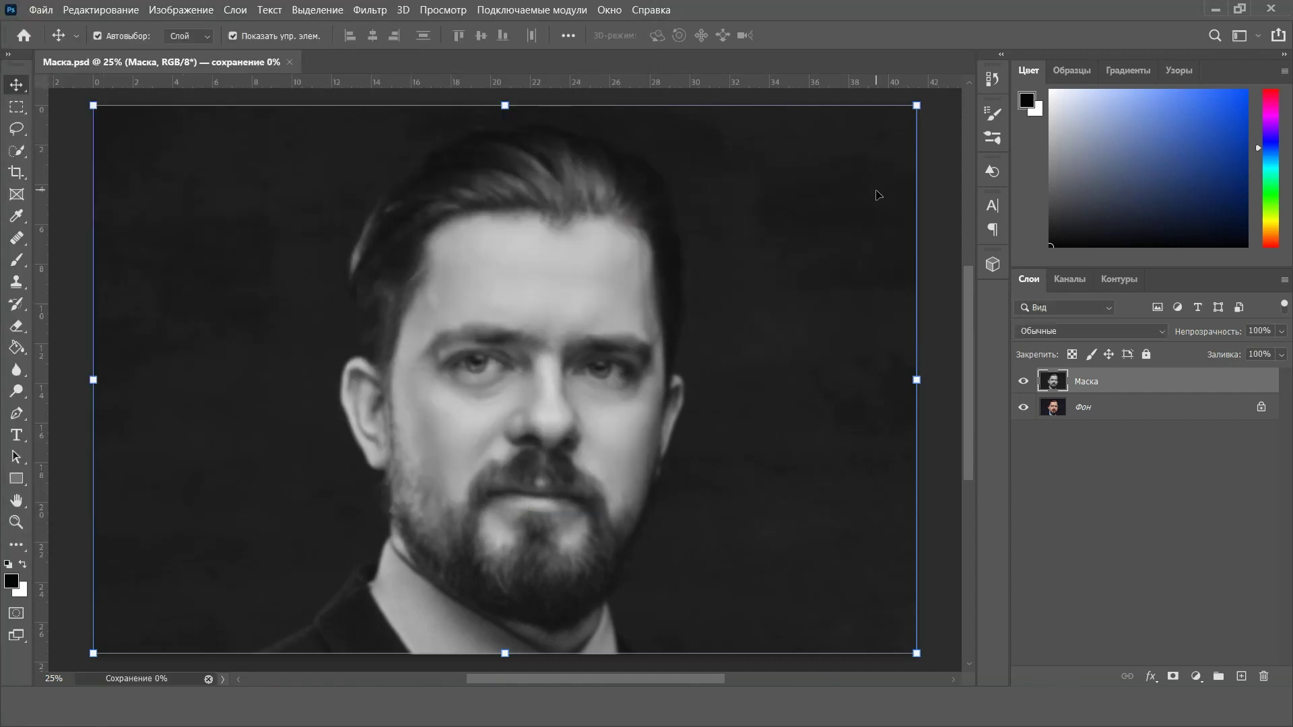
left_click(1160, 387)
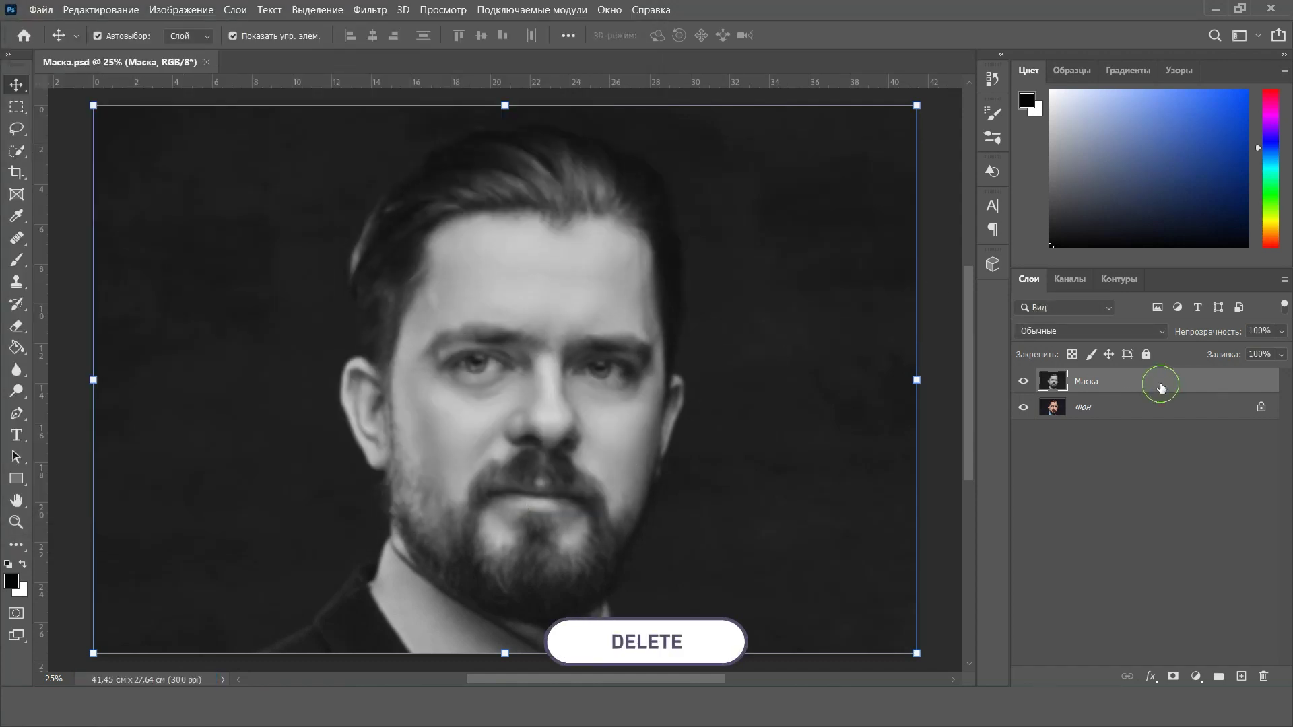
Delete Маска, make a black-and-white copy Слой 1 of Фон, and fill Фон with black
key("Delete")
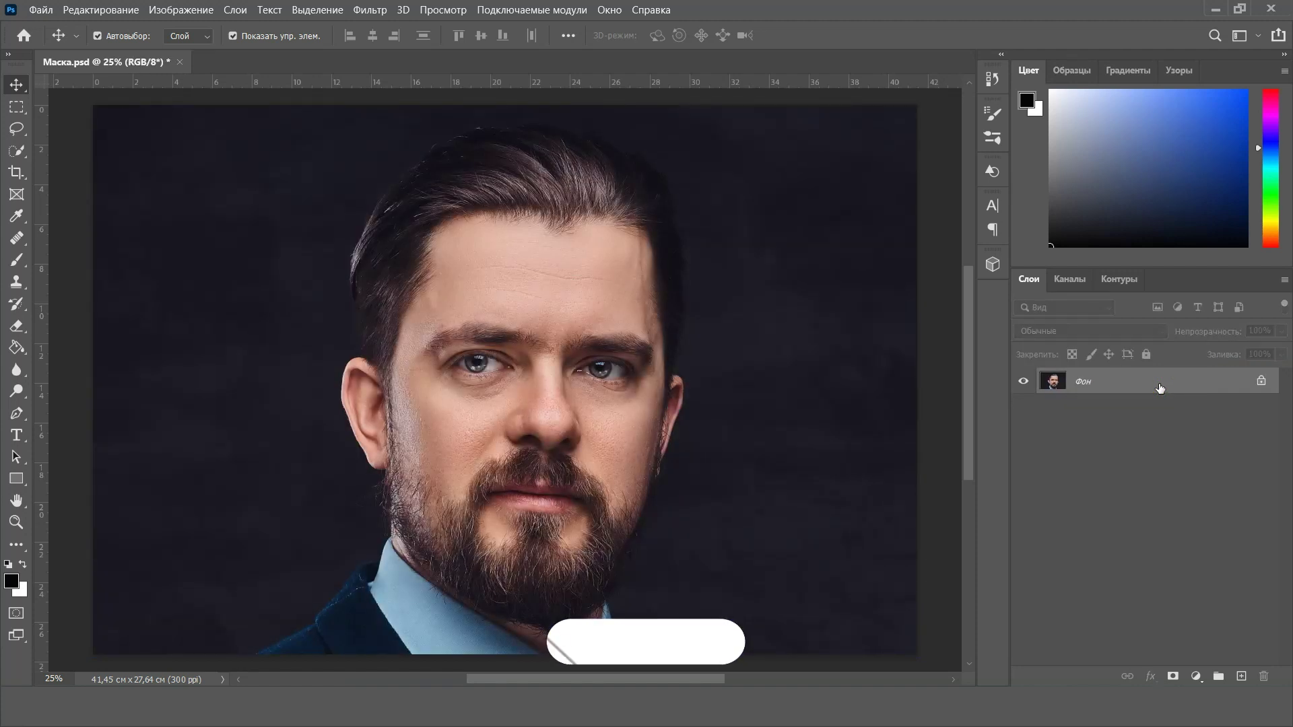
key("ctrl+j")
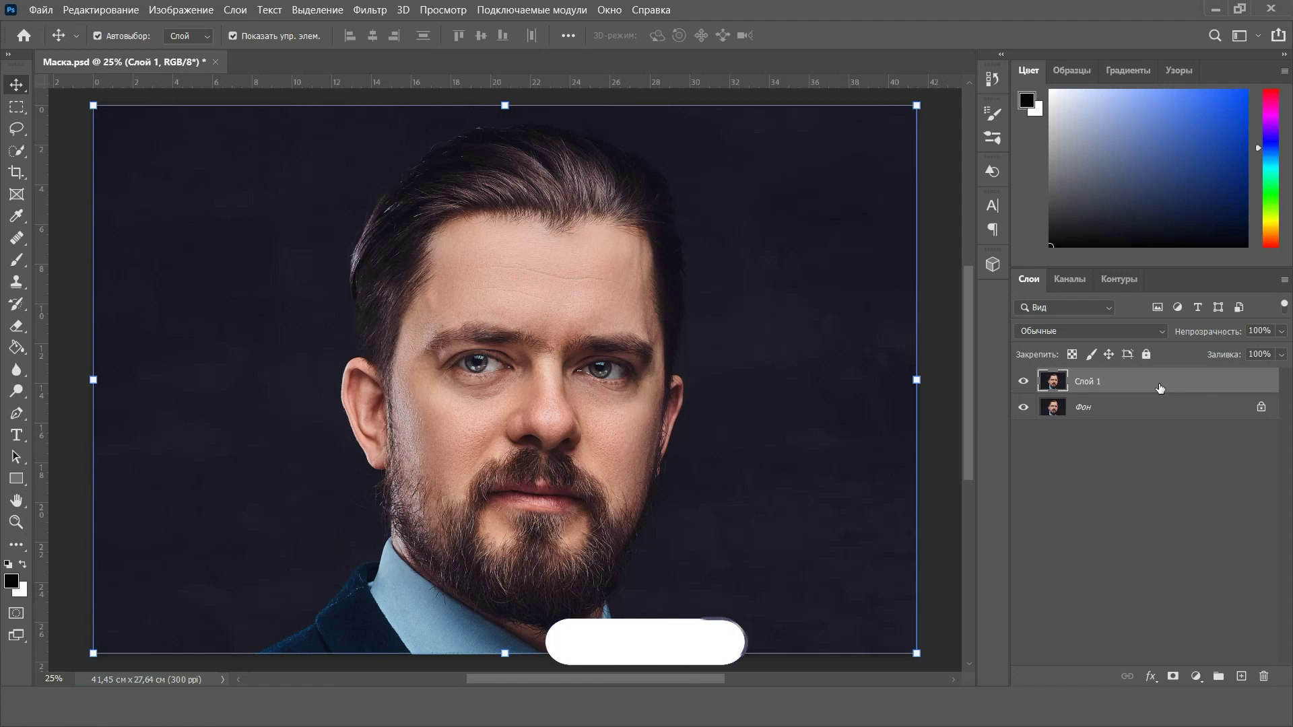
left_click(1159, 389)
key("ctrl+shift+u")
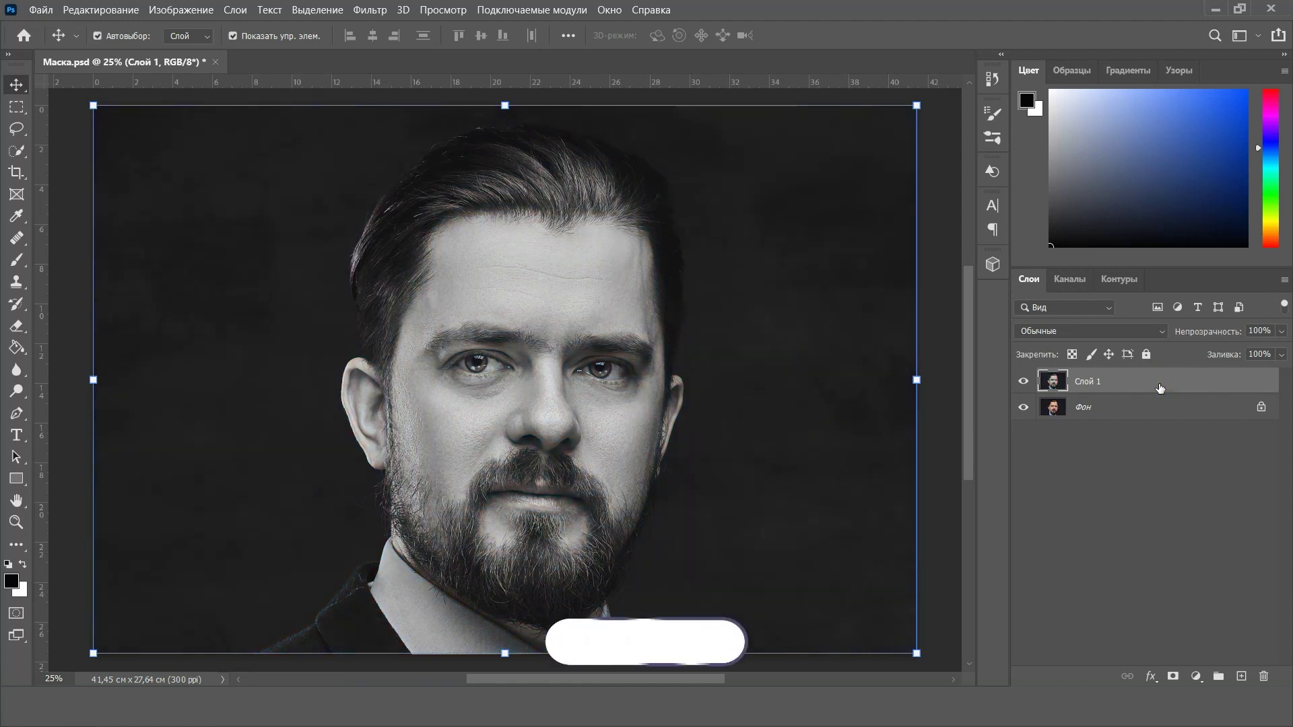
left_click(1149, 408)
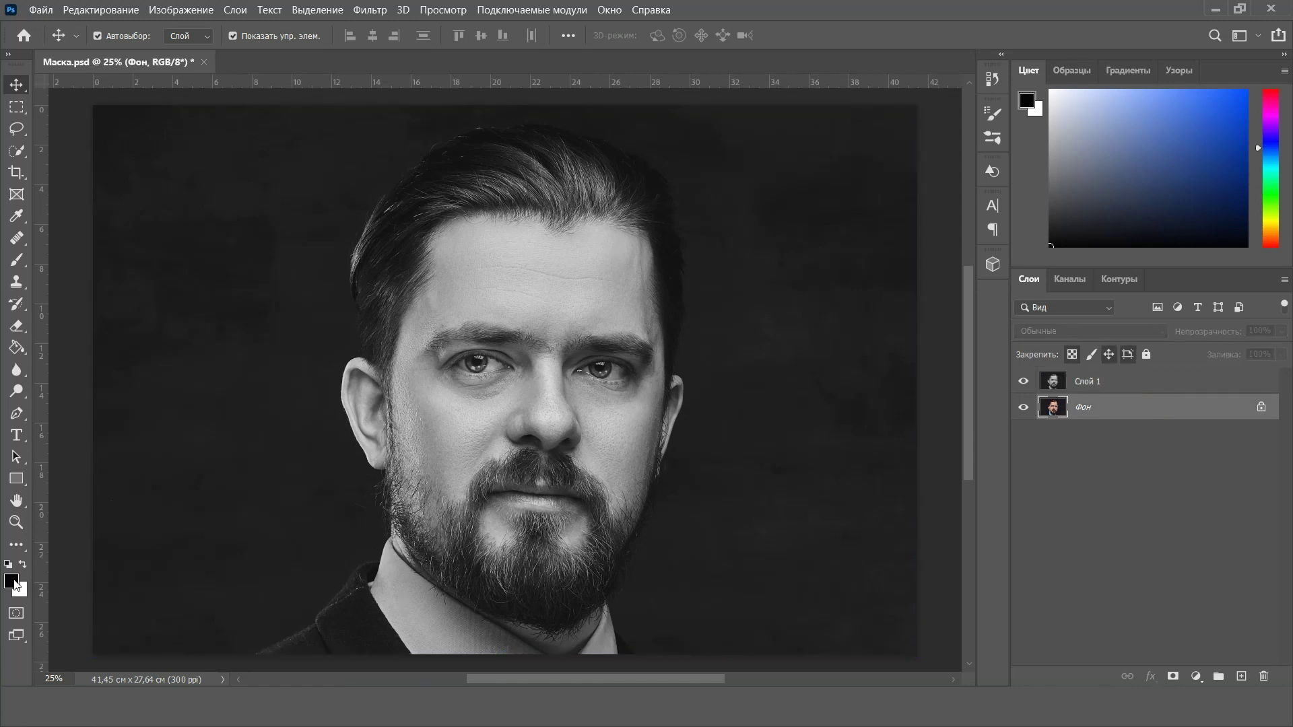
key("alt+BackSpace")
Add a layer mask to Слой 1 and set up a hard round brush at 100% opacity
left_click(1125, 385)
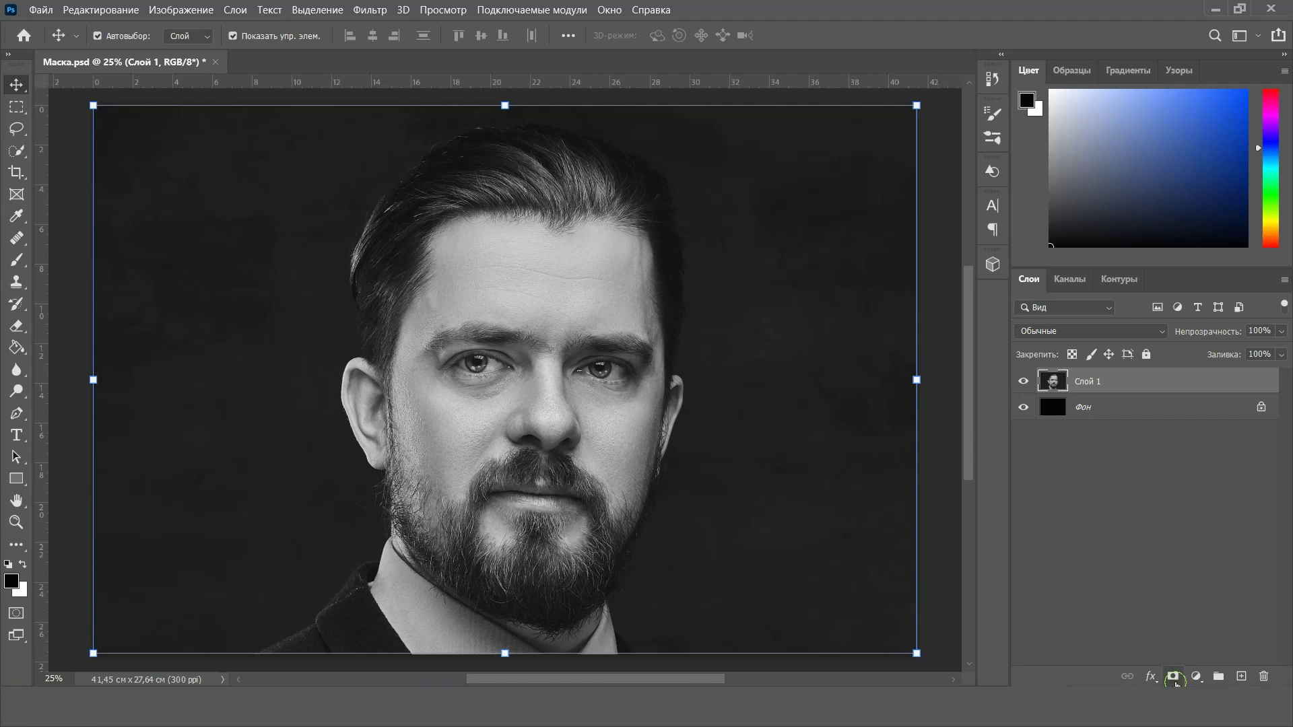
left_click(1174, 677)
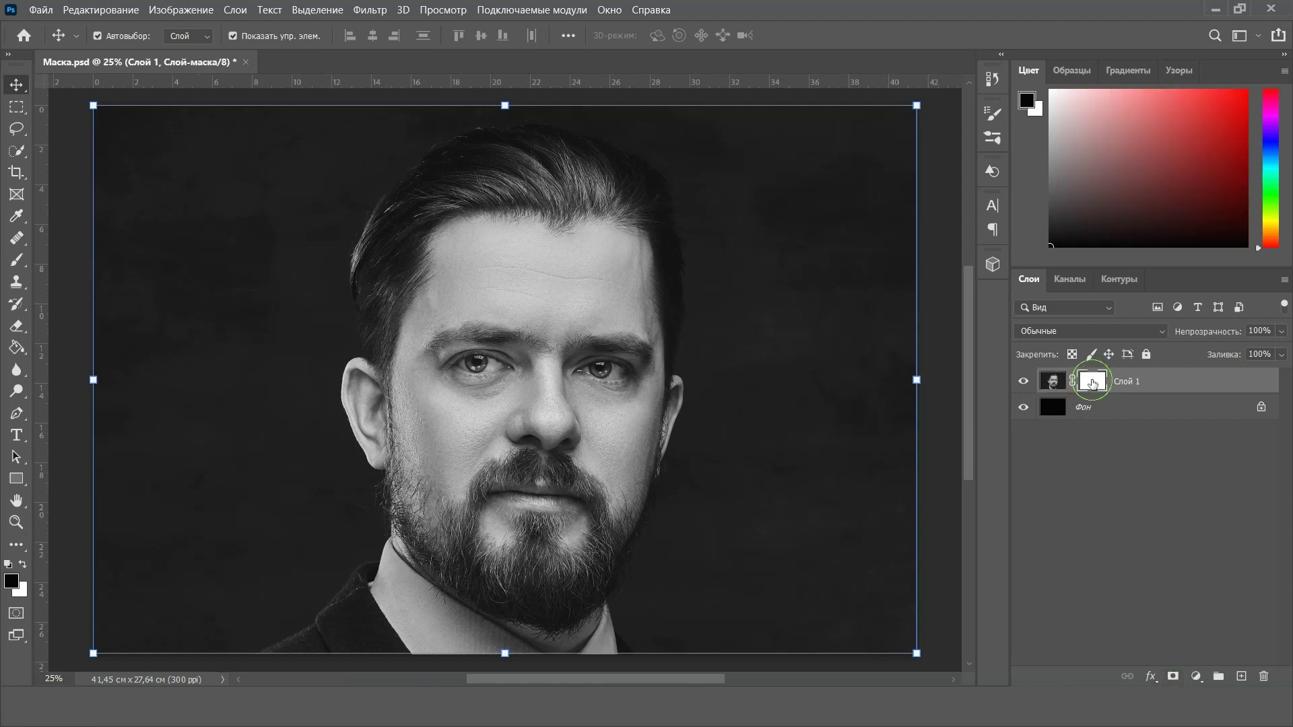
left_click(18, 260)
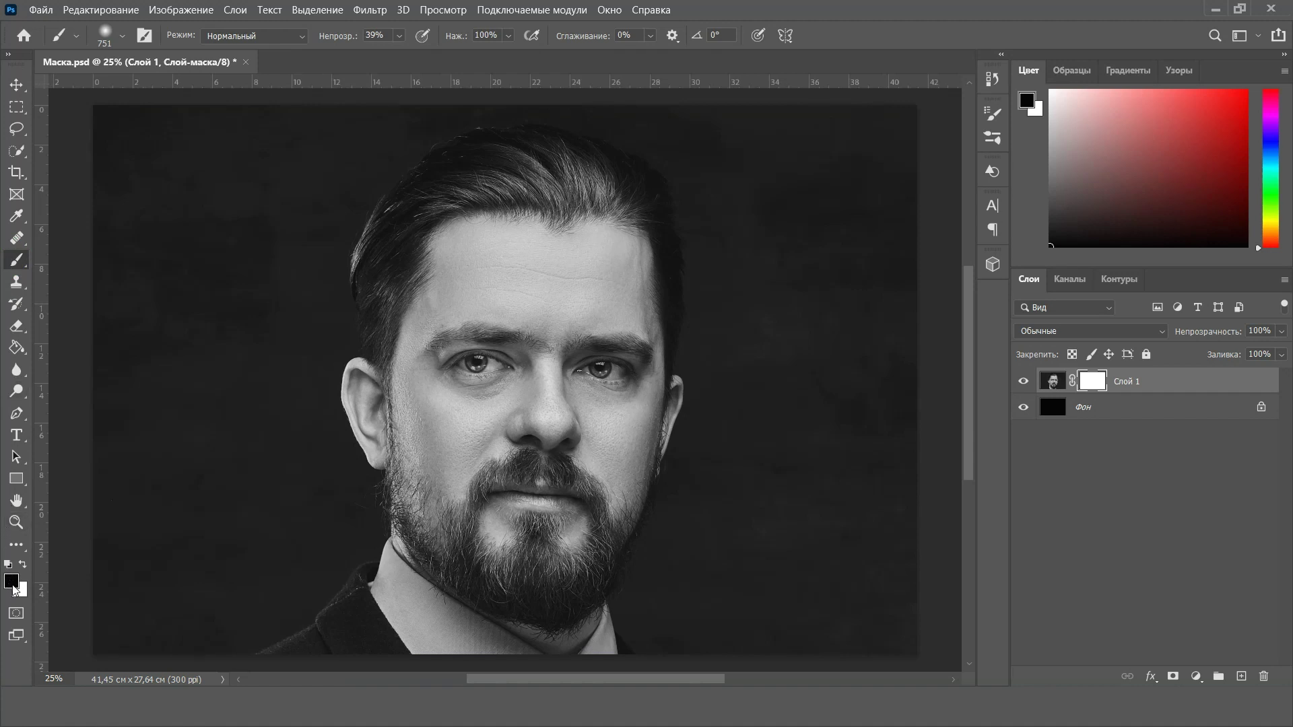
left_click_drag(159, 418, 144, 274)
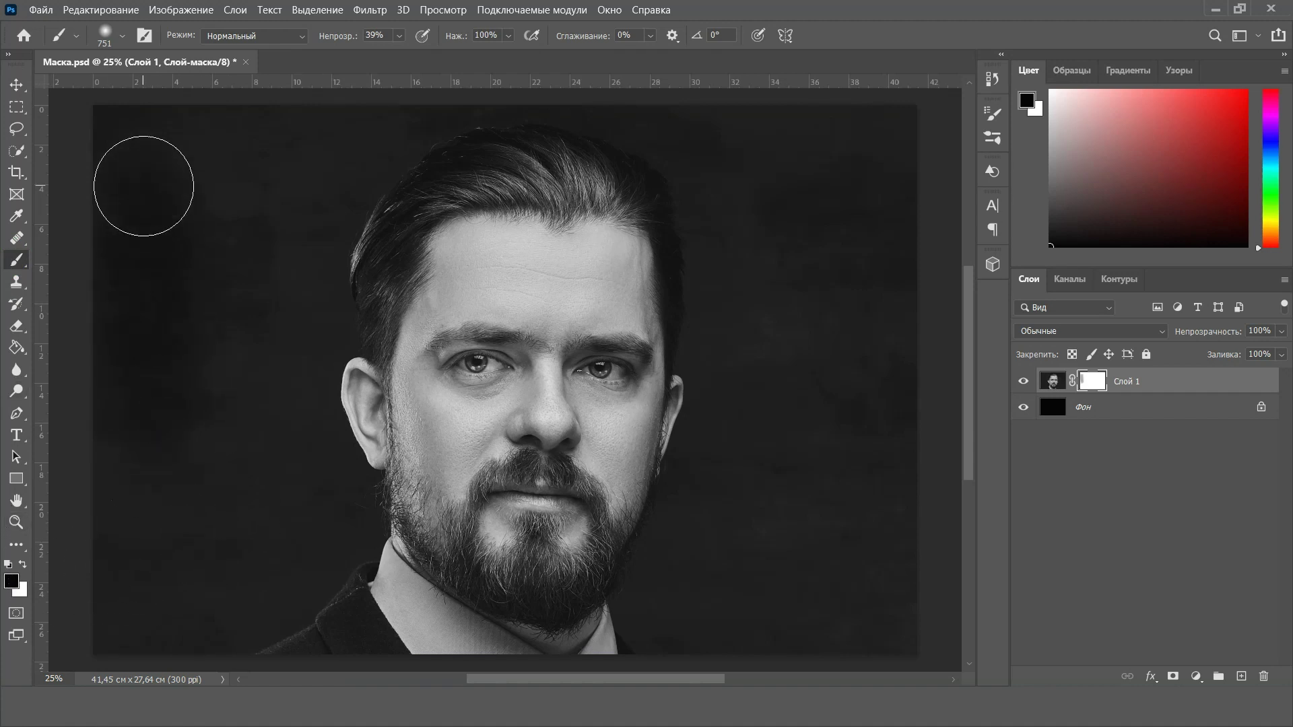
right_click(187, 228)
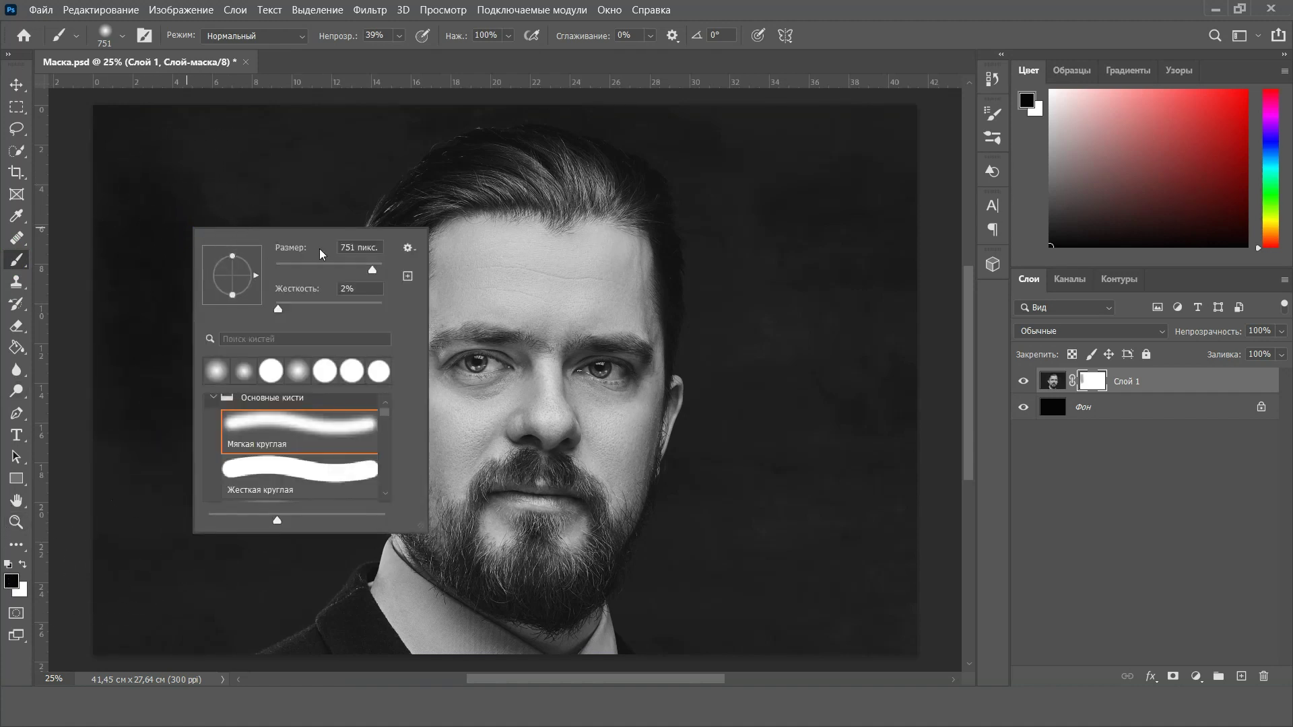
left_click(309, 466)
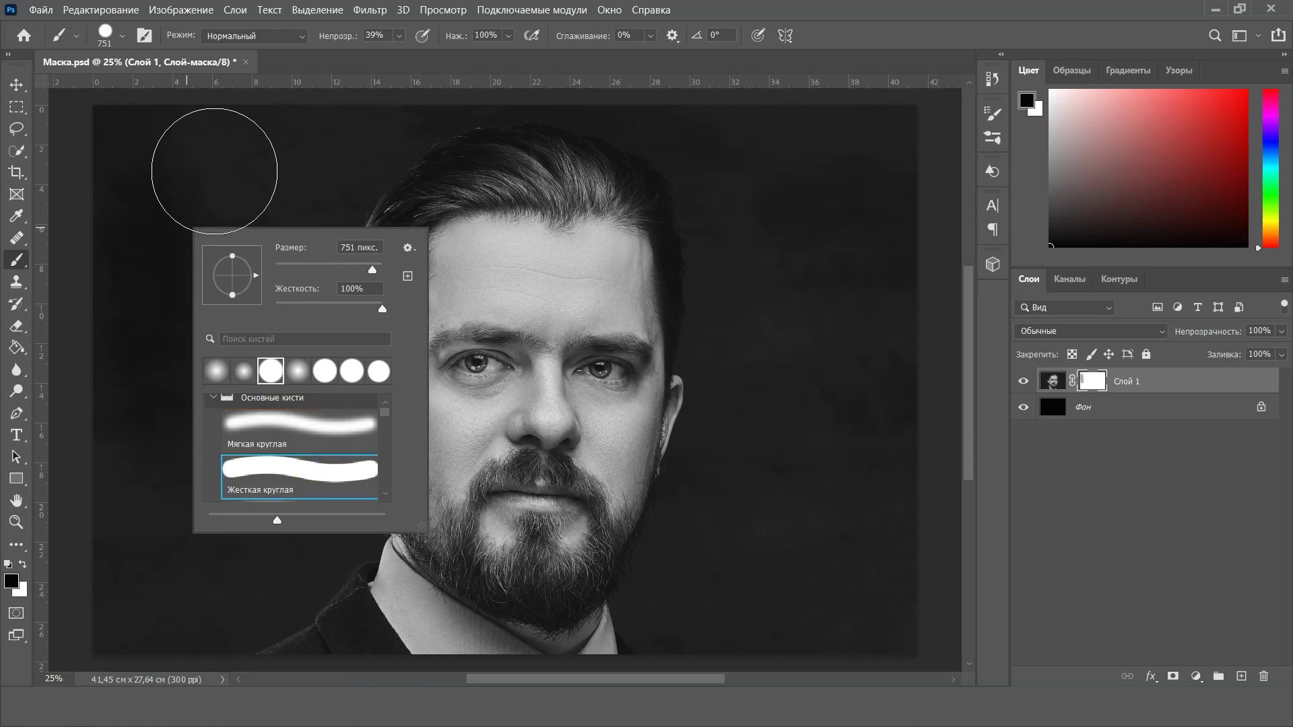
left_click(399, 35)
left_click_drag(402, 54, 475, 59)
Mask out the top background, then blend neck and jaw halos with a soft 500-pixel brush
mouse_move(145, 202)
left_mouse_down()
mouse_move(127, 202)
mouse_move(115, 563)
mouse_move(196, 188)
mouse_move(257, 376)
mouse_move(317, 505)
mouse_move(225, 554)
mouse_move(280, 427)
mouse_move(315, 178)
mouse_move(292, 231)
left_mouse_up()
mouse_move(849, 168)
left_mouse_down()
mouse_move(865, 664)
mouse_move(681, 600)
mouse_move(756, 366)
mouse_move(734, 179)
mouse_move(428, 72)
left_mouse_up()
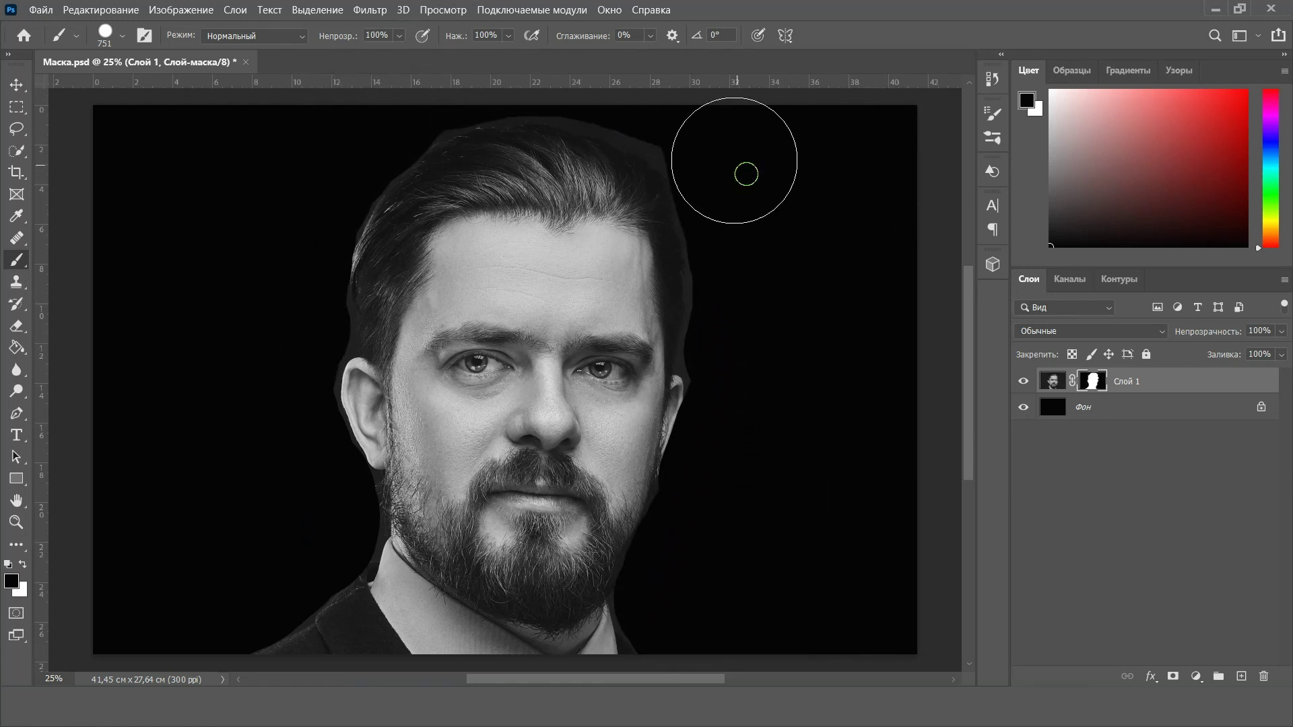
right_click(243, 336)
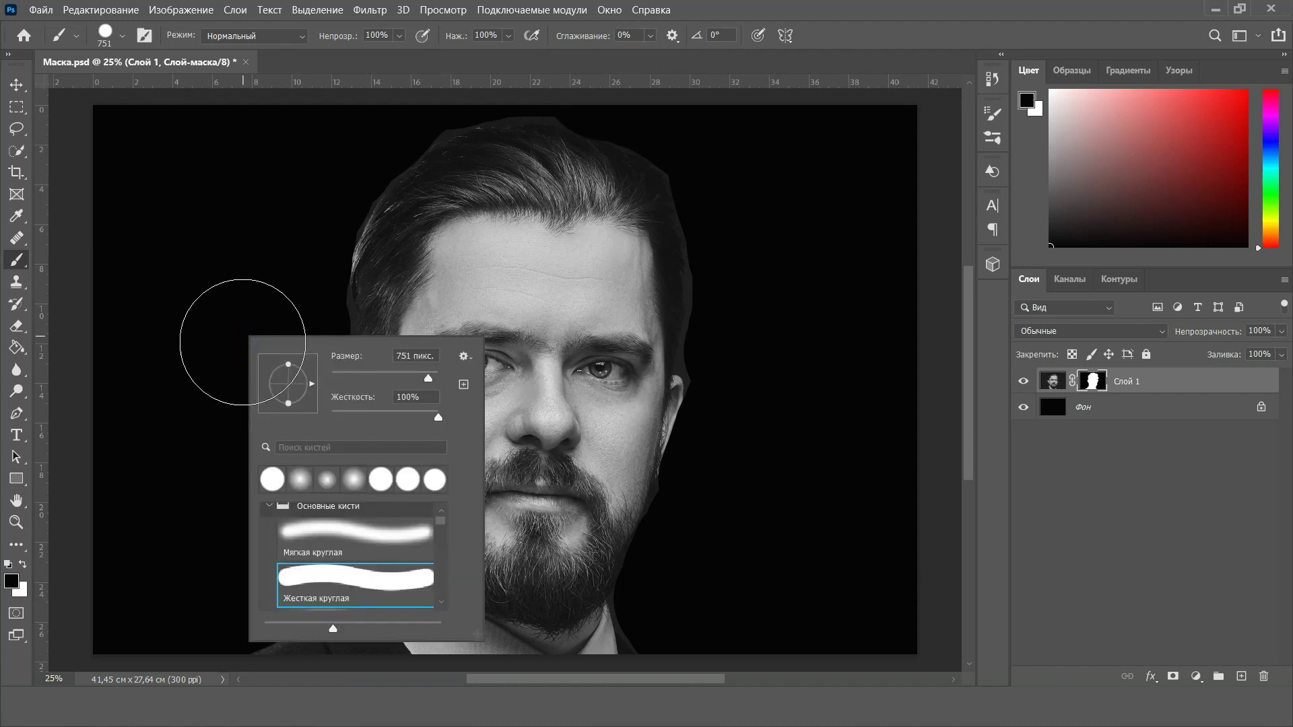
left_click(330, 537)
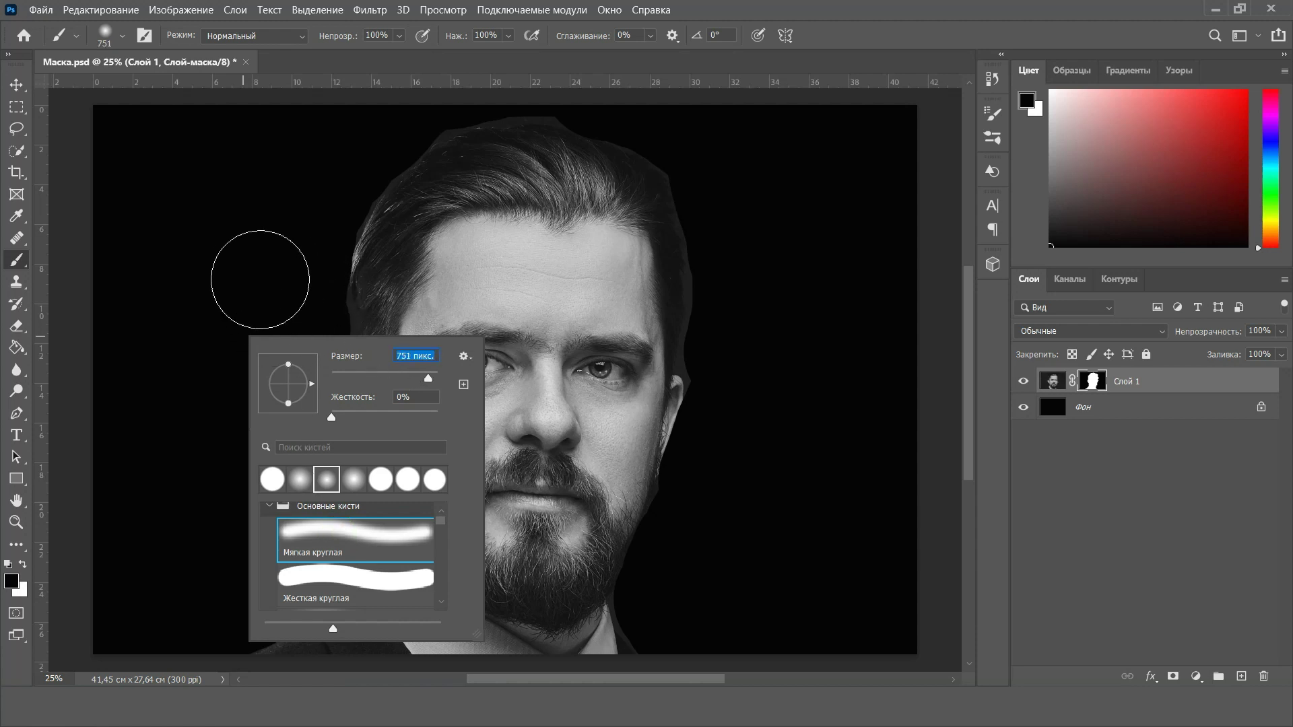
key("Return")
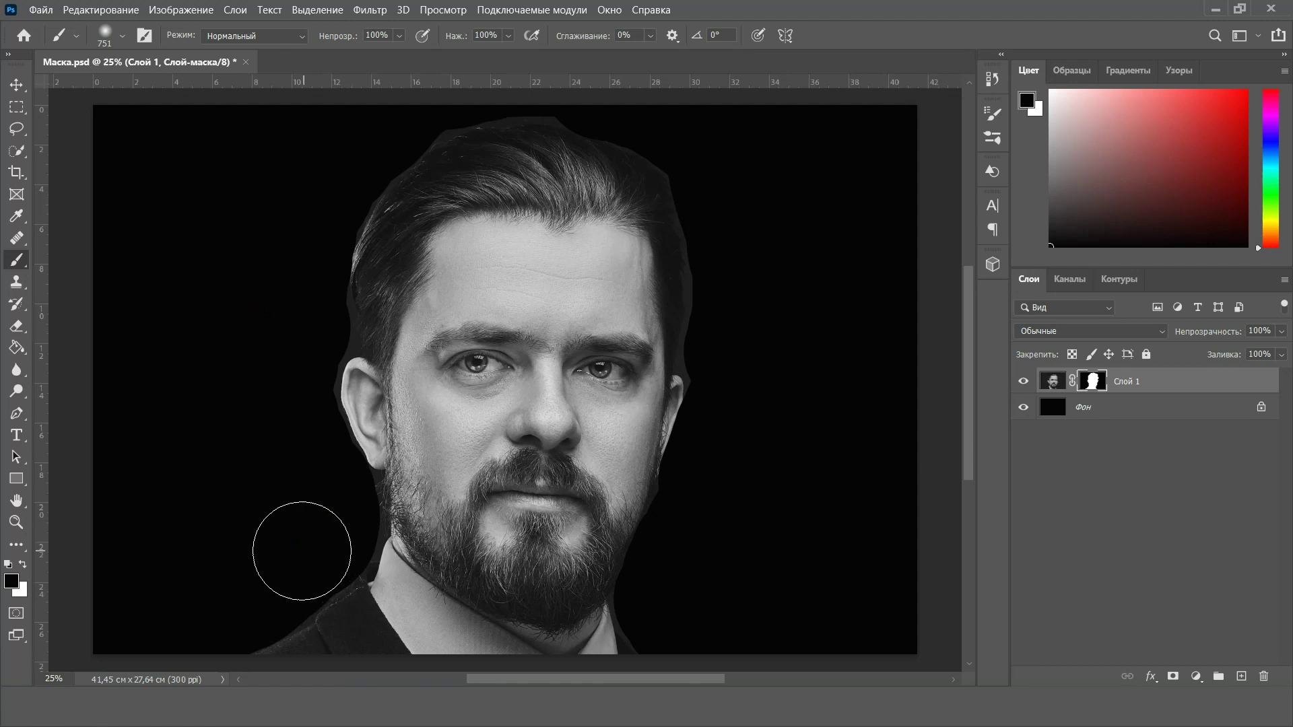
left_click_drag(300, 506, 242, 539)
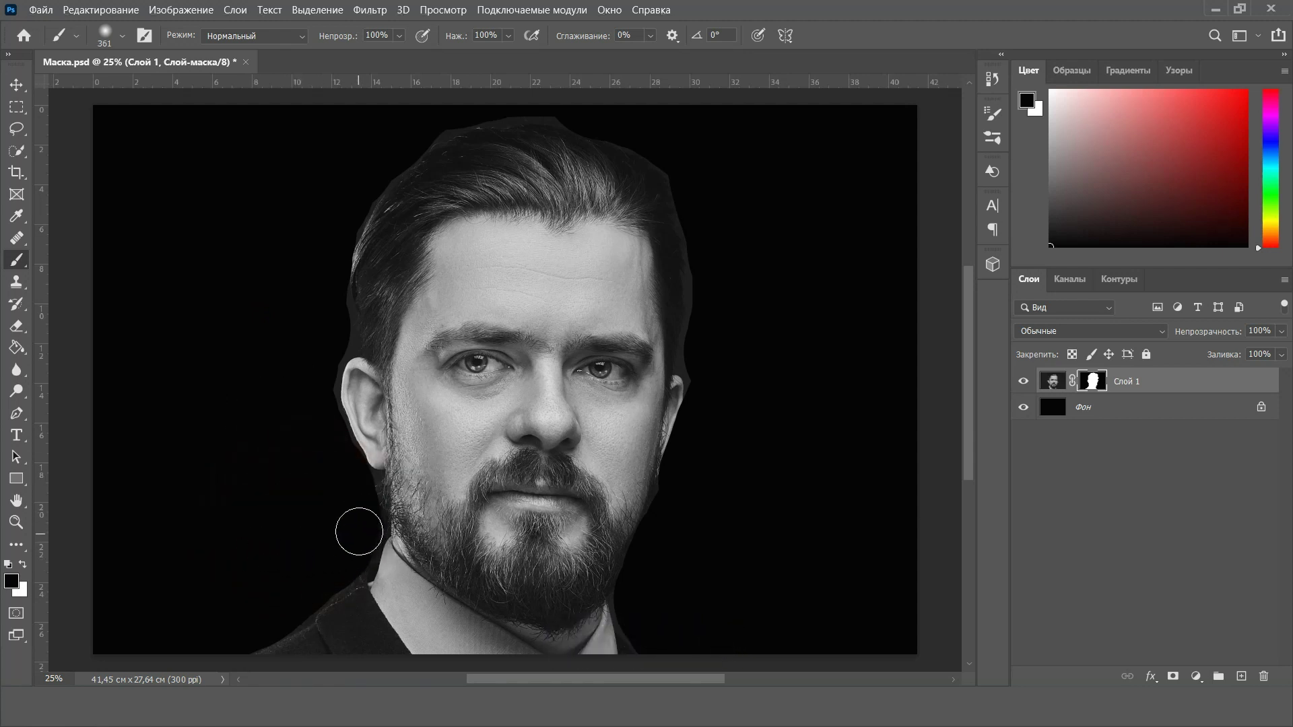
mouse_move(358, 520)
left_mouse_down()
mouse_move(303, 601)
mouse_move(341, 462)
mouse_move(317, 352)
mouse_move(350, 195)
mouse_move(413, 130)
mouse_move(572, 101)
mouse_move(617, 119)
mouse_move(704, 341)
left_mouse_up()
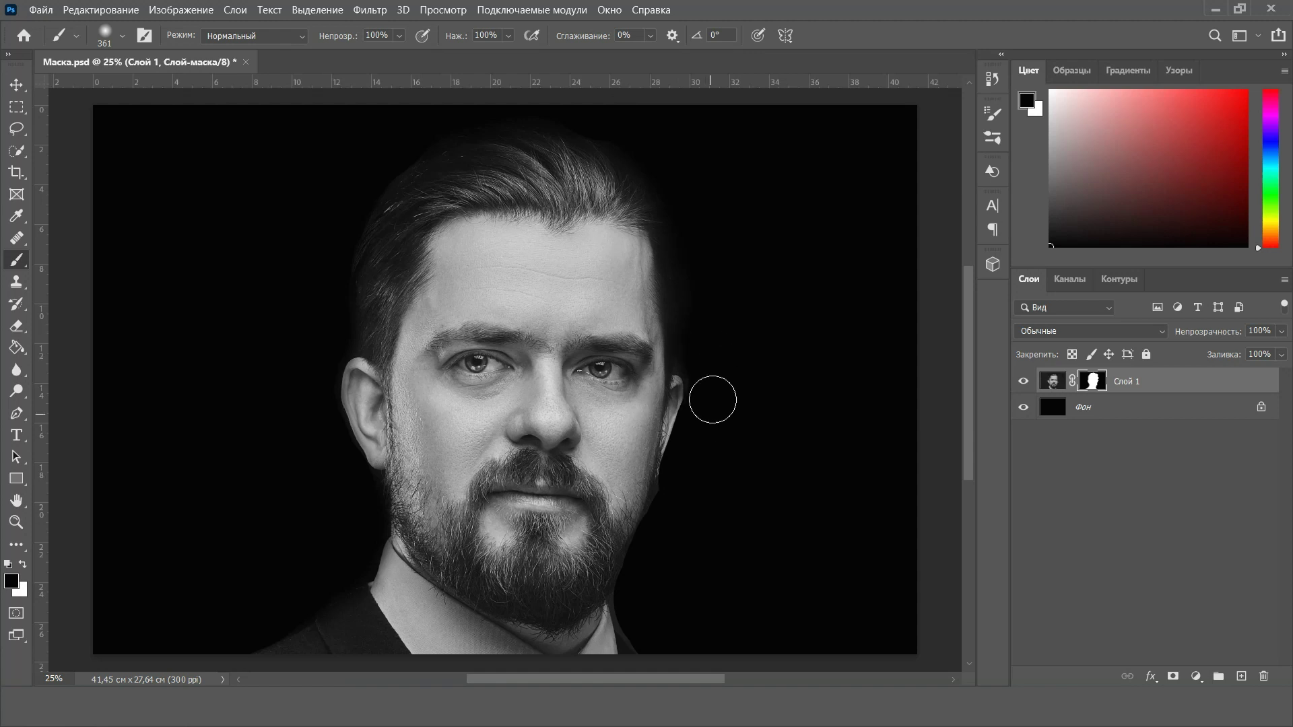
left_click_drag(679, 487, 649, 636)
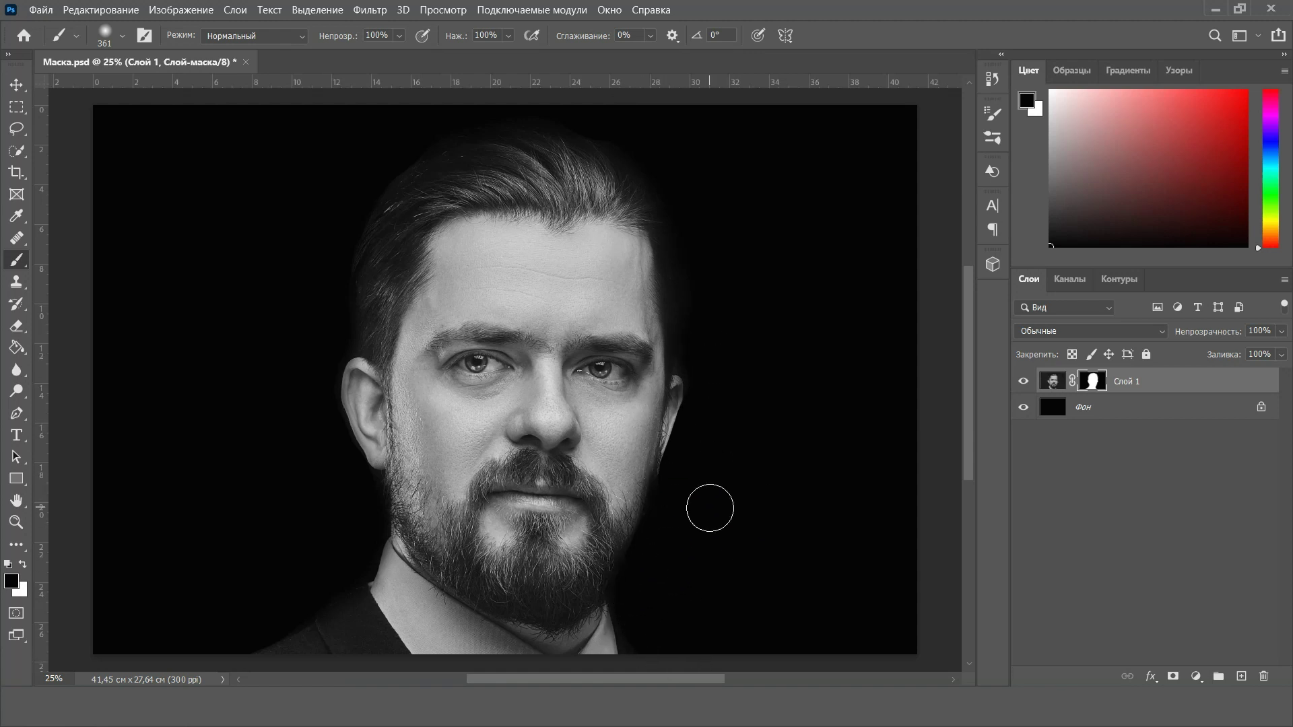
left_click(17, 86)
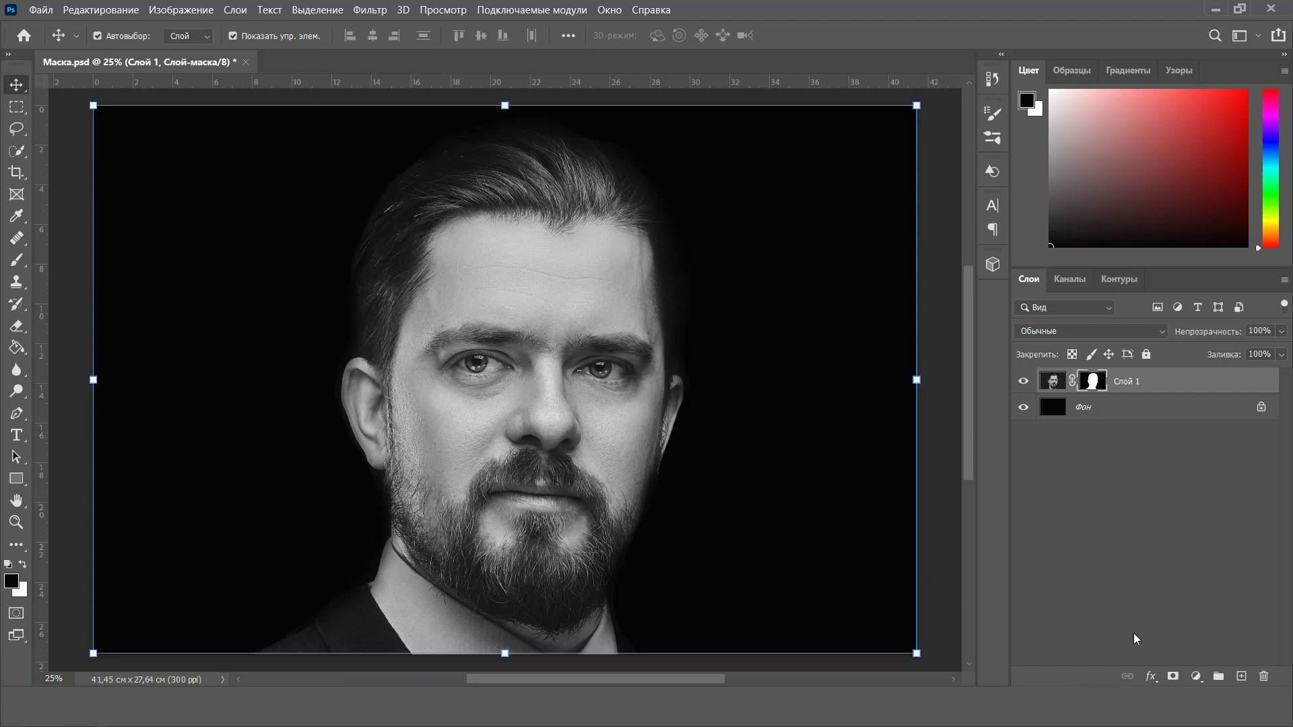
On a new layer, type TEXT in white Impact 72 pt above the left eyebrow
left_click(1241, 676)
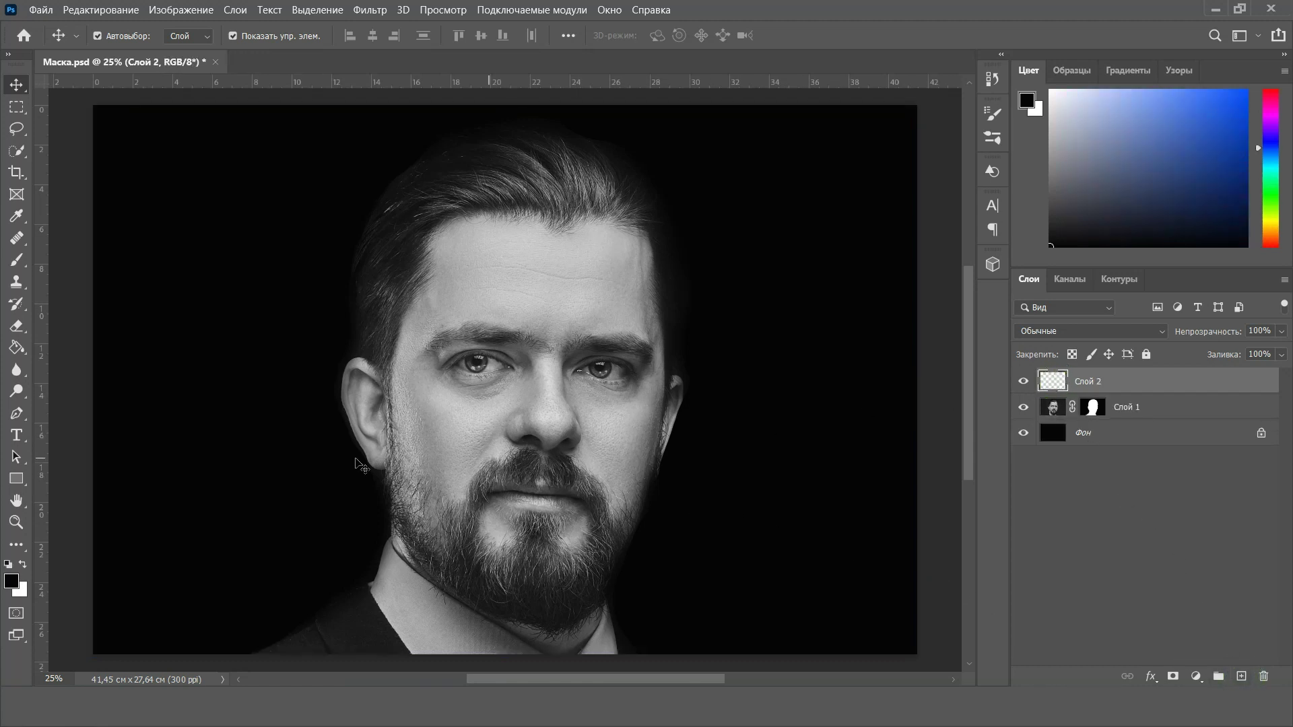
left_click(17, 434)
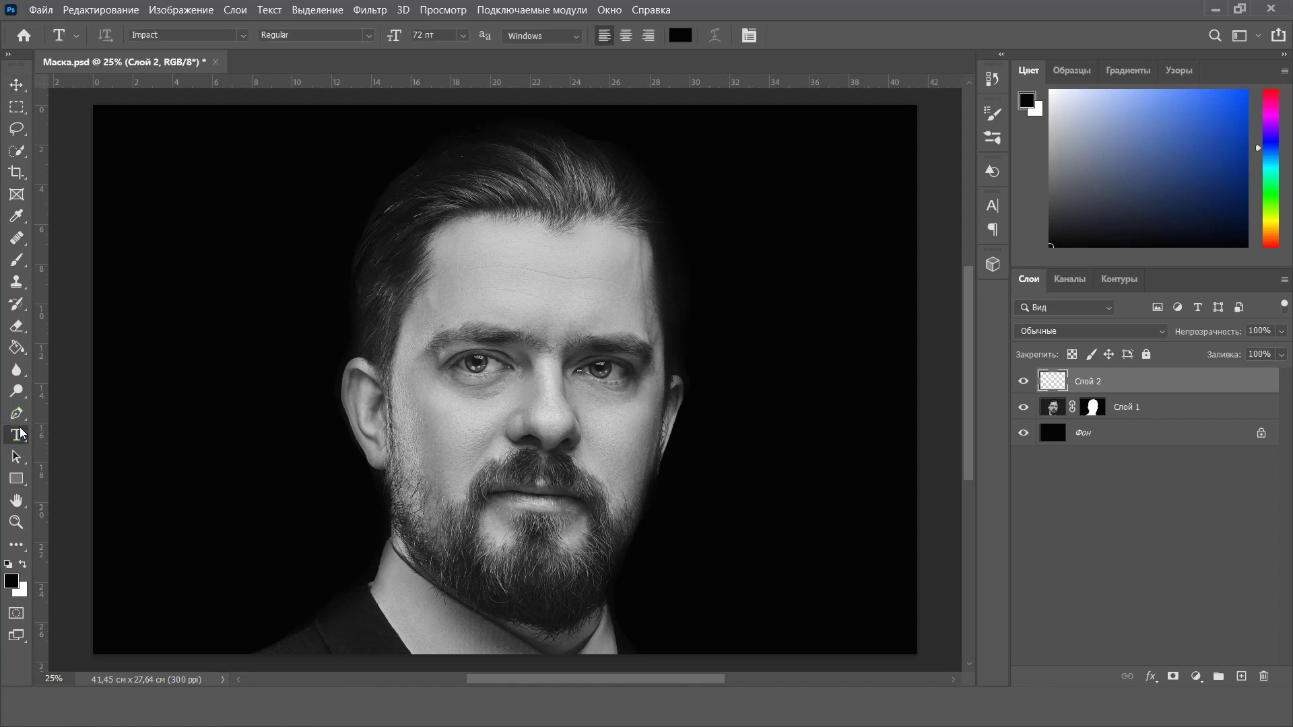
left_click(24, 565)
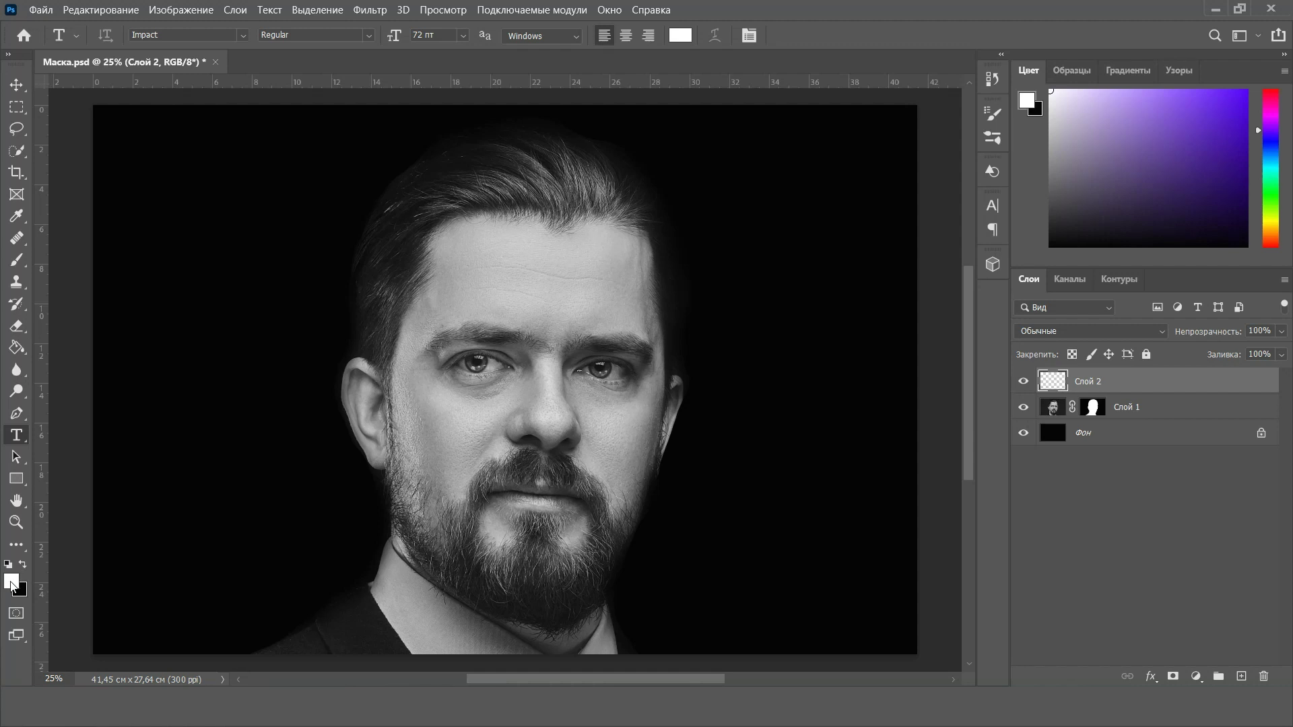
left_click_drag(335, 269, 513, 343)
type("TEXT")
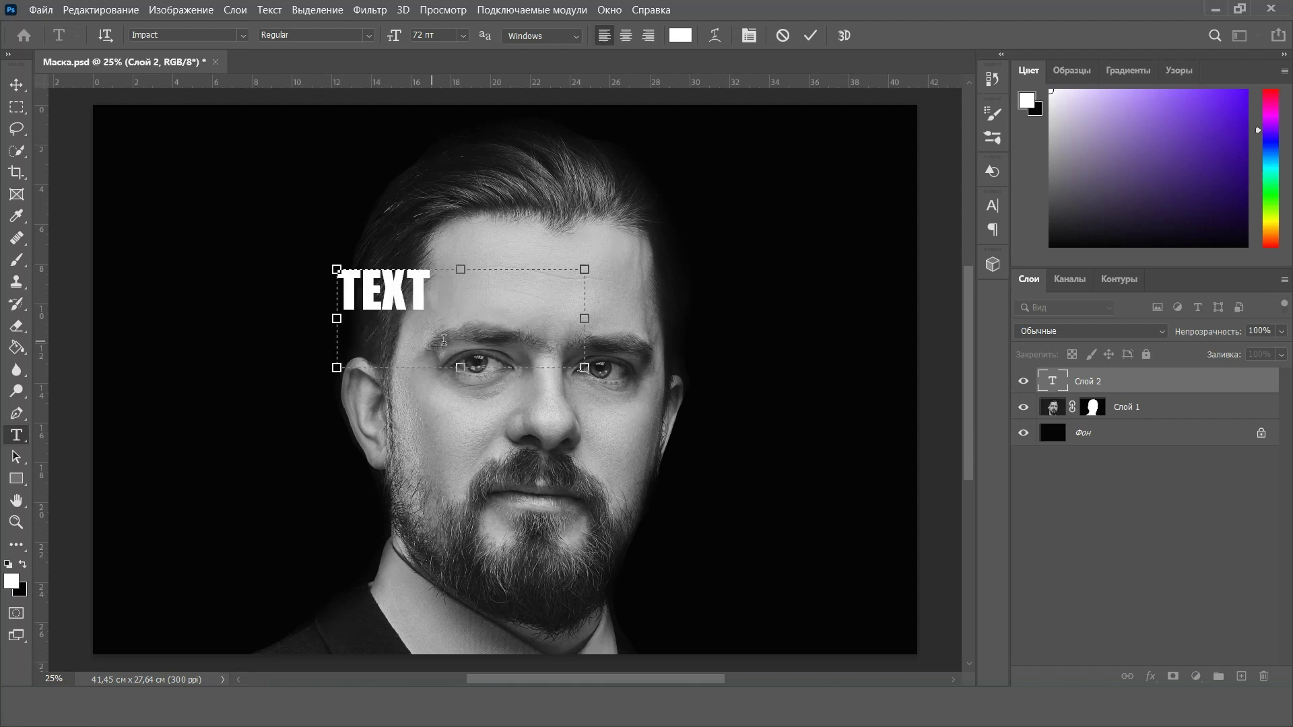
left_click_drag(584, 368, 434, 315)
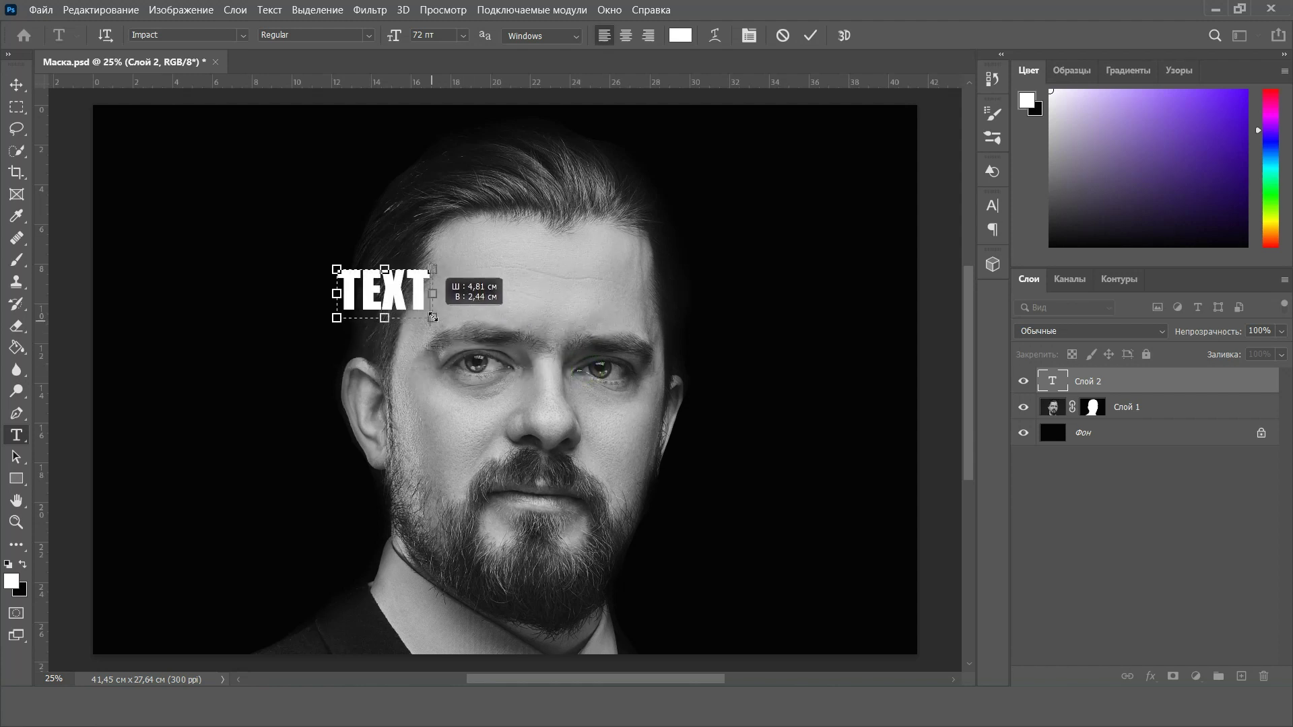
left_click(15, 83)
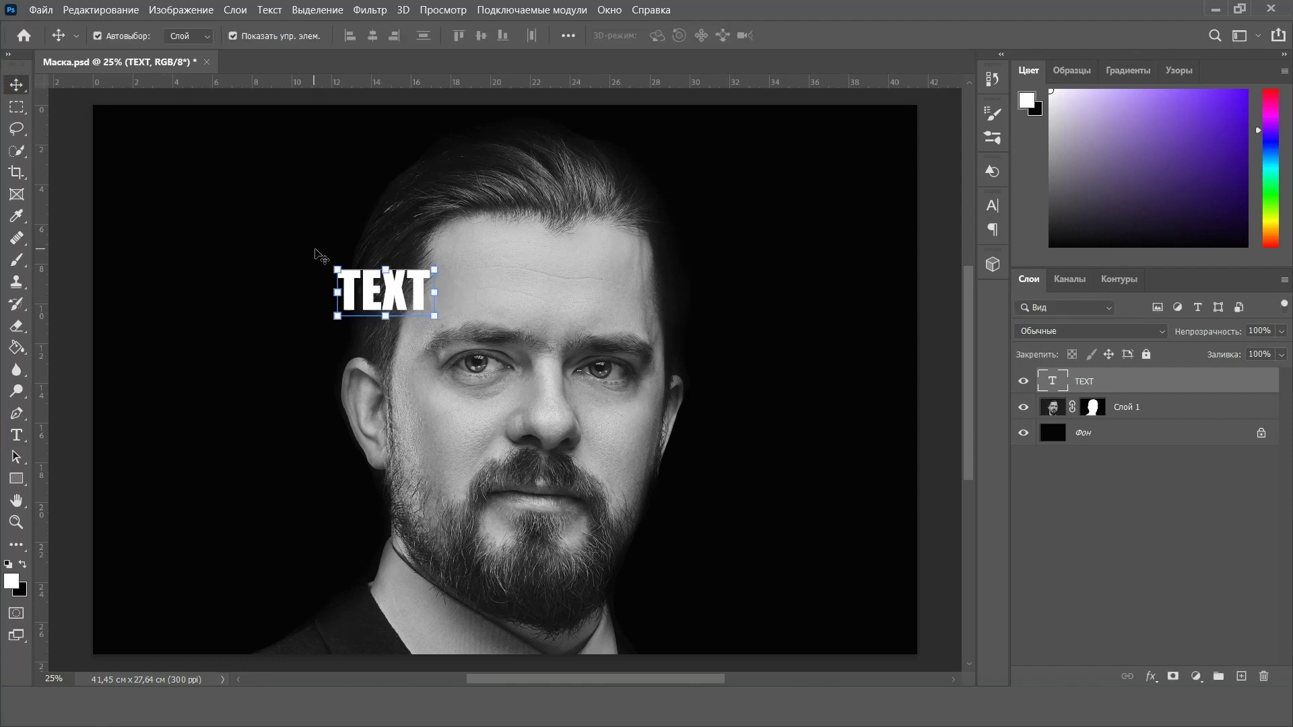
scroll(376, 270, "up", 3)
scroll(375, 269, "up", 3)
mouse_move(467, 301)
left_mouse_down()
mouse_move(362, 373)
mouse_move(502, 390)
mouse_move(507, 326)
left_mouse_up()
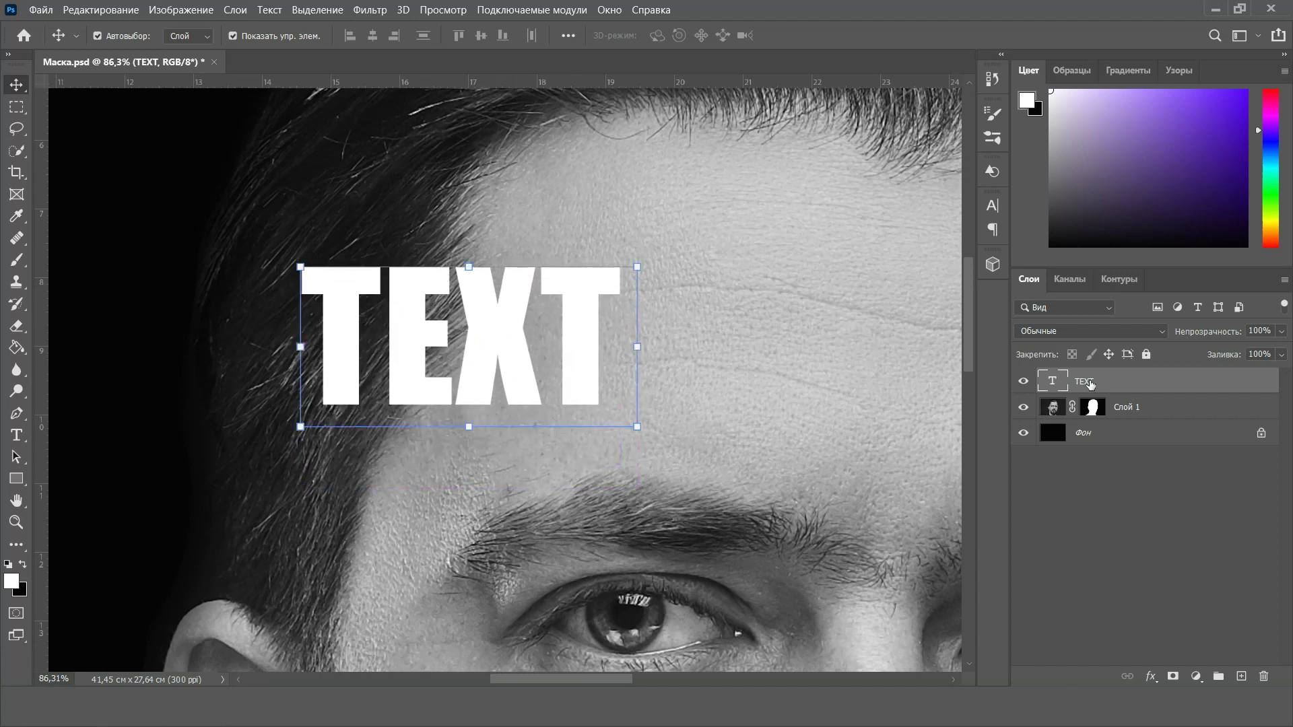
Duplicate TEXT and flip the copy upside down directly beneath the original as a reflection
key("ctrl+j")
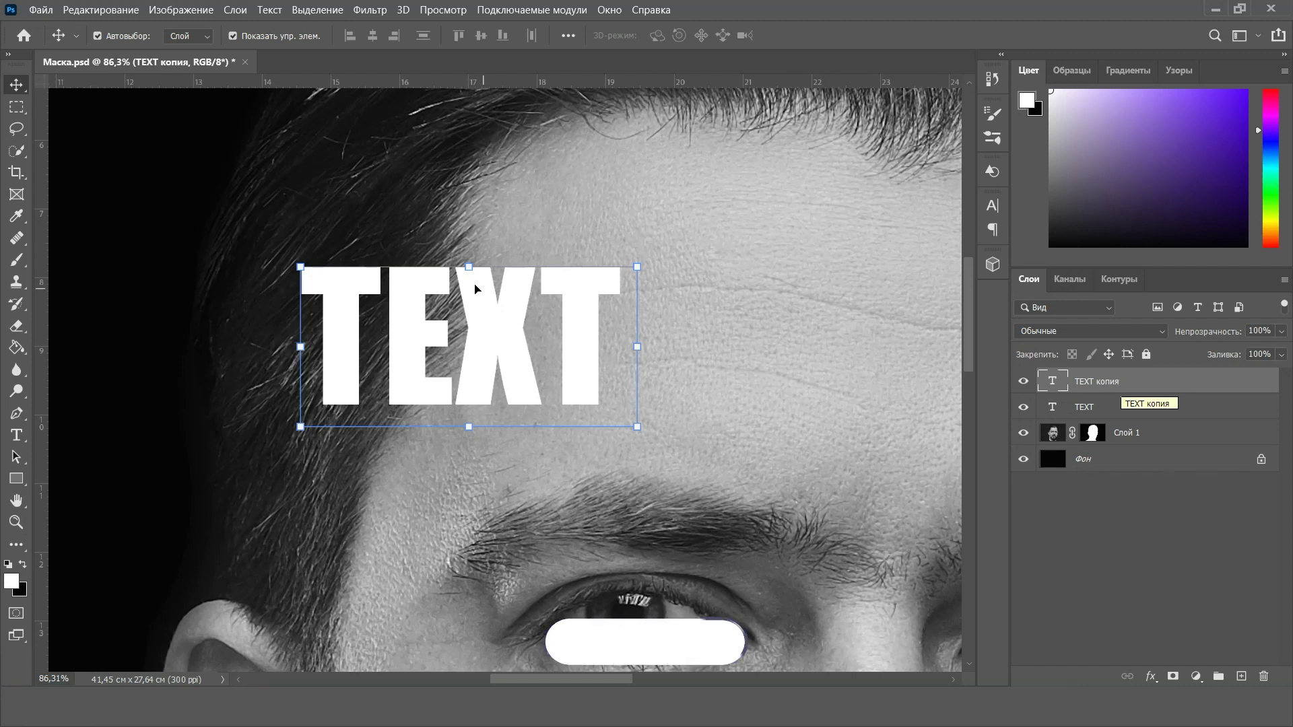
key("ctrl+t")
left_click_drag(469, 427, 450, 674)
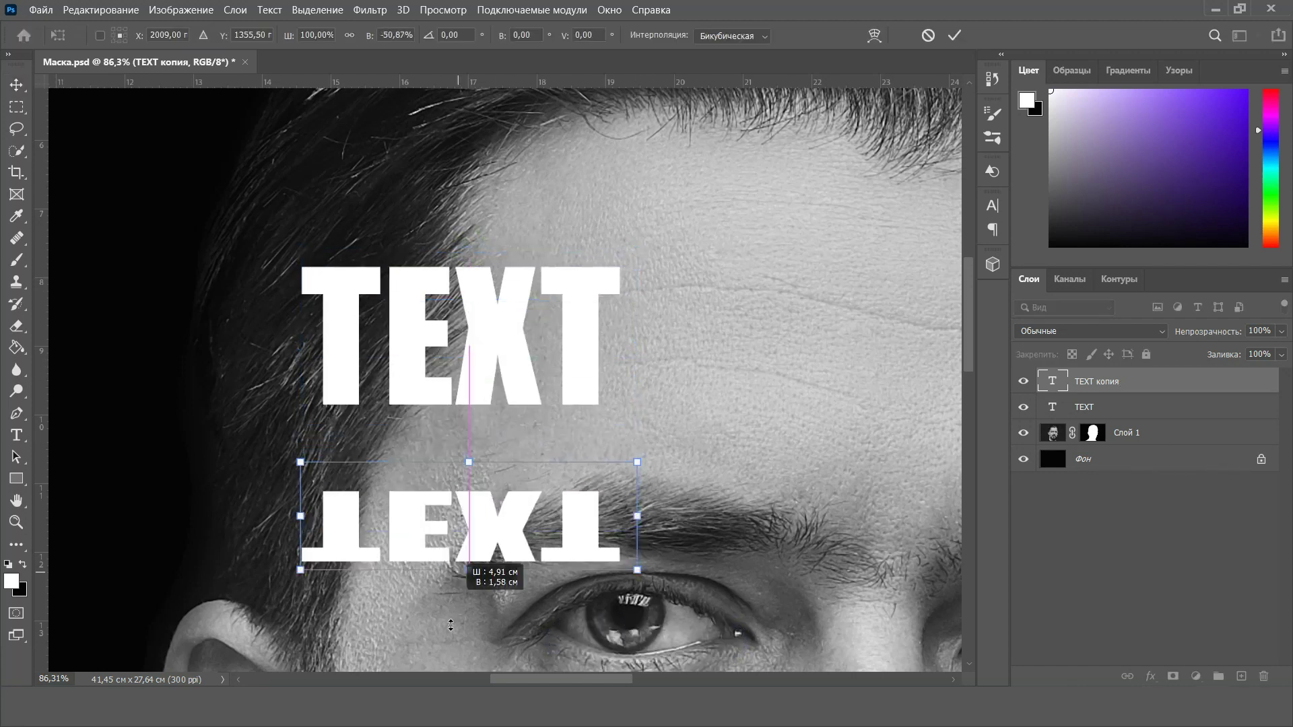
left_click_drag(450, 674, 451, 651)
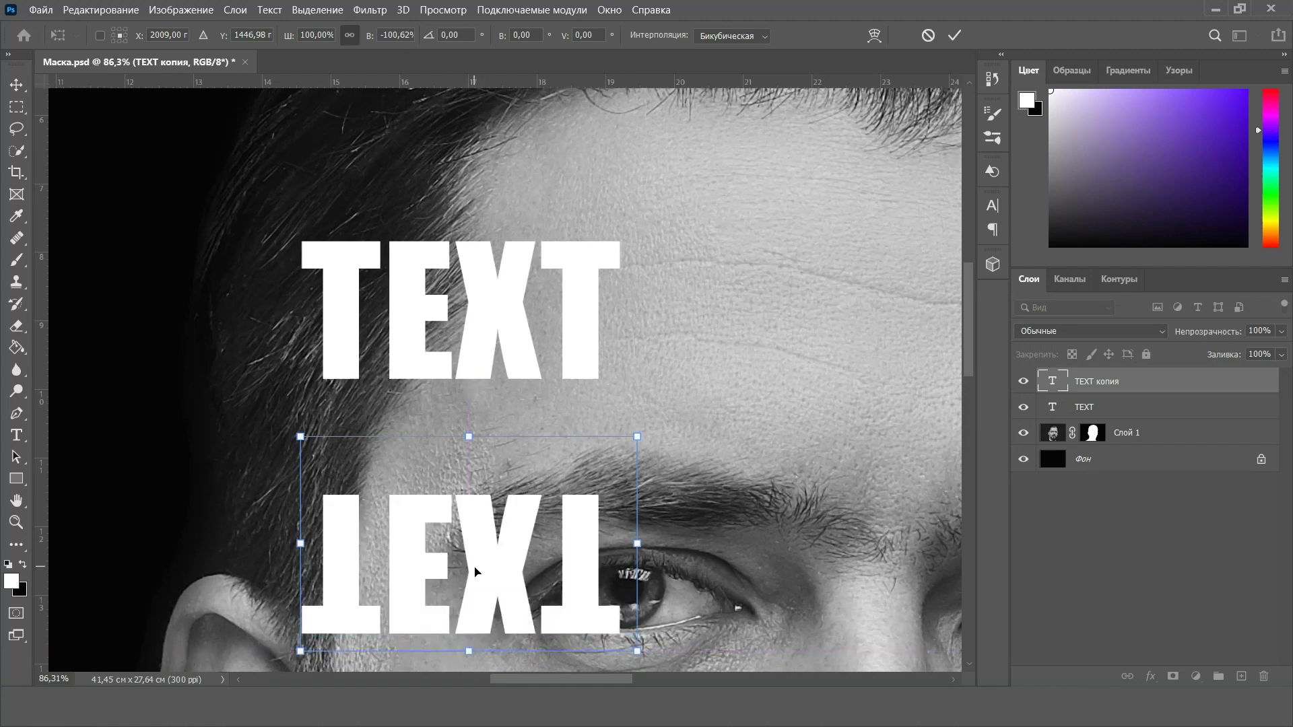
left_click_drag(474, 530, 470, 426)
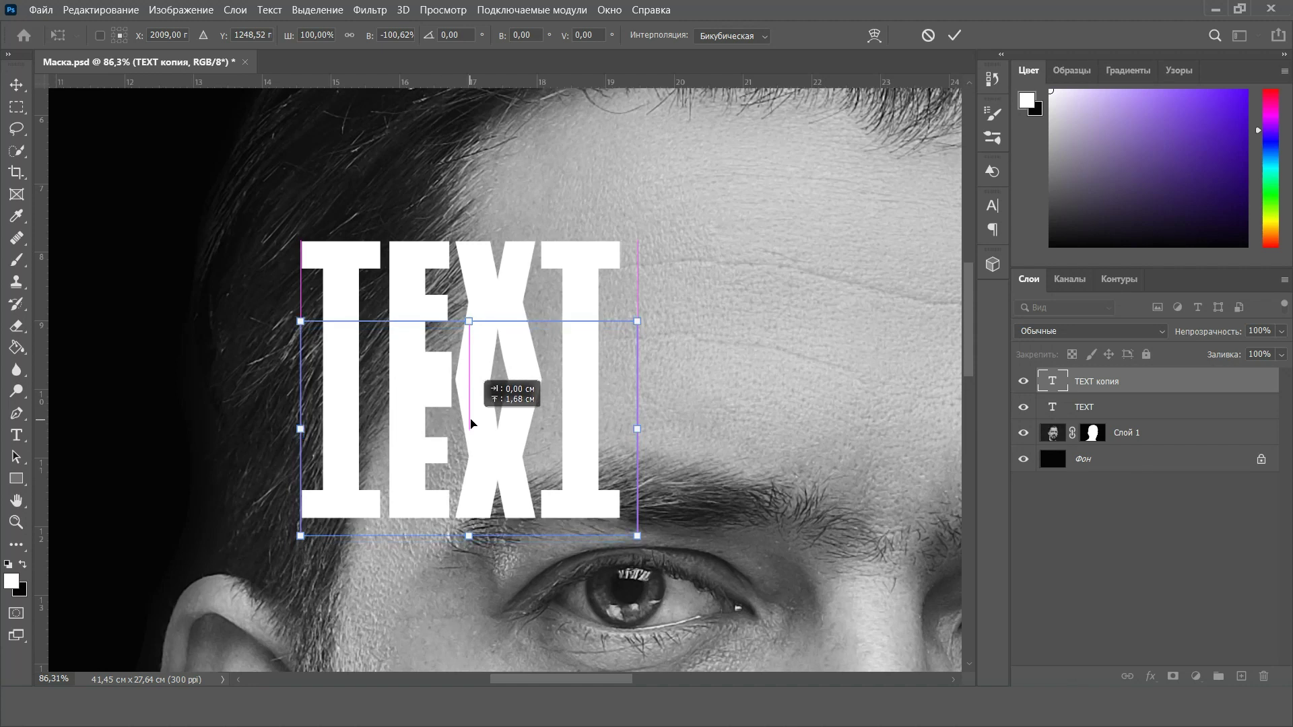
left_click_drag(470, 426, 473, 427)
key("Down")
key("Down")
key("Down")
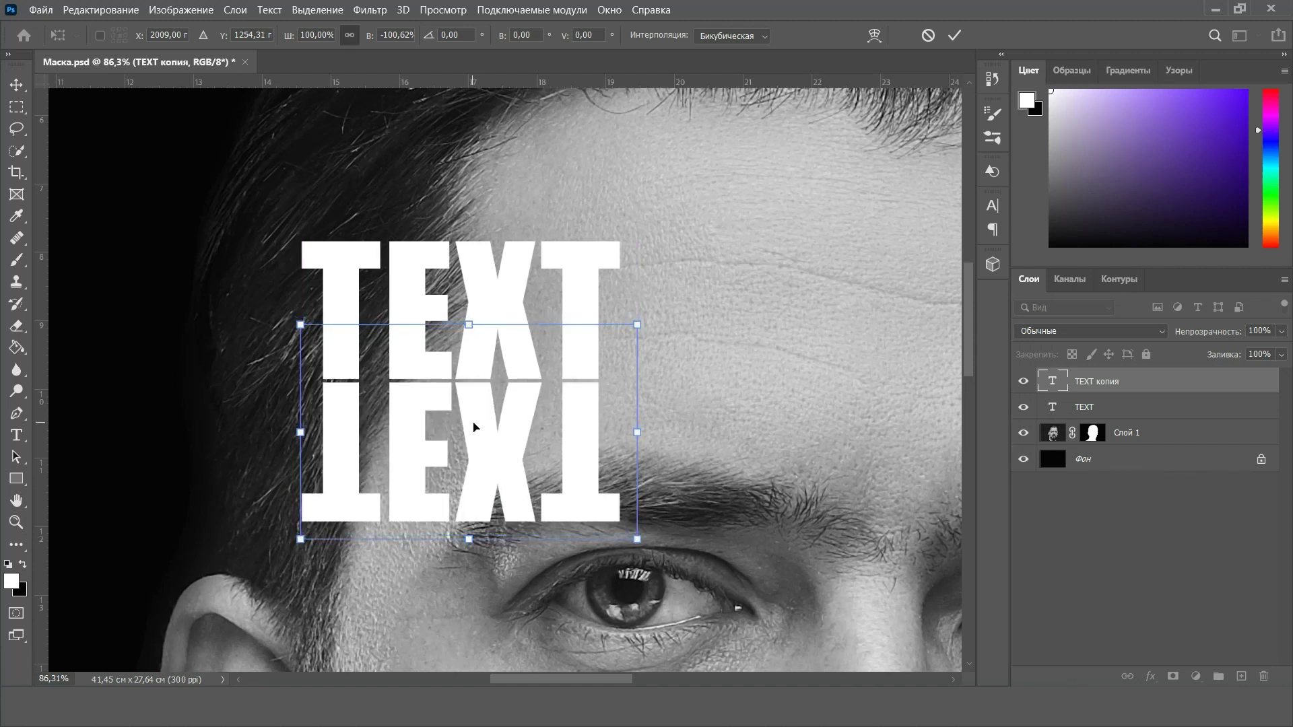
key("Return")
left_click(585, 274)
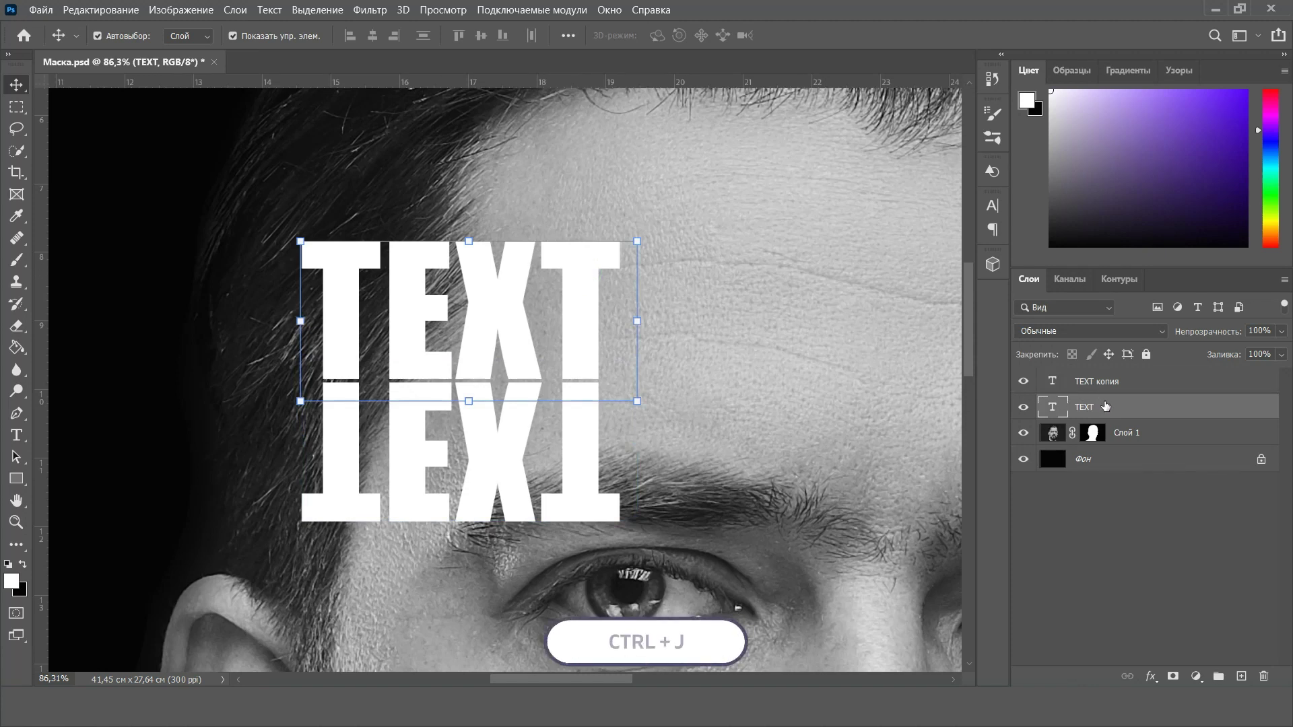
key("ctrl+j")
Rotate the third TEXT copy 90°, shrink it to the pair's height, and place it beside the pair
mouse_move(472, 261)
left_mouse_down()
mouse_move(745, 352)
mouse_move(732, 311)
left_mouse_up()
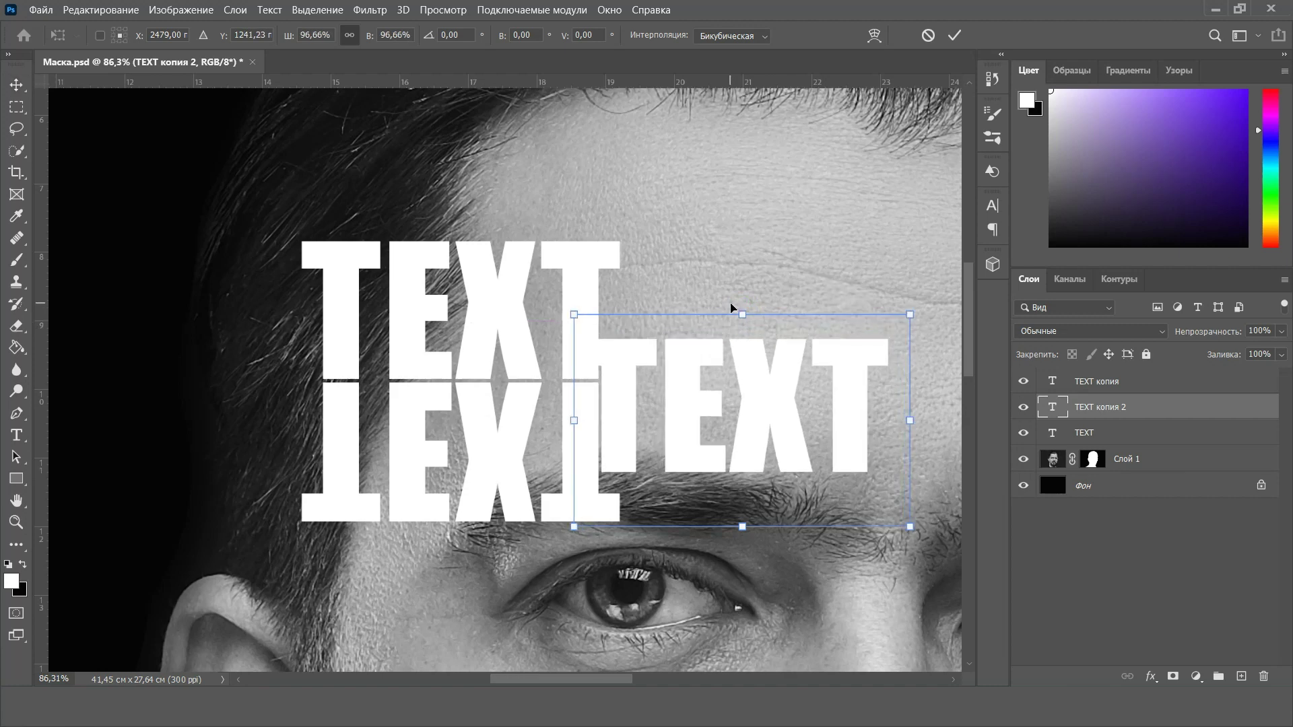
left_click_drag(747, 293, 806, 453)
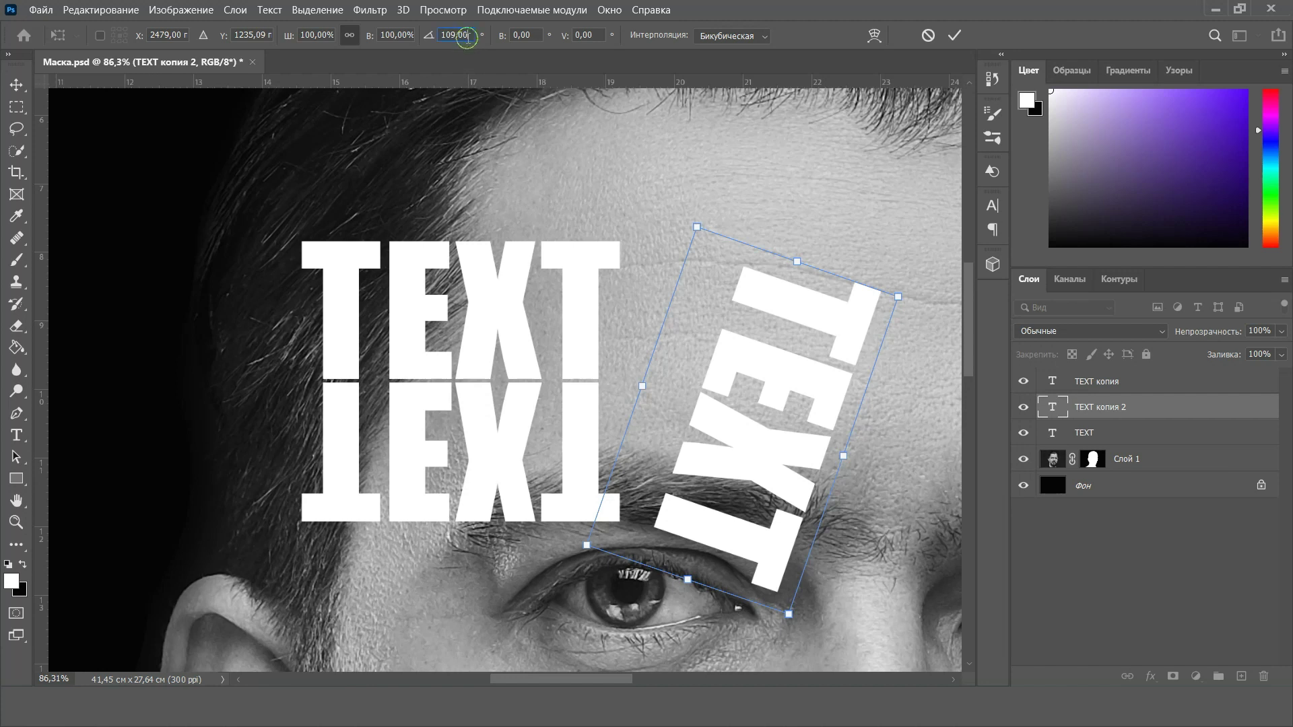
type("90")
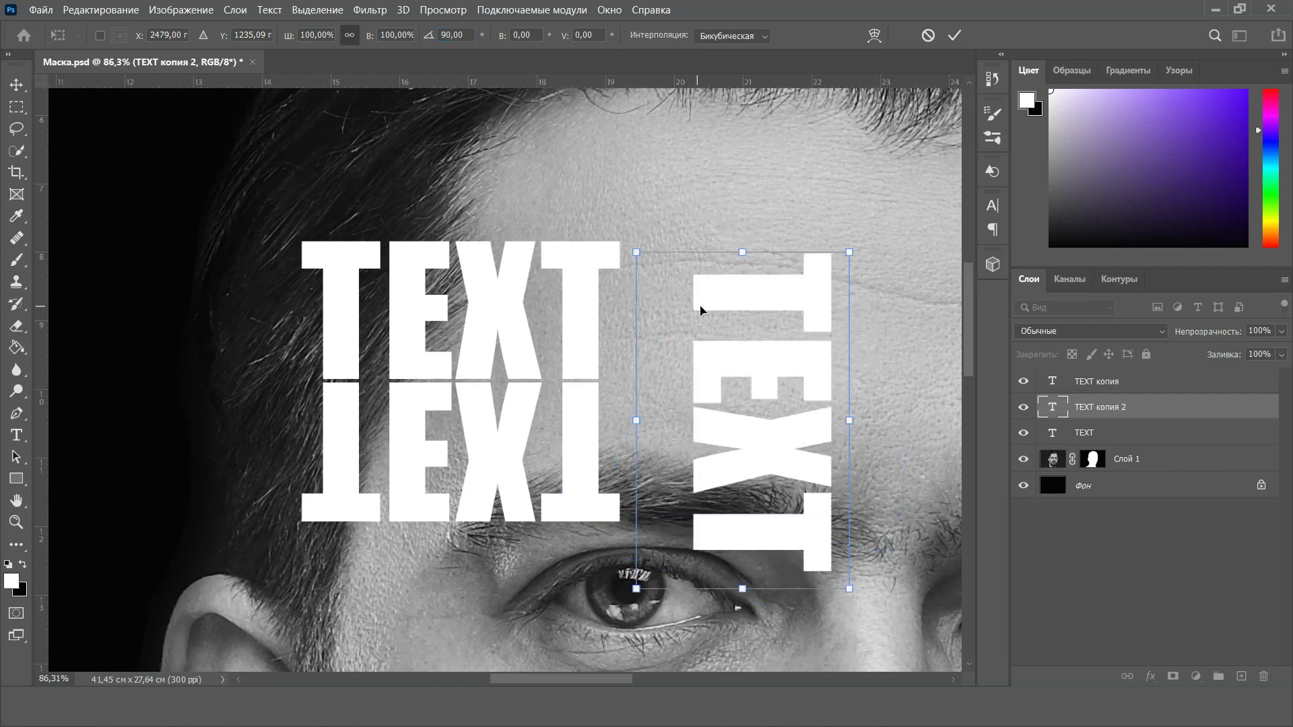
left_click_drag(711, 306, 631, 304)
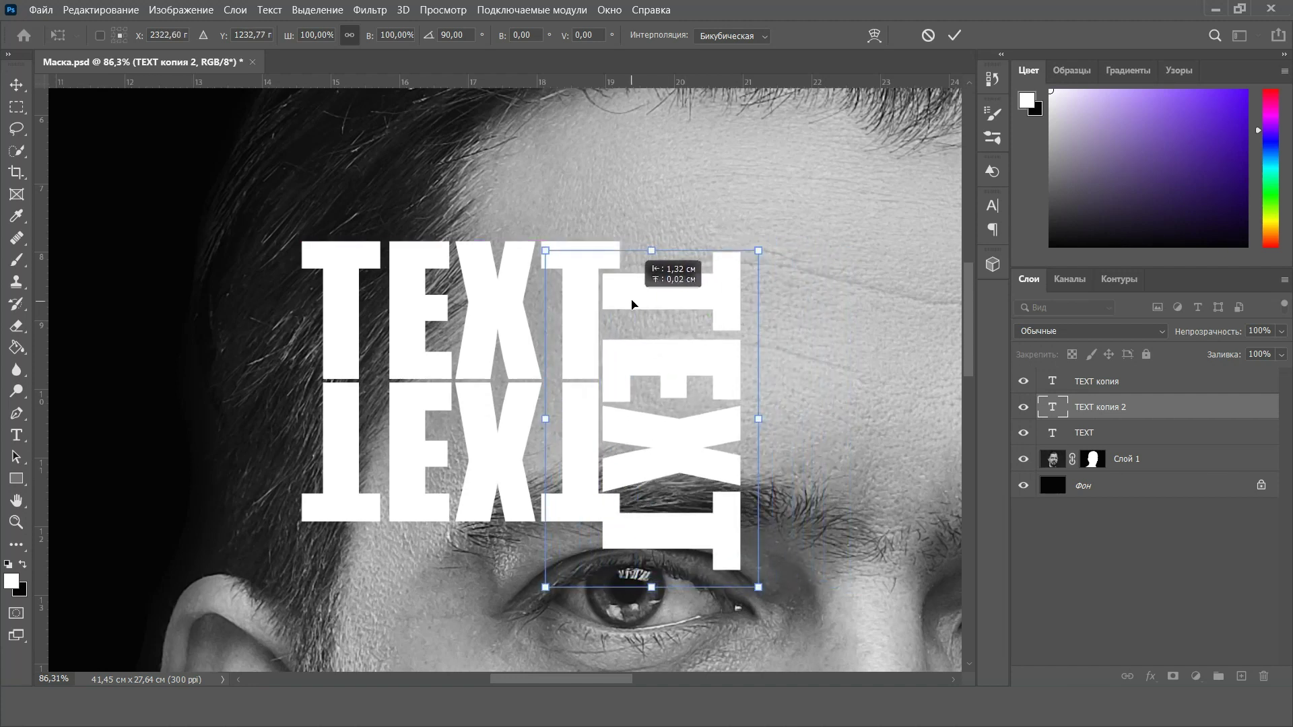
left_click_drag(631, 304, 631, 303)
left_click_drag(750, 580, 699, 531)
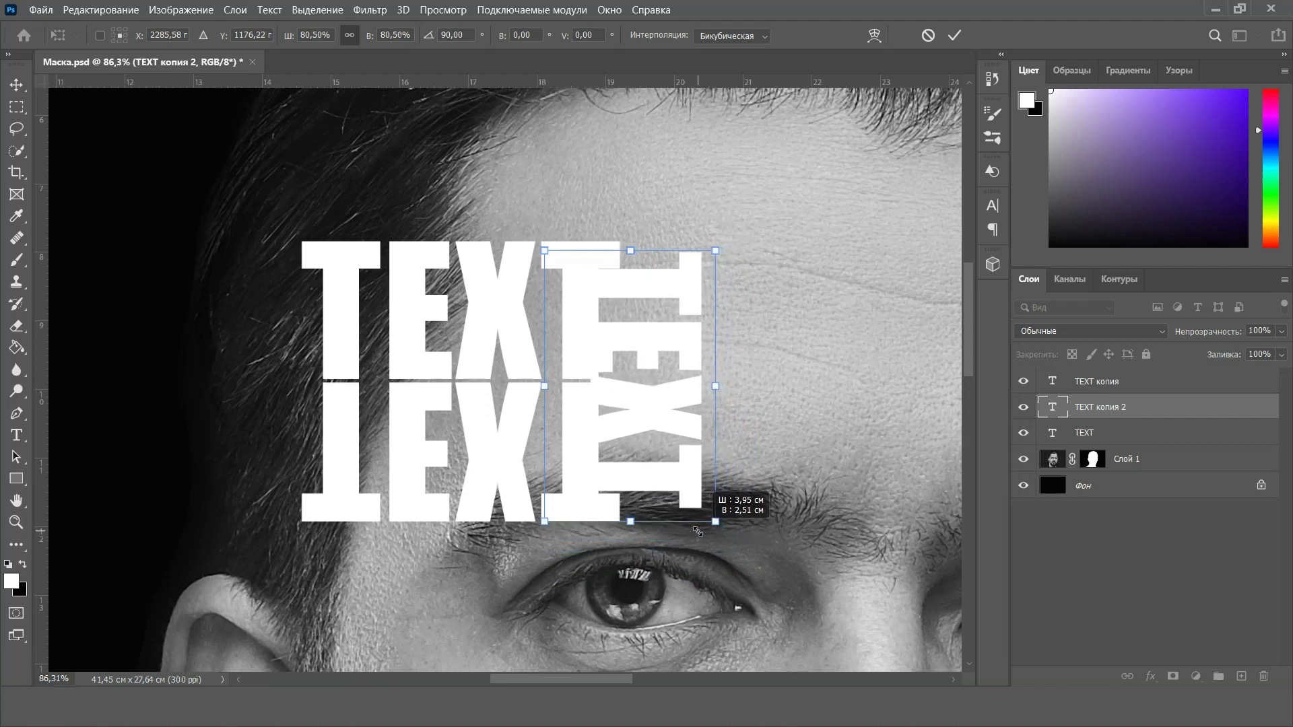
left_click_drag(698, 531, 695, 527)
left_click_drag(632, 402, 643, 404)
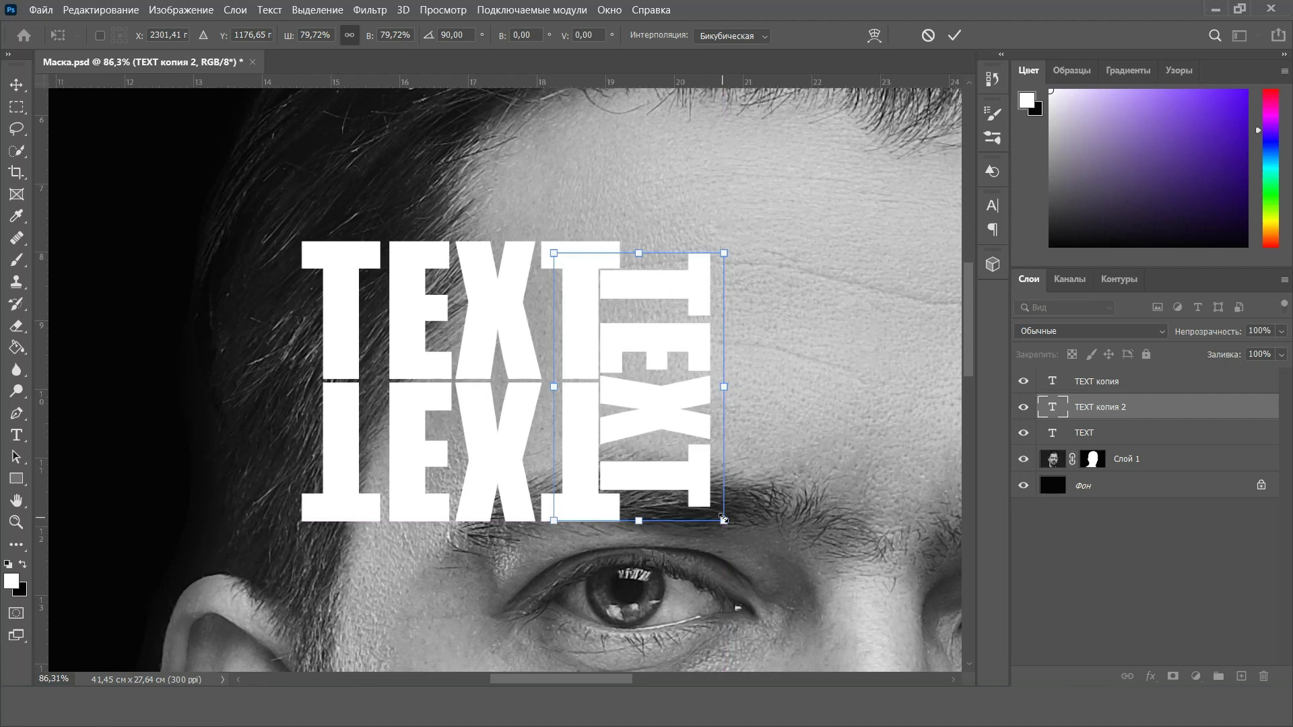
left_click_drag(721, 520, 718, 517)
left_click_drag(659, 402, 560, 393)
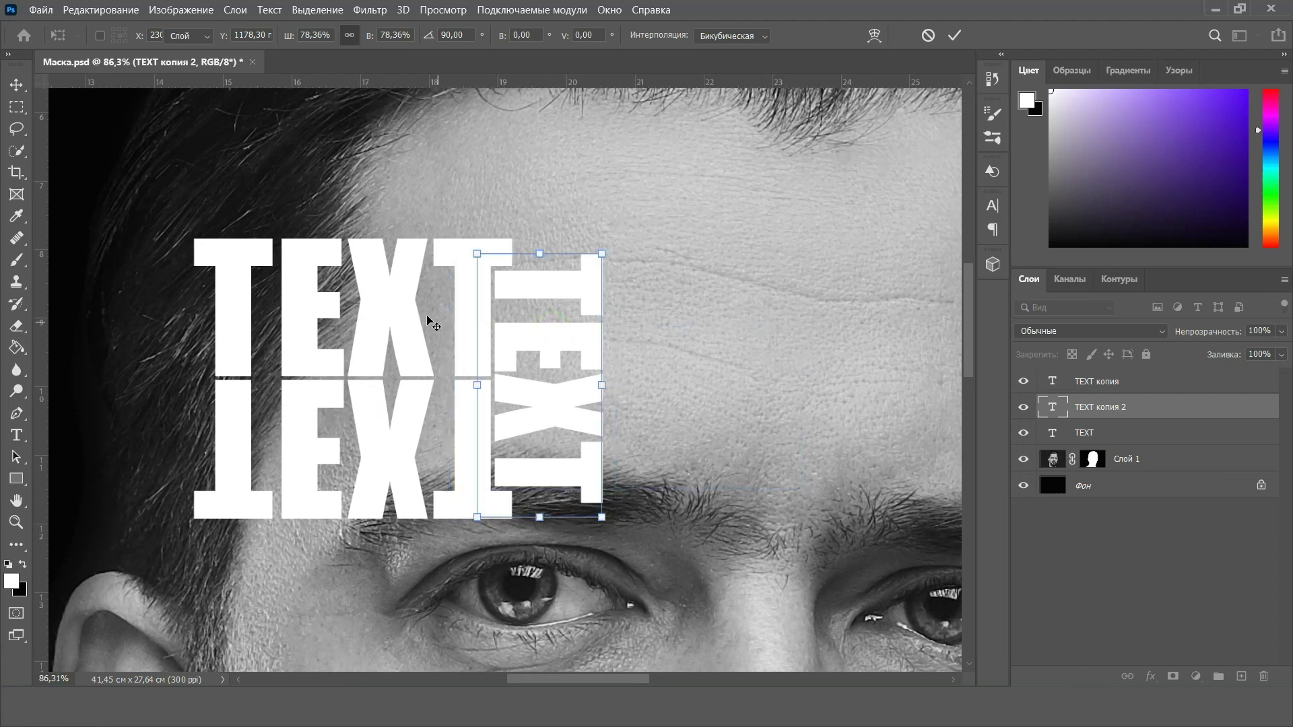
key("Return")
left_click(395, 303)
left_click(1144, 381, "ctrl")
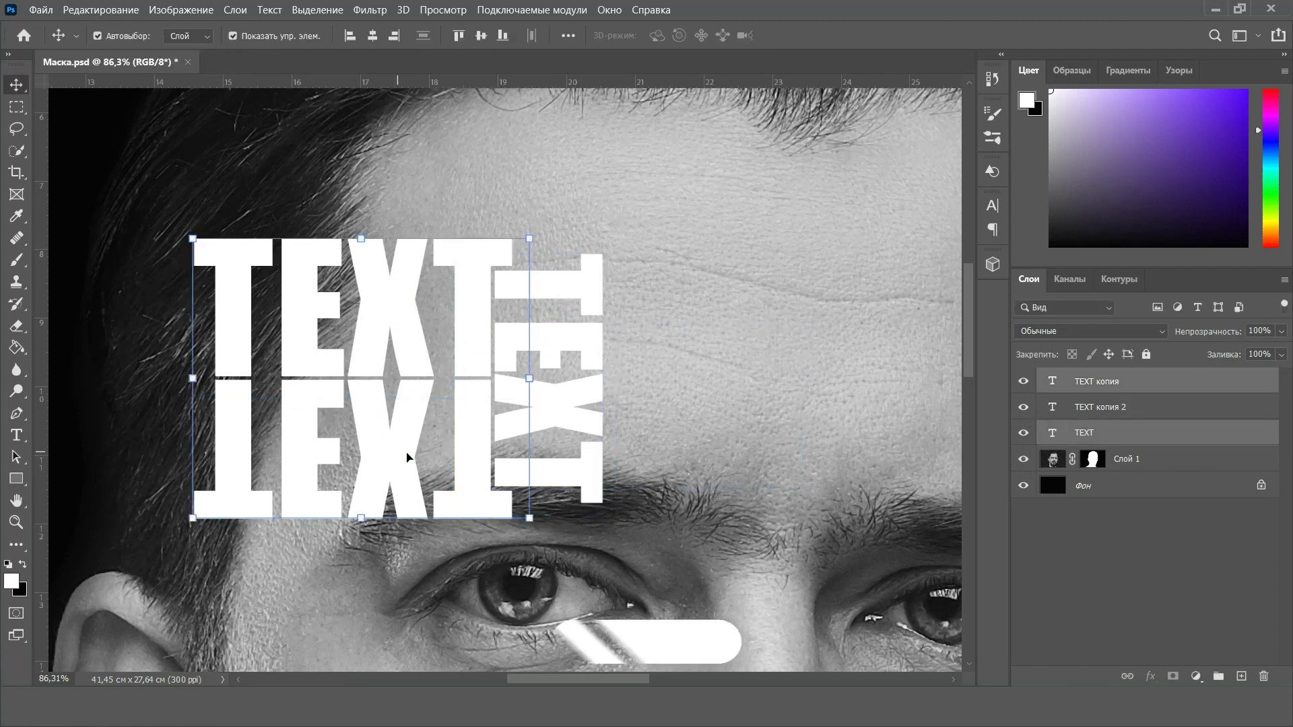
Duplicate the TEXT pair, rotate it 90°, scale it down and place it right of the vertical word
key("ctrl+j")
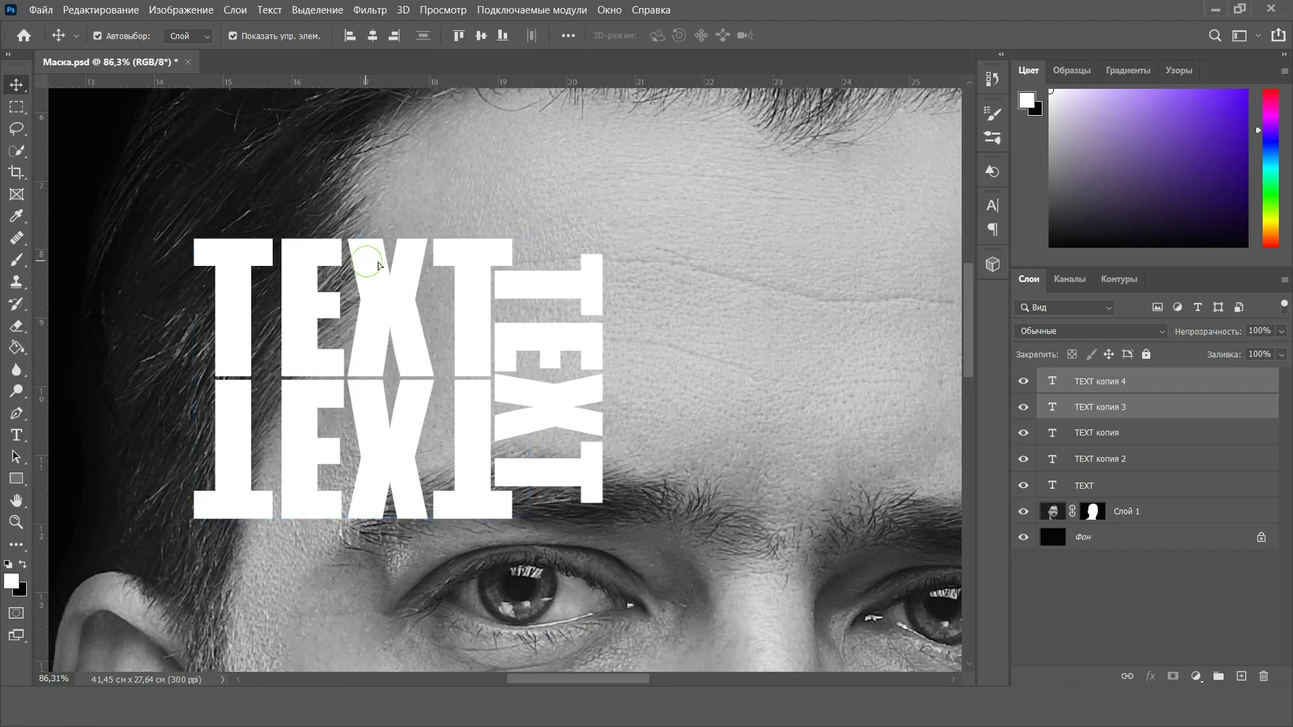
left_click_drag(372, 299, 781, 294)
left_click_drag(774, 226, 836, 318)
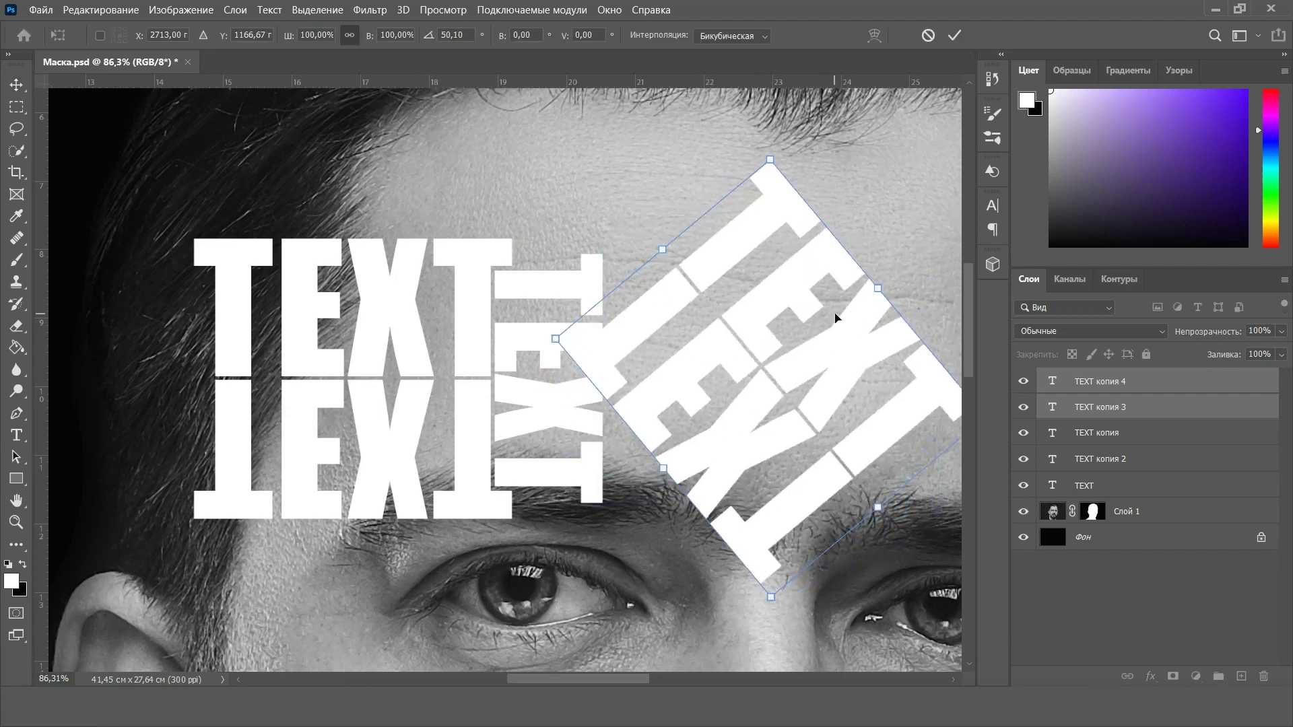
type("90")
key("Return")
left_click_drag(765, 249, 648, 239)
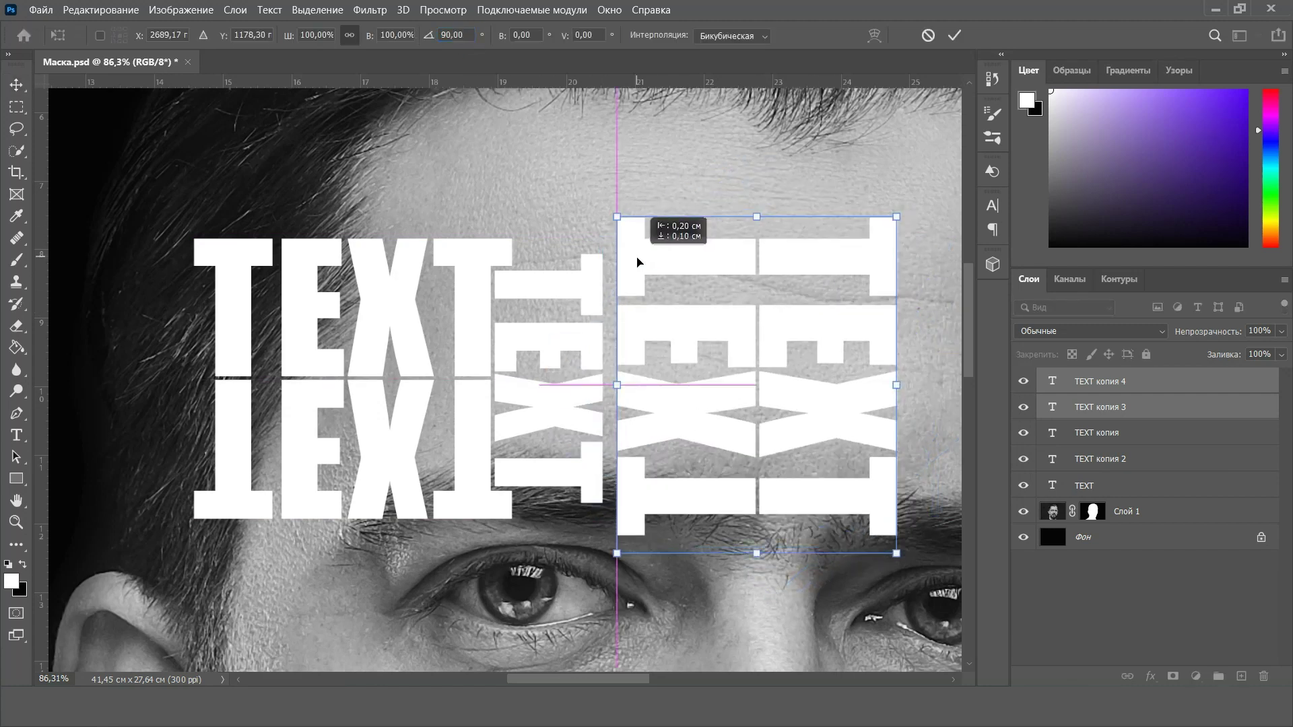
left_click_drag(792, 199, 760, 241)
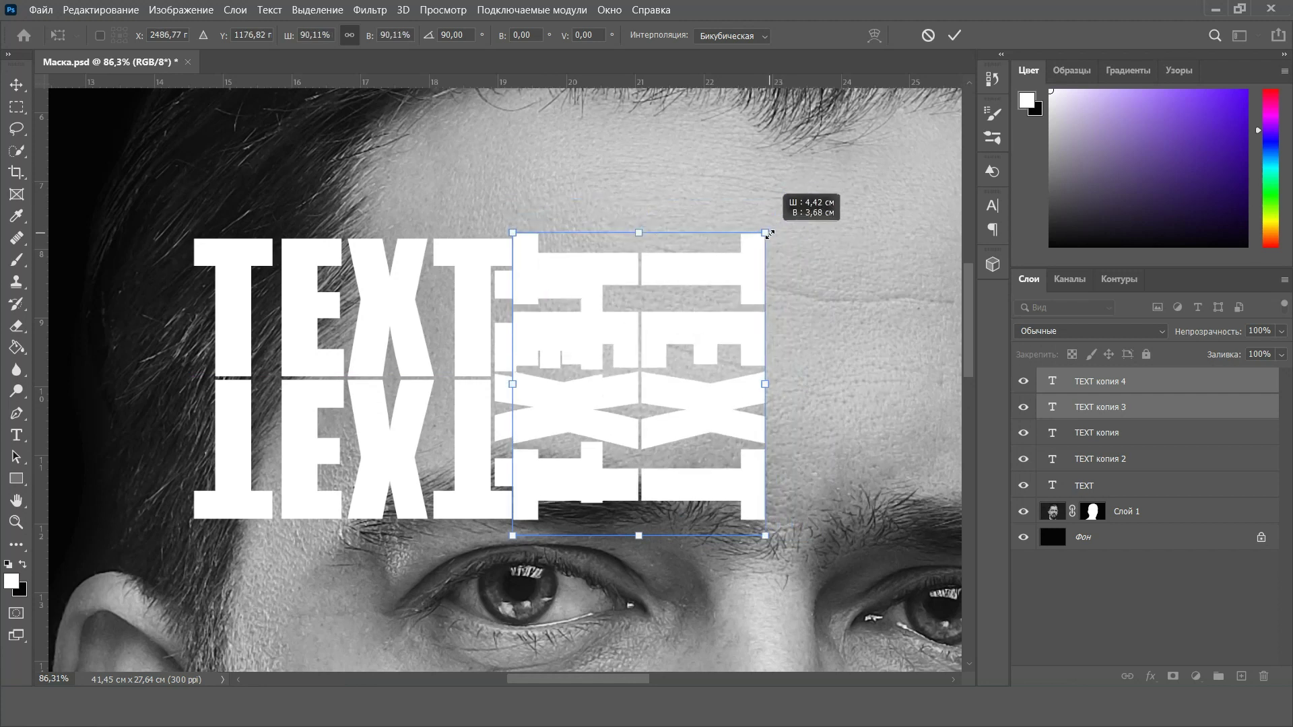
key("Return")
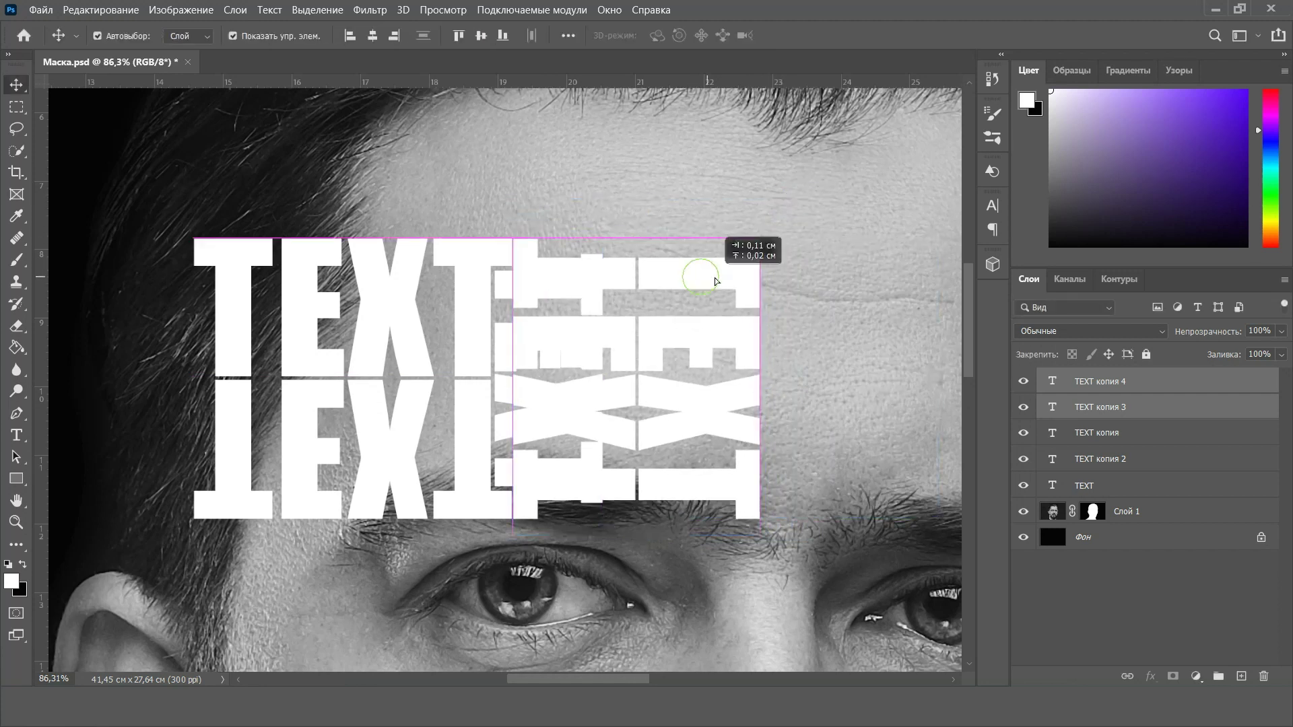
left_click_drag(705, 278, 795, 274)
key("Right")
key("Right")
key("Right")
key("Right")
key("Right")
key("Right")
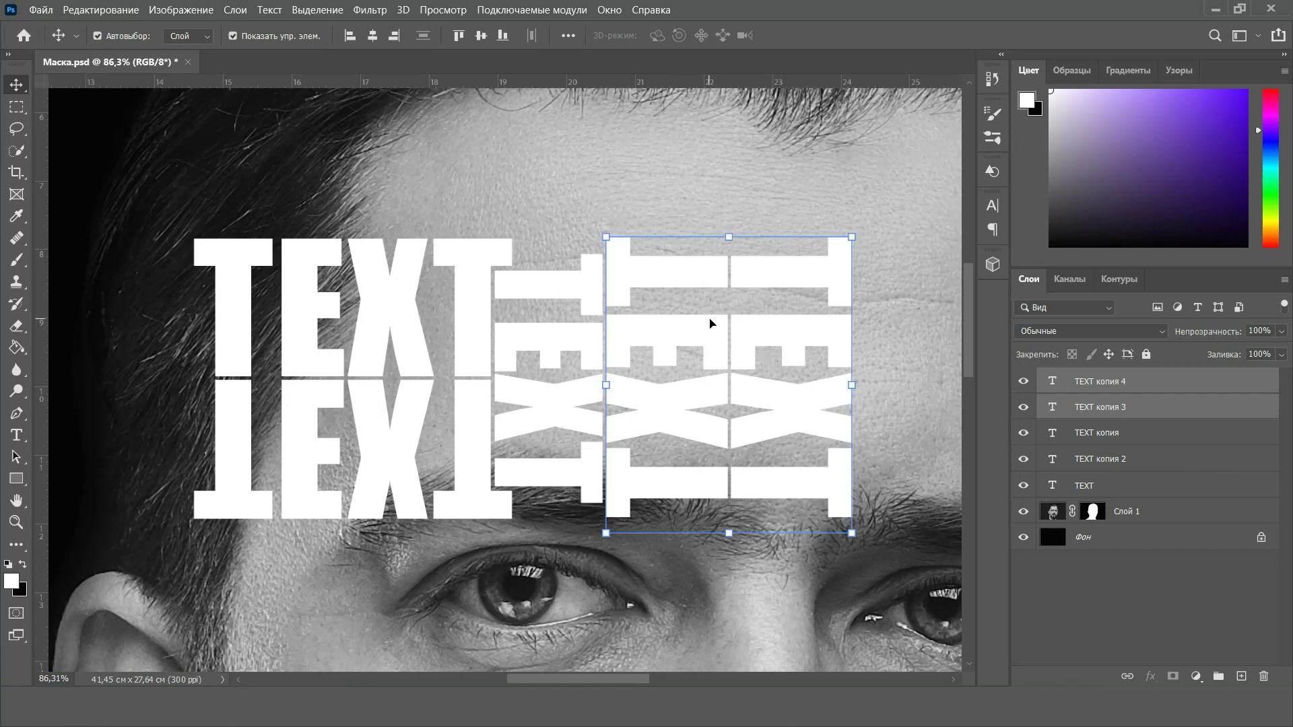
left_click(1104, 485)
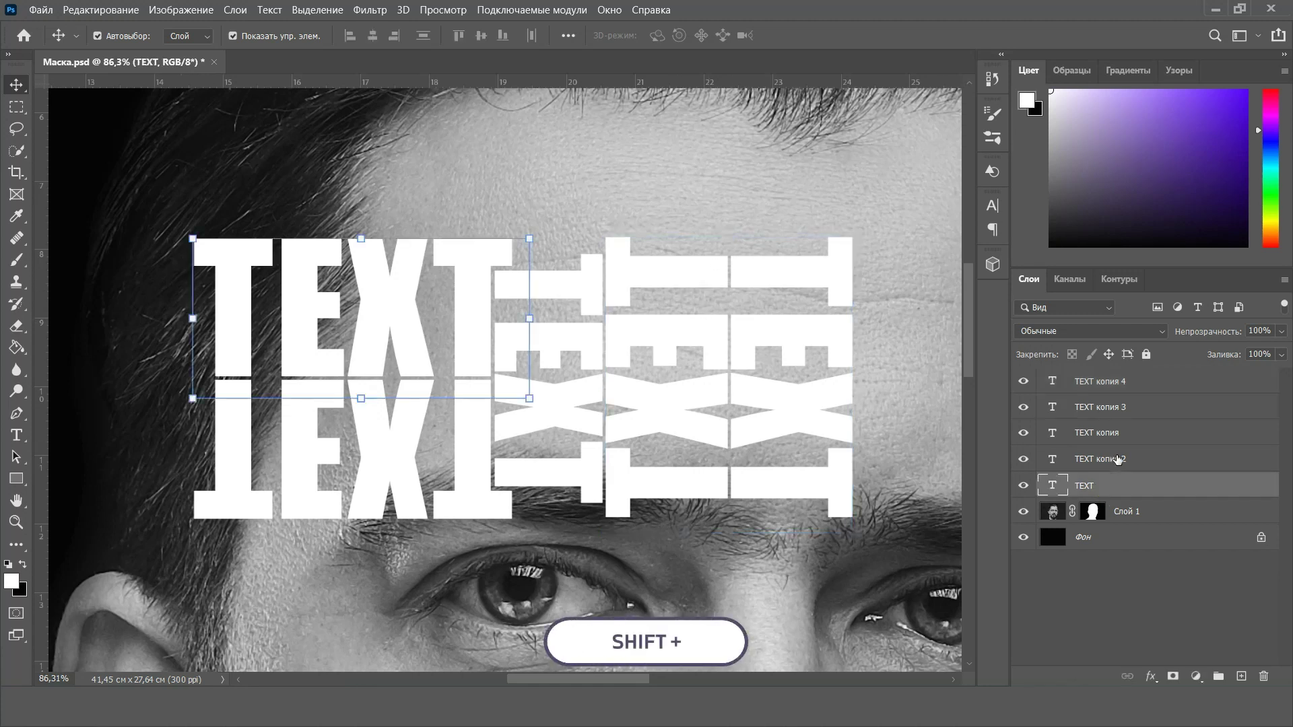
Merge all text layers into one block and move a duplicate up above the original
left_click(1118, 382, "shift")
key("ctrl+e")
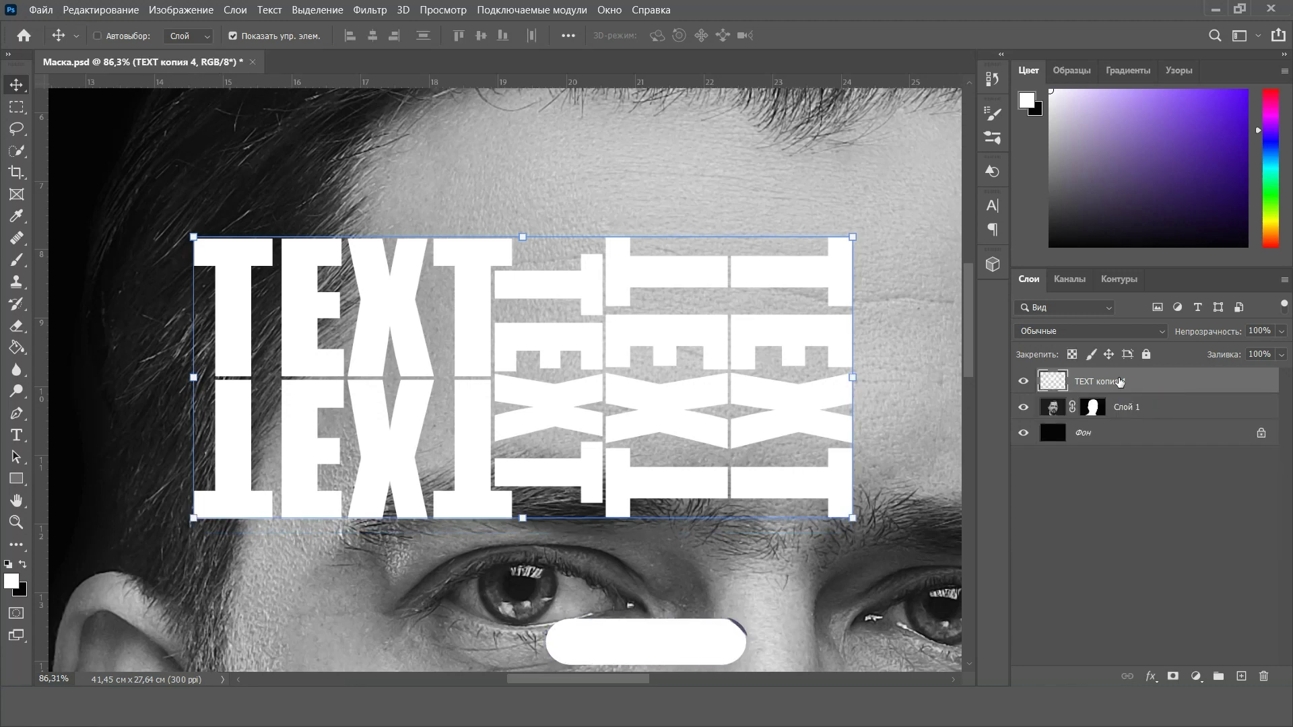
key("ctrl+j")
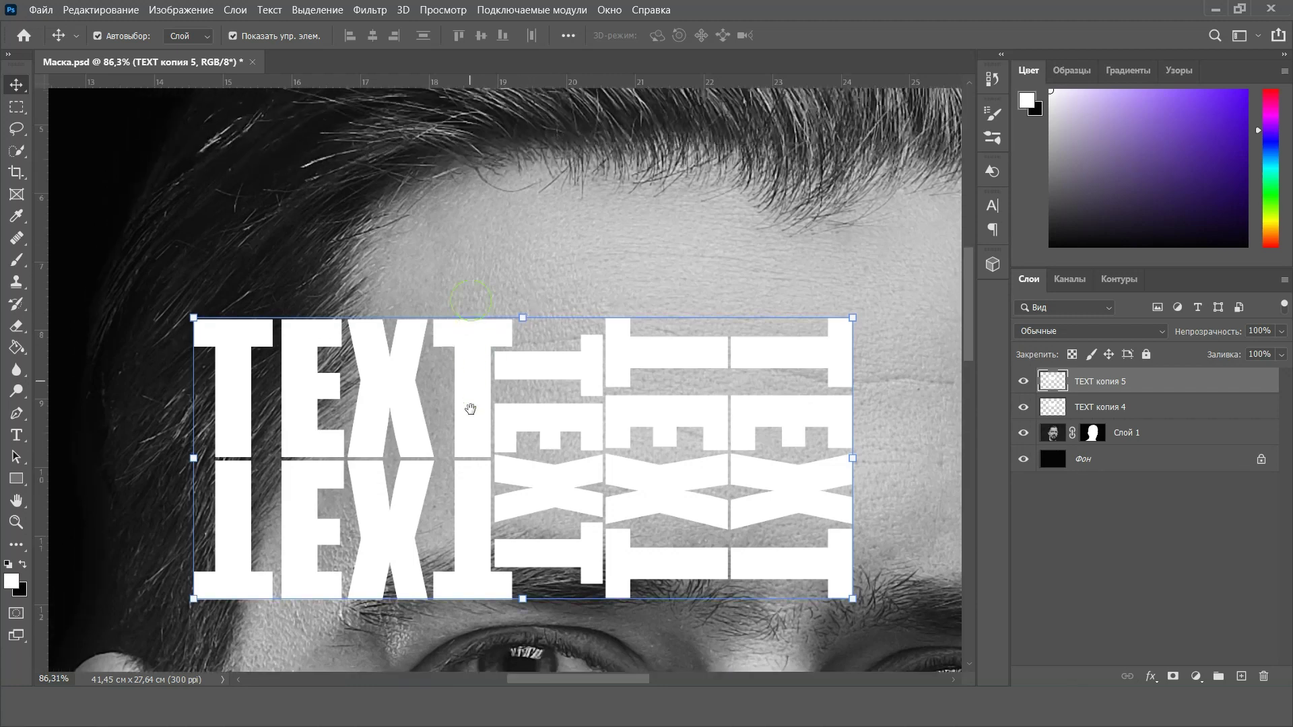
mouse_move(471, 316)
left_mouse_down()
mouse_move(471, 450)
mouse_move(458, 202)
mouse_move(470, 182)
left_mouse_up()
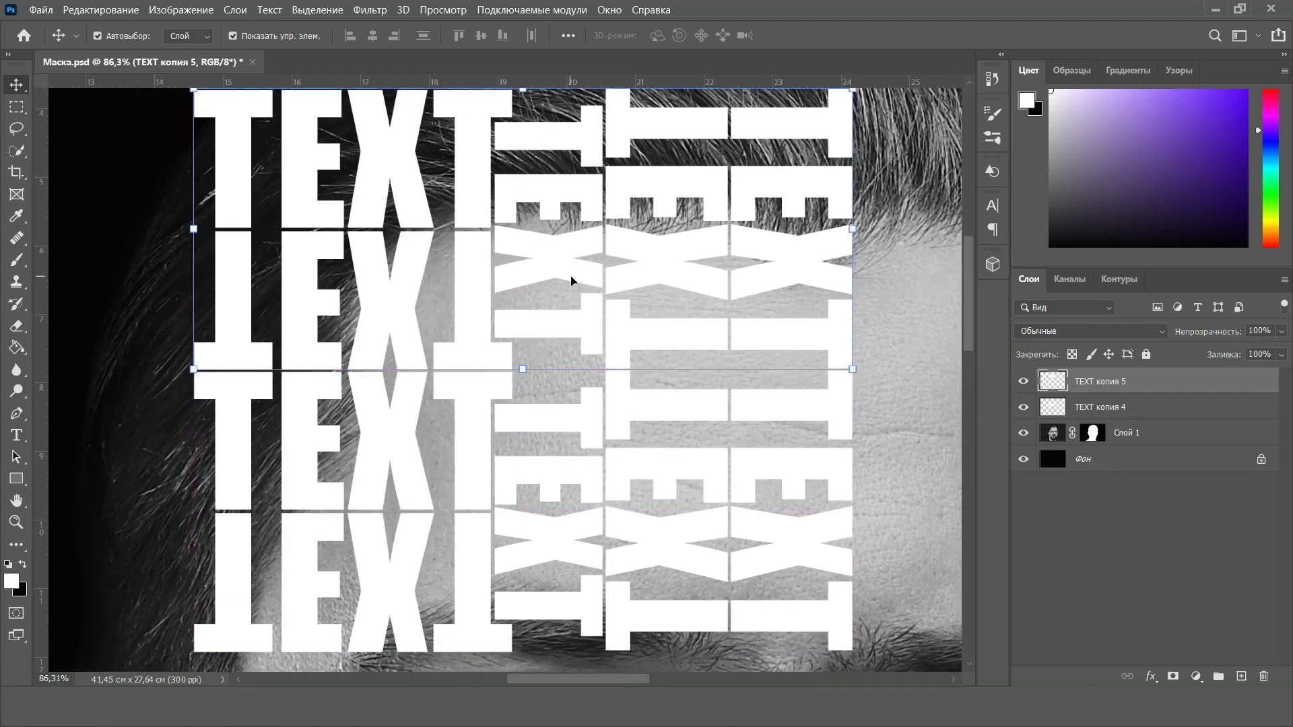
left_click_drag(569, 274, 567, 293)
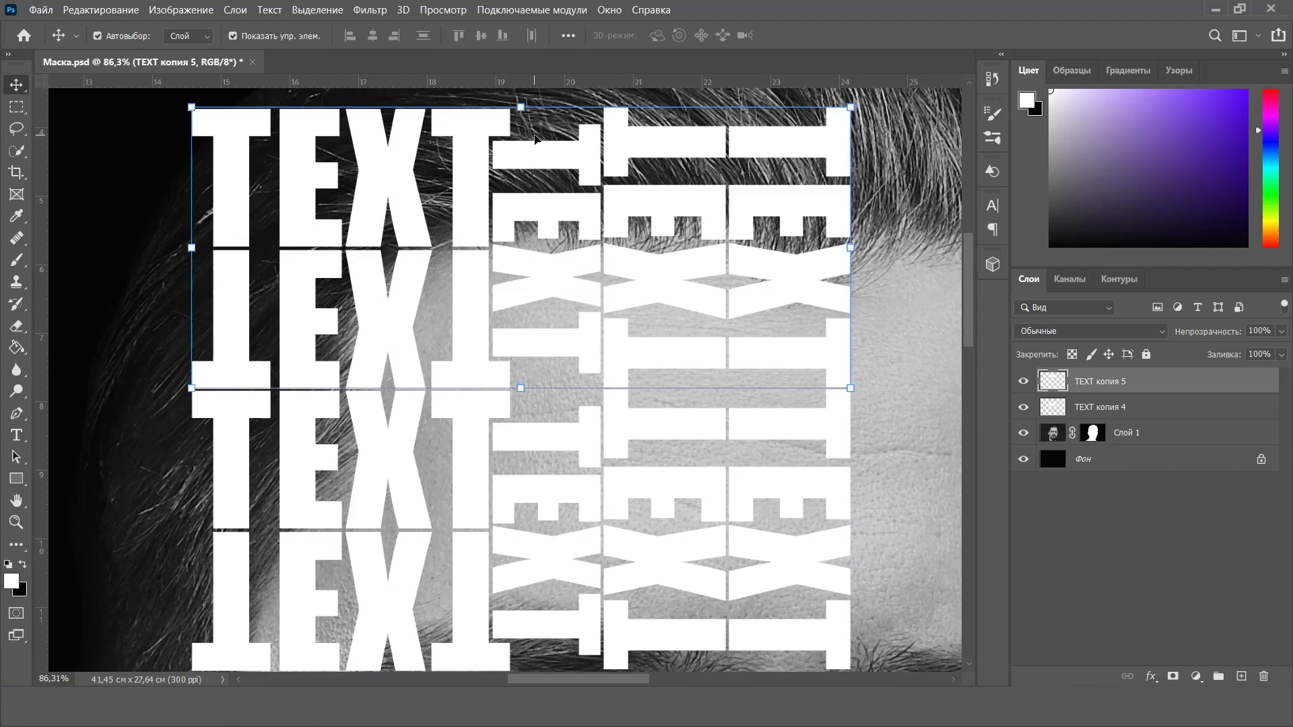
scroll(535, 139, "down", 1)
left_click(525, 116)
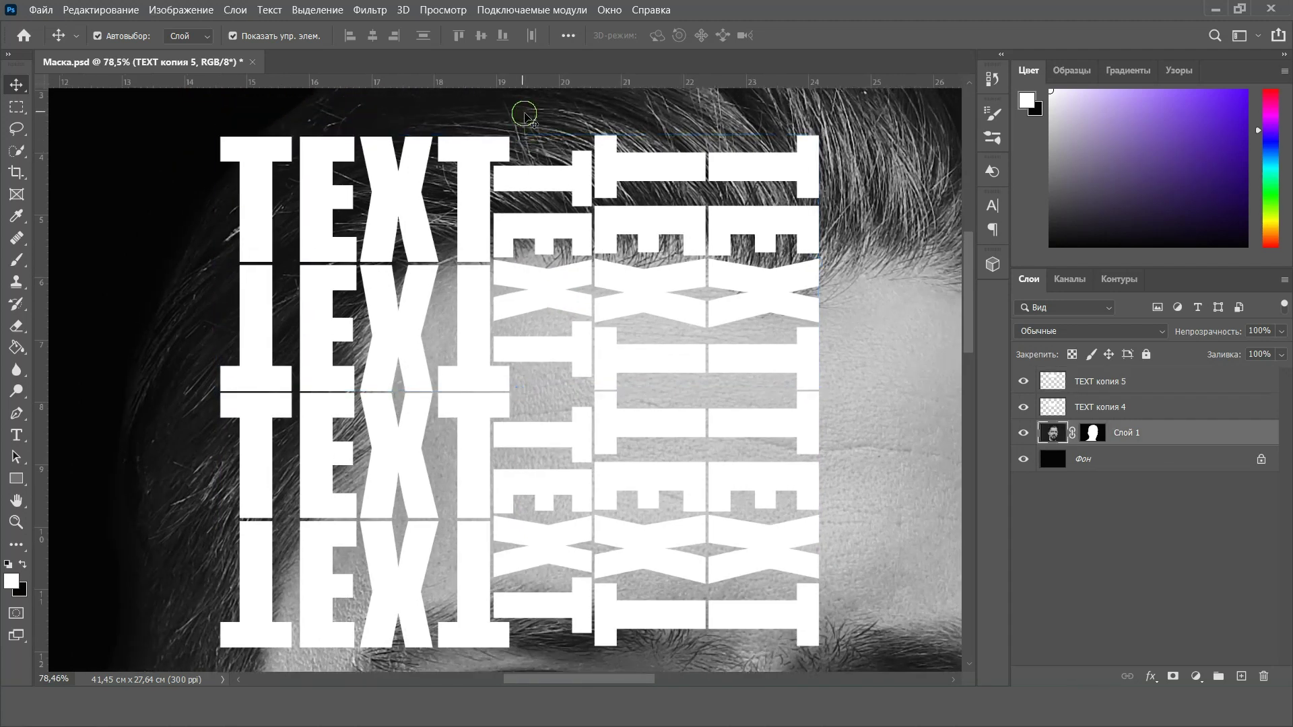
left_click(503, 143)
Rotate the upper text block copy exactly 180° and commit the transform
key("ctrl+t")
mouse_move(519, 115)
left_mouse_down()
mouse_move(565, 263)
mouse_move(490, 298)
left_mouse_up()
left_click(458, 38)
type("80")
key("Return")
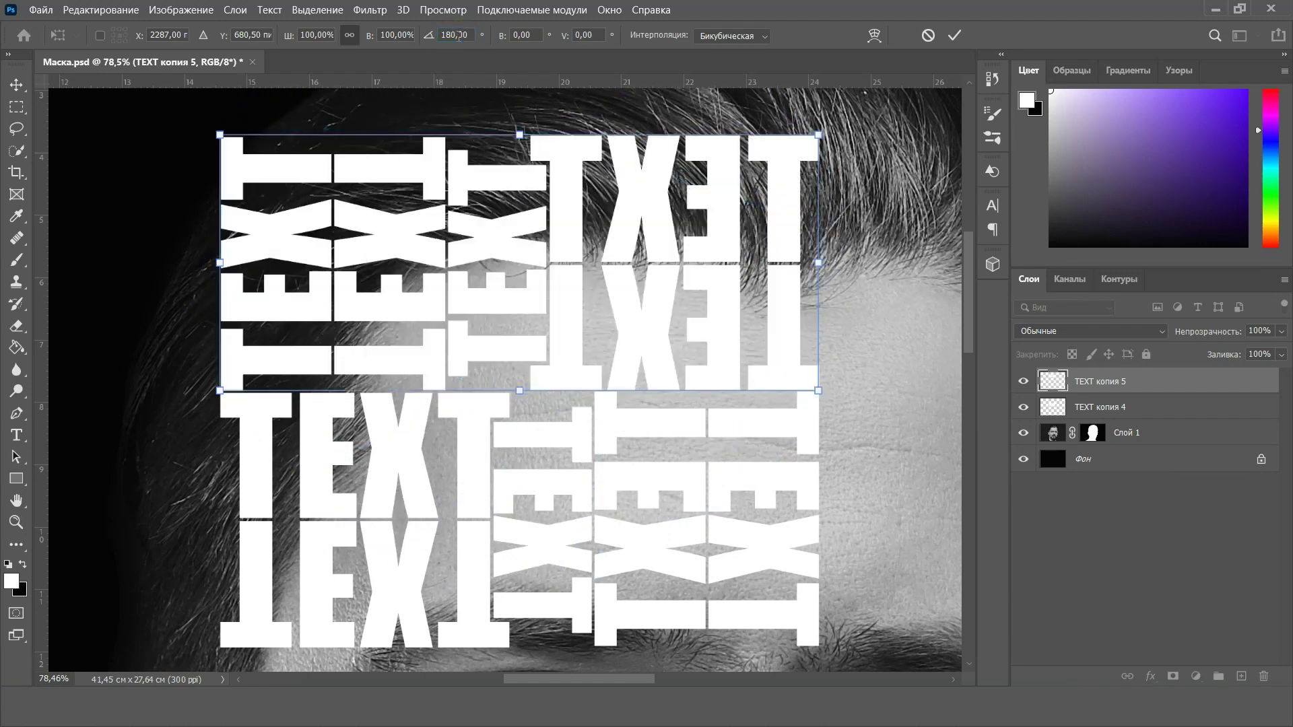
left_click_drag(350, 363, 351, 362)
scroll(493, 383, "up", 3)
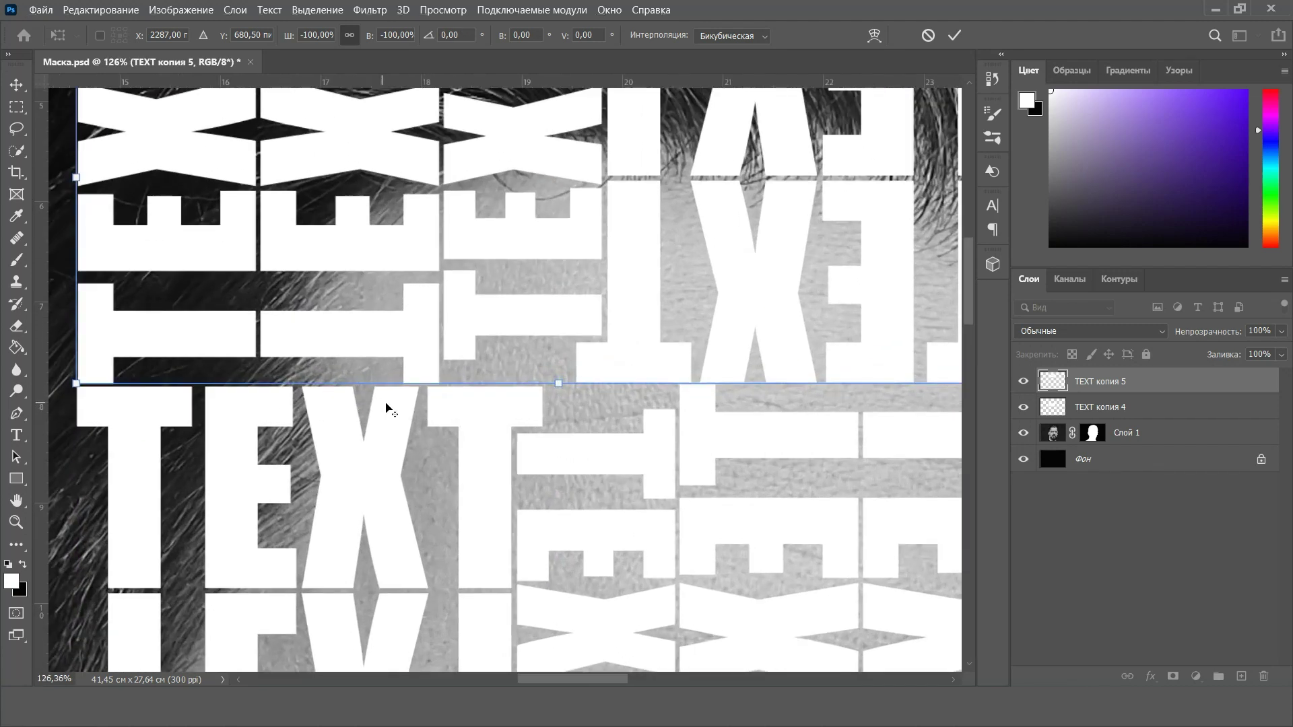
scroll(389, 408, "down", 2)
scroll(389, 408, "down", 1)
left_click_drag(518, 435, 471, 421)
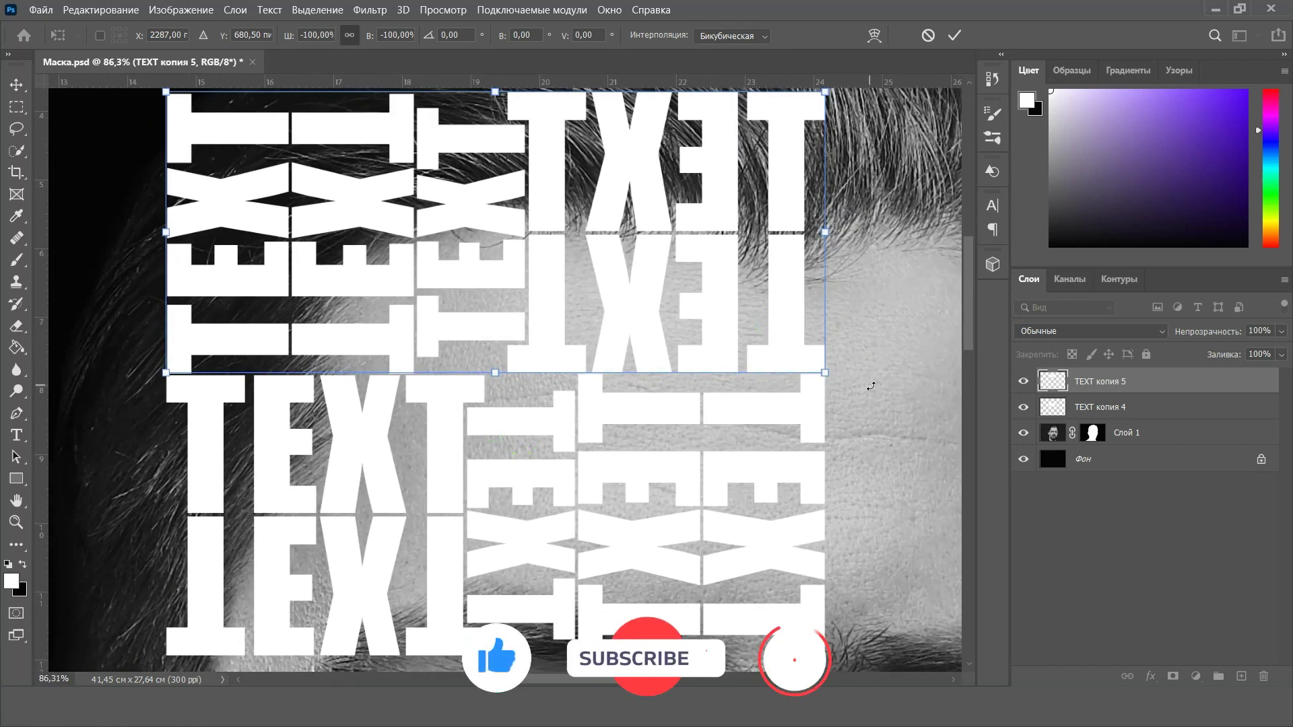
key("Return")
left_click(878, 359)
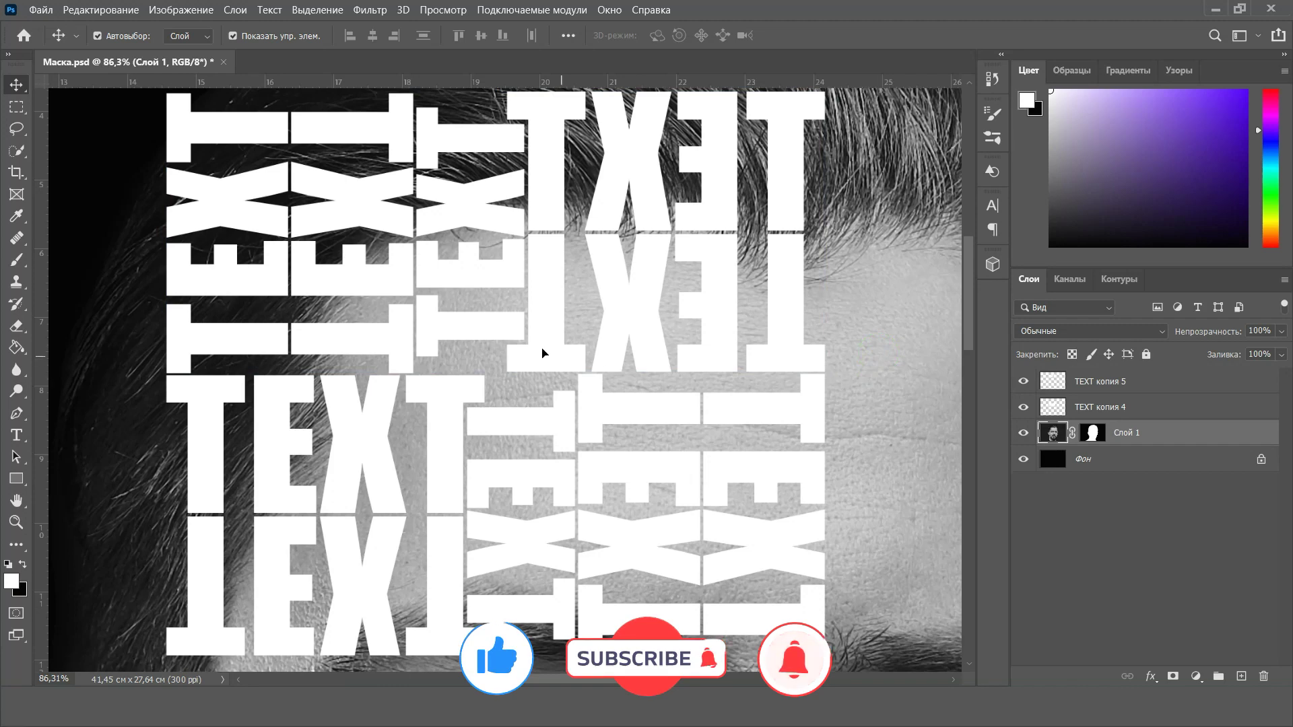
Nudge the upper TEXT copy slightly upward
left_click(551, 330)
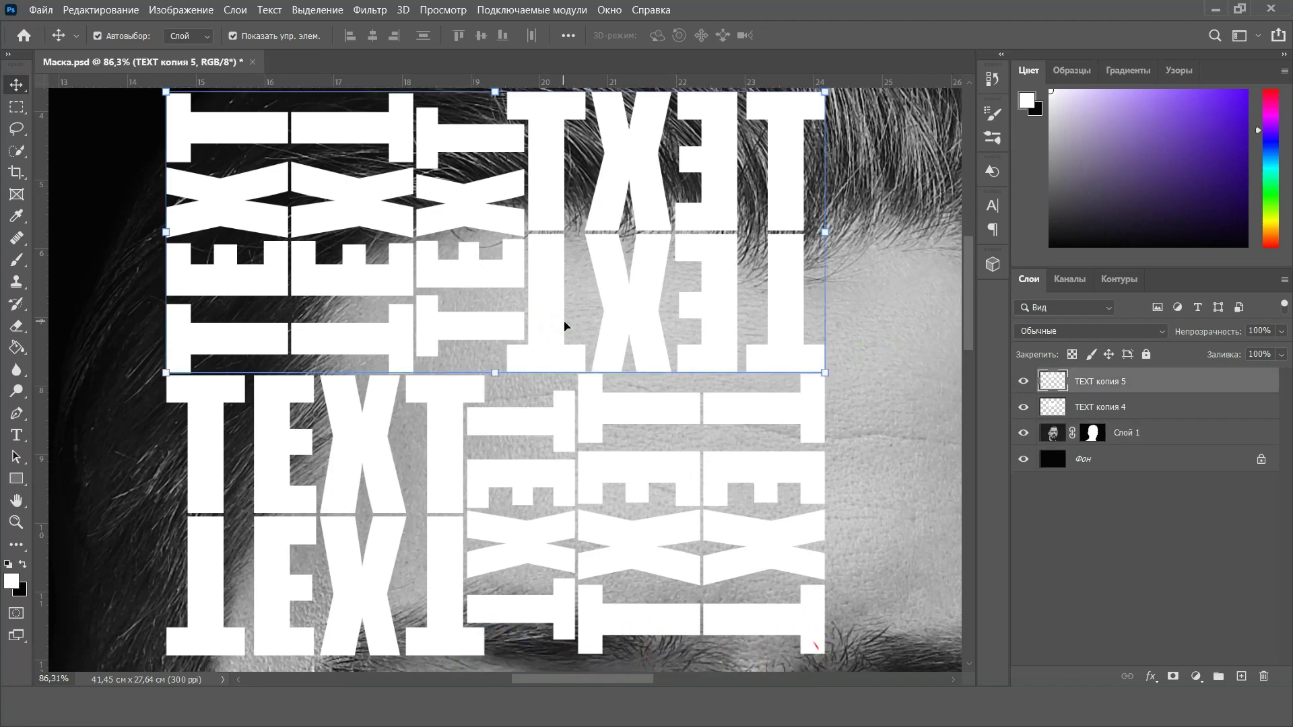
key("Up")
key("Up")
key("Up")
left_click(888, 385)
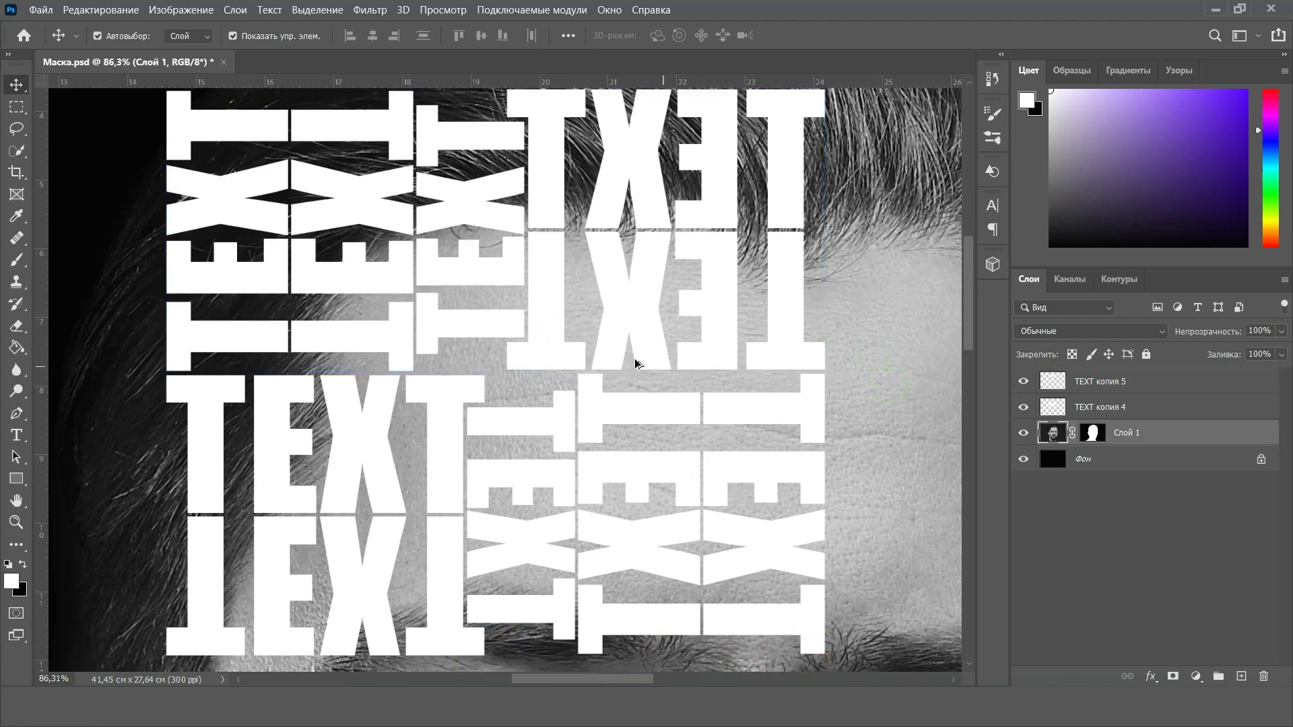
scroll(573, 348, "down", 2, "alt")
scroll(541, 389, "down", 1, "alt")
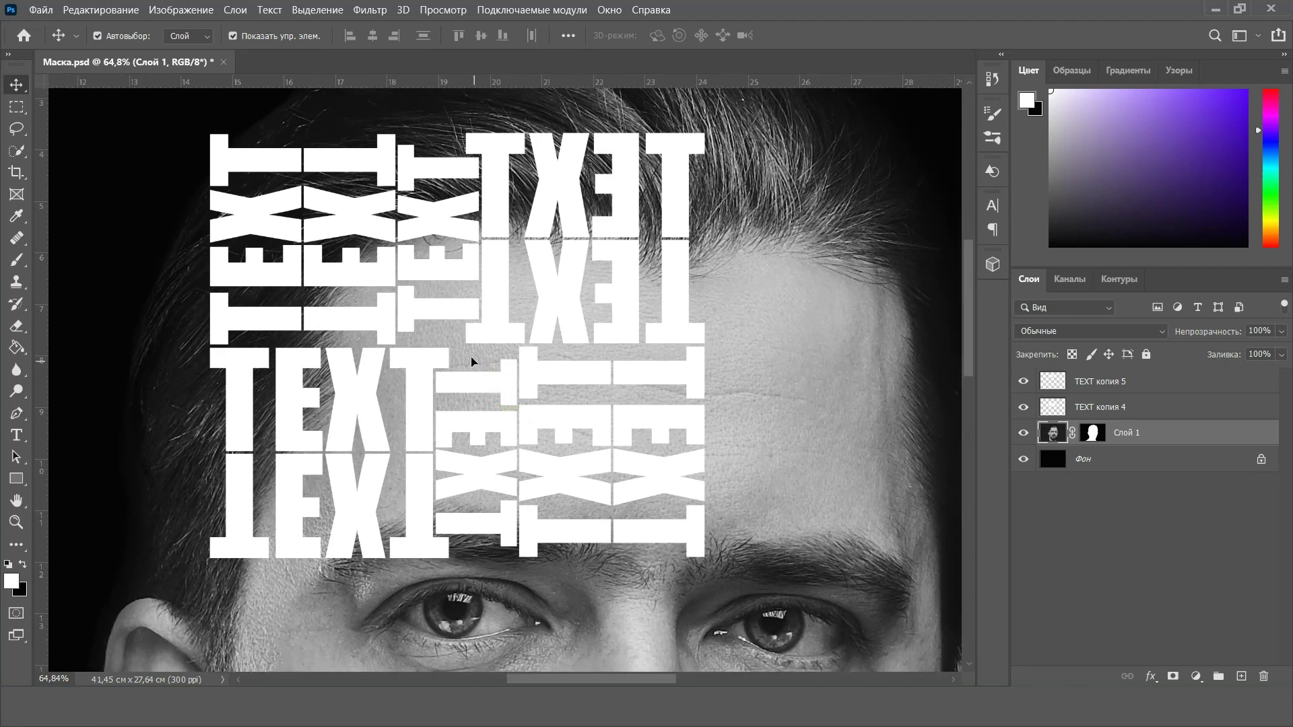
scroll(447, 341, "down", 1, "alt")
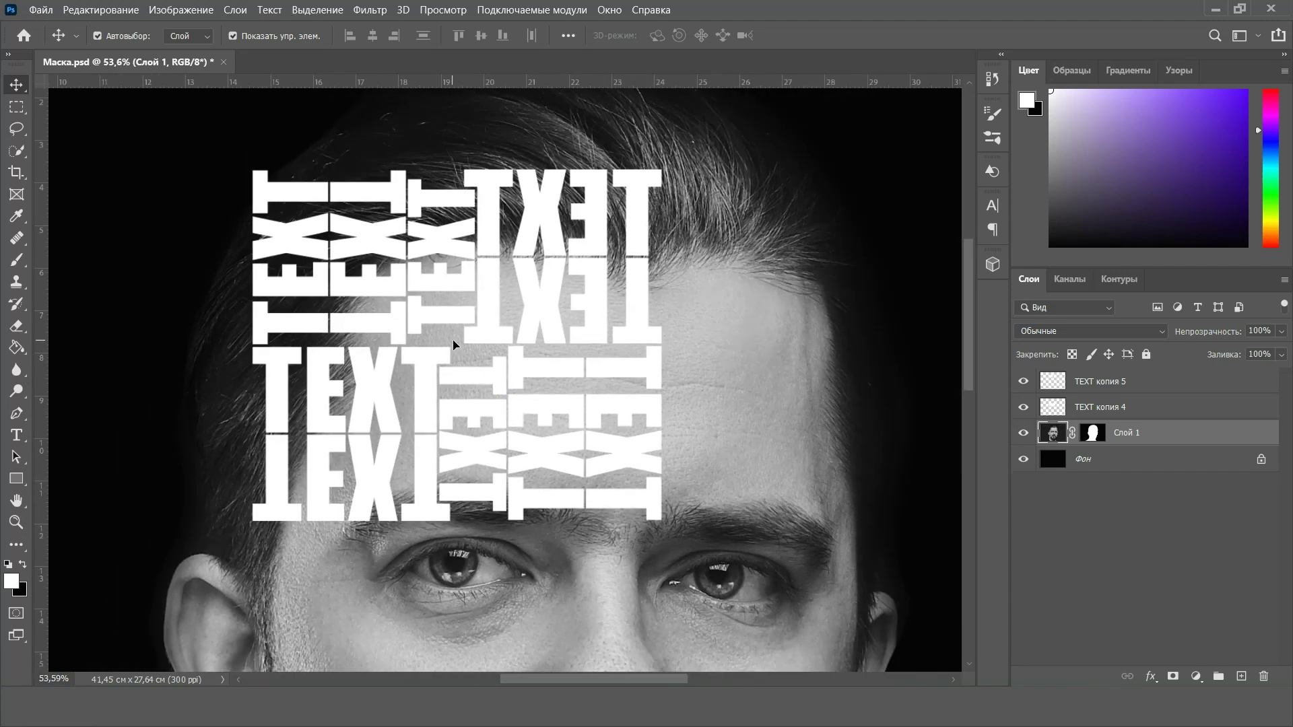
Merge the lower and upper TEXT layers into a single layer
left_click(1103, 406)
left_click(1104, 384, "shift")
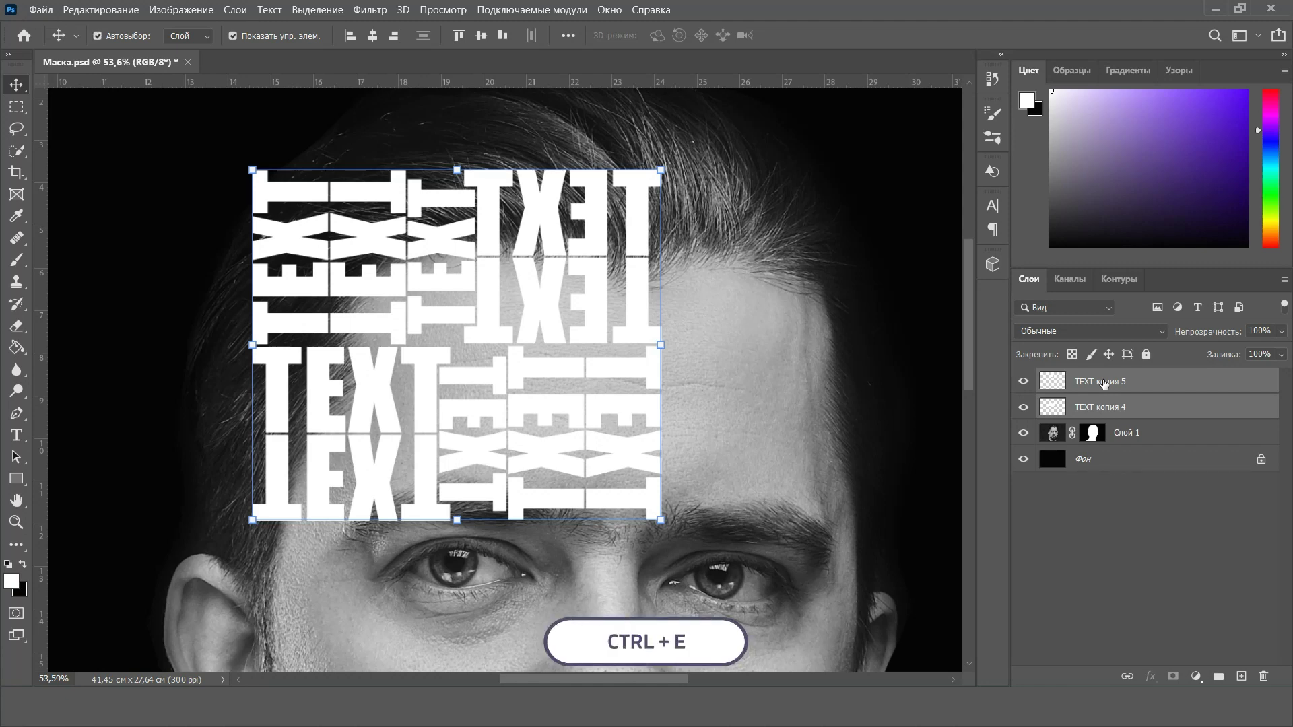
key("ctrl+e")
scroll(357, 301, "down", 1, "alt")
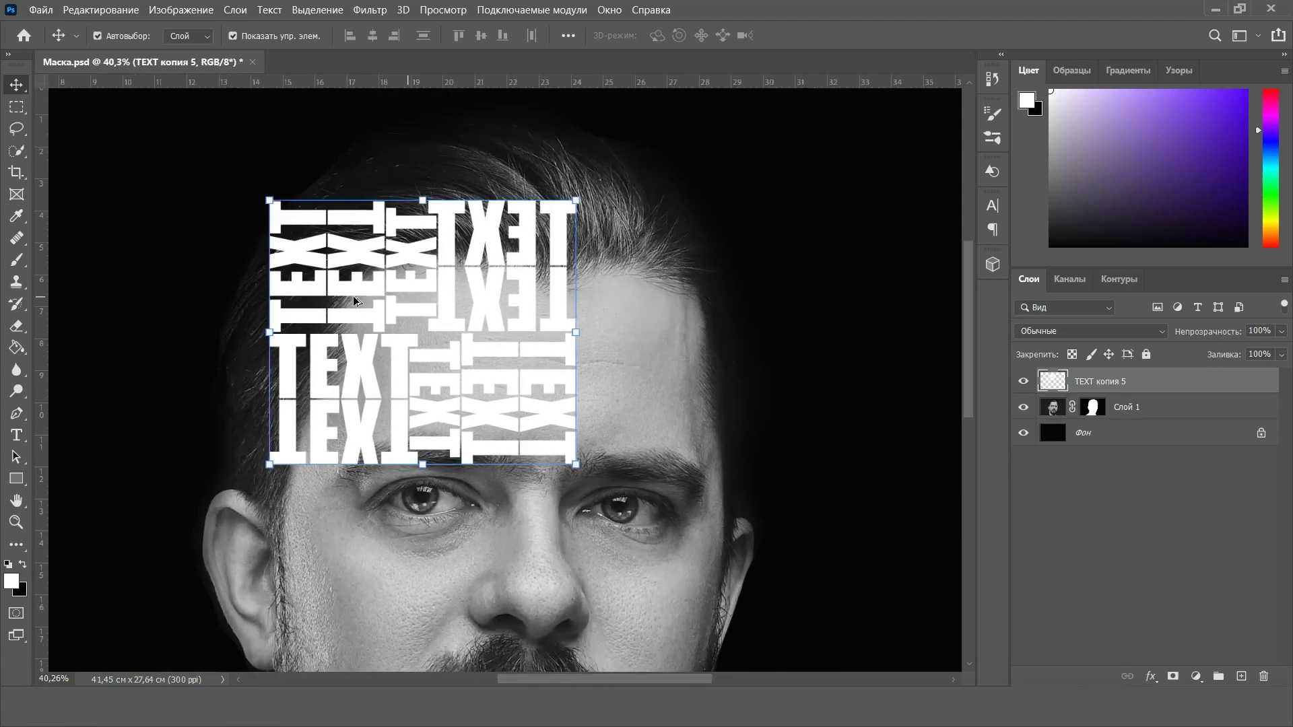
scroll(356, 300, "down", 2, "alt")
Move the merged TEXT block to the canvas's top-left corner and start shrinking it to about half size
key("ctrl+0")
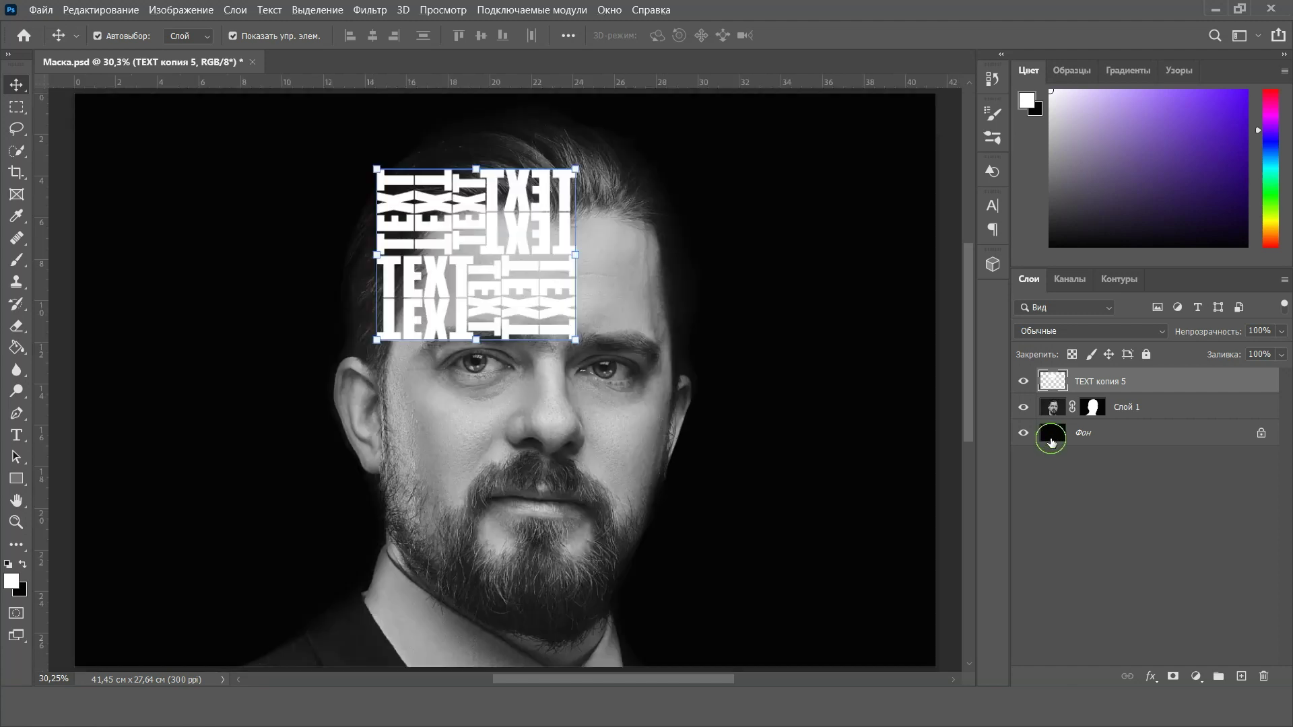
left_click(1051, 434)
left_click(492, 237)
left_click_drag(495, 236, 192, 160)
mouse_move(274, 264)
left_mouse_down()
mouse_move(179, 207)
mouse_move(177, 192)
left_mouse_up()
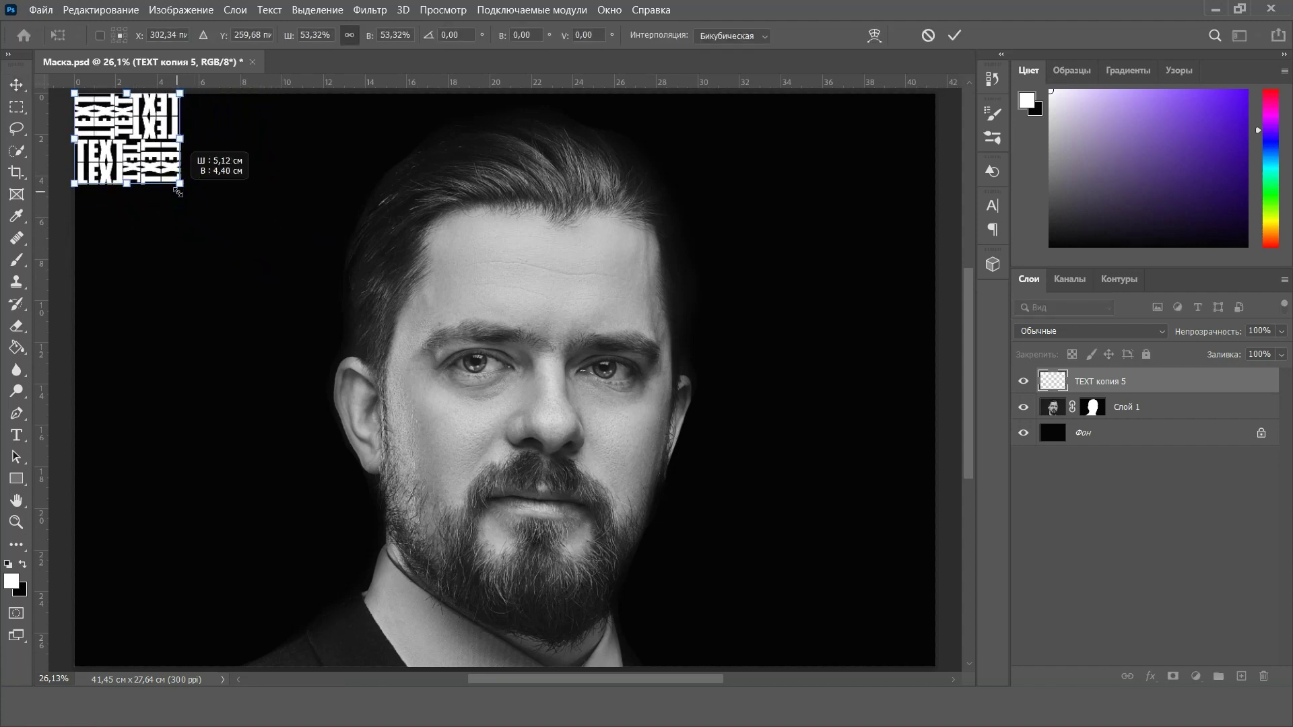
Apply the shrink, then duplicate the small TEXT tile repeatedly in a row to the image's right edge
key("Return")
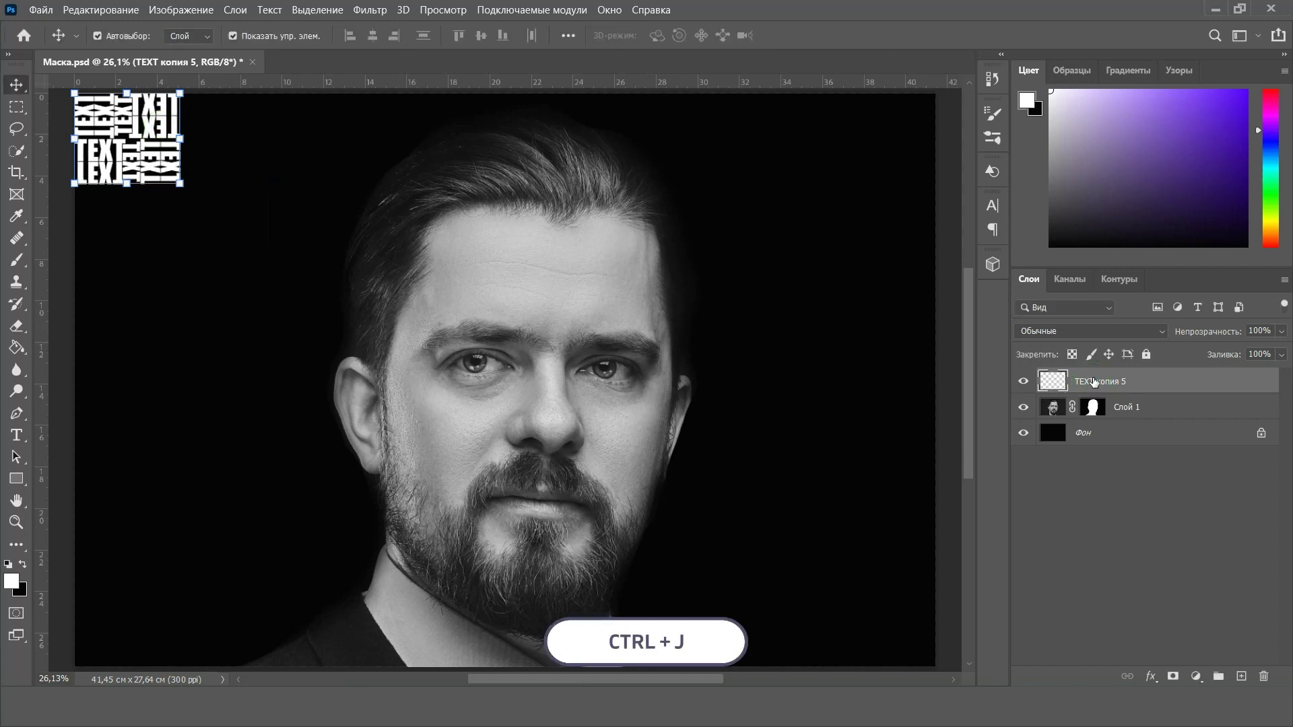
key("ctrl+j")
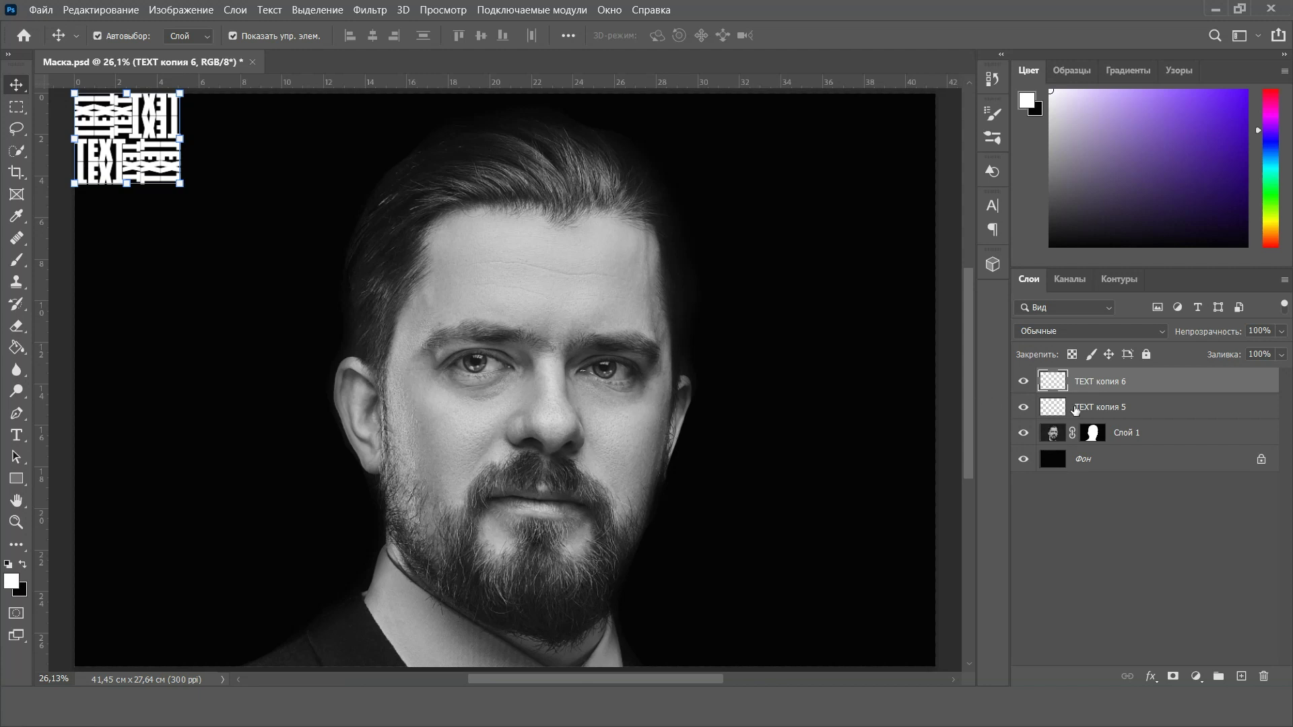
left_click_drag(172, 158, 282, 158)
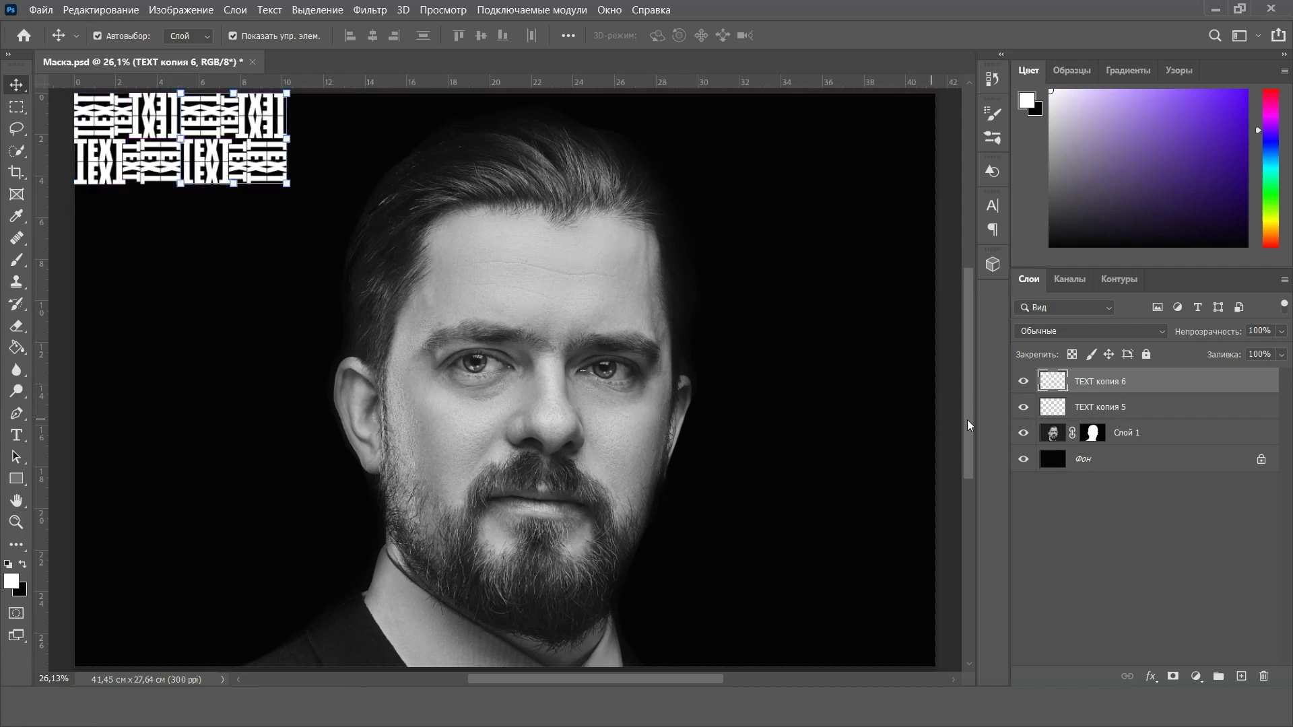
left_click(1094, 407, "ctrl")
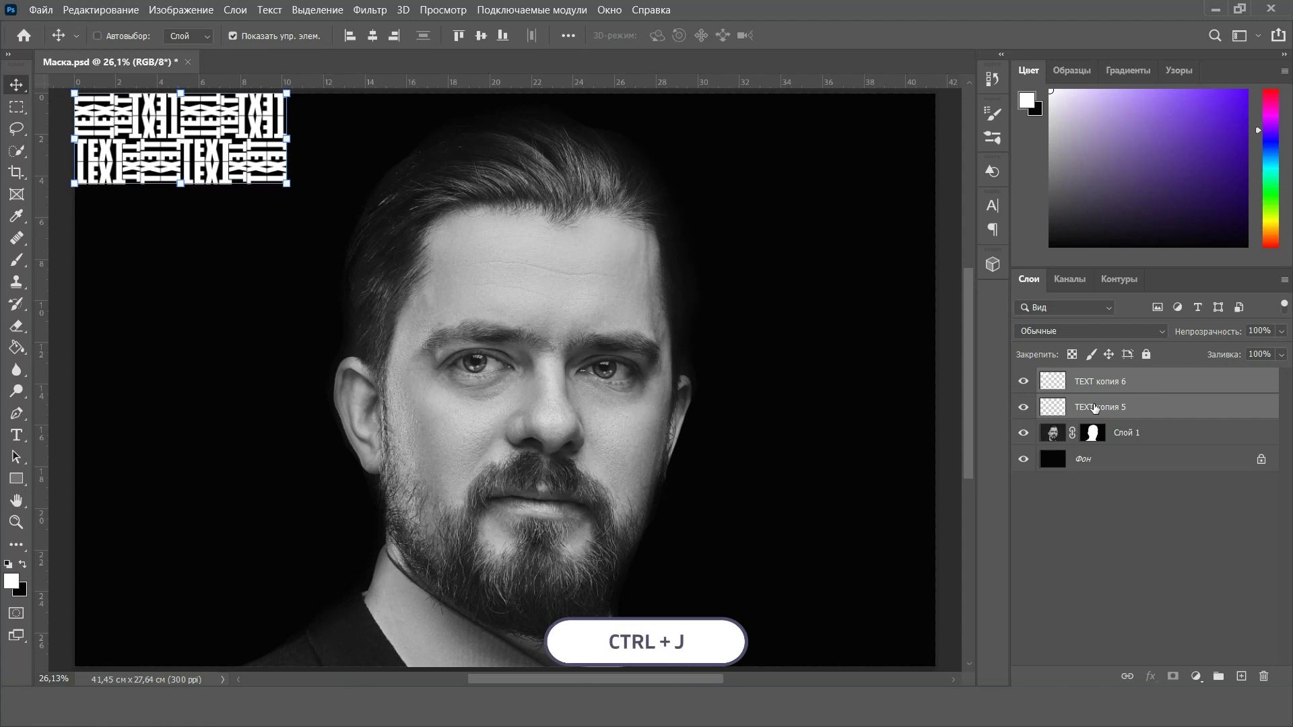
key("ctrl+j")
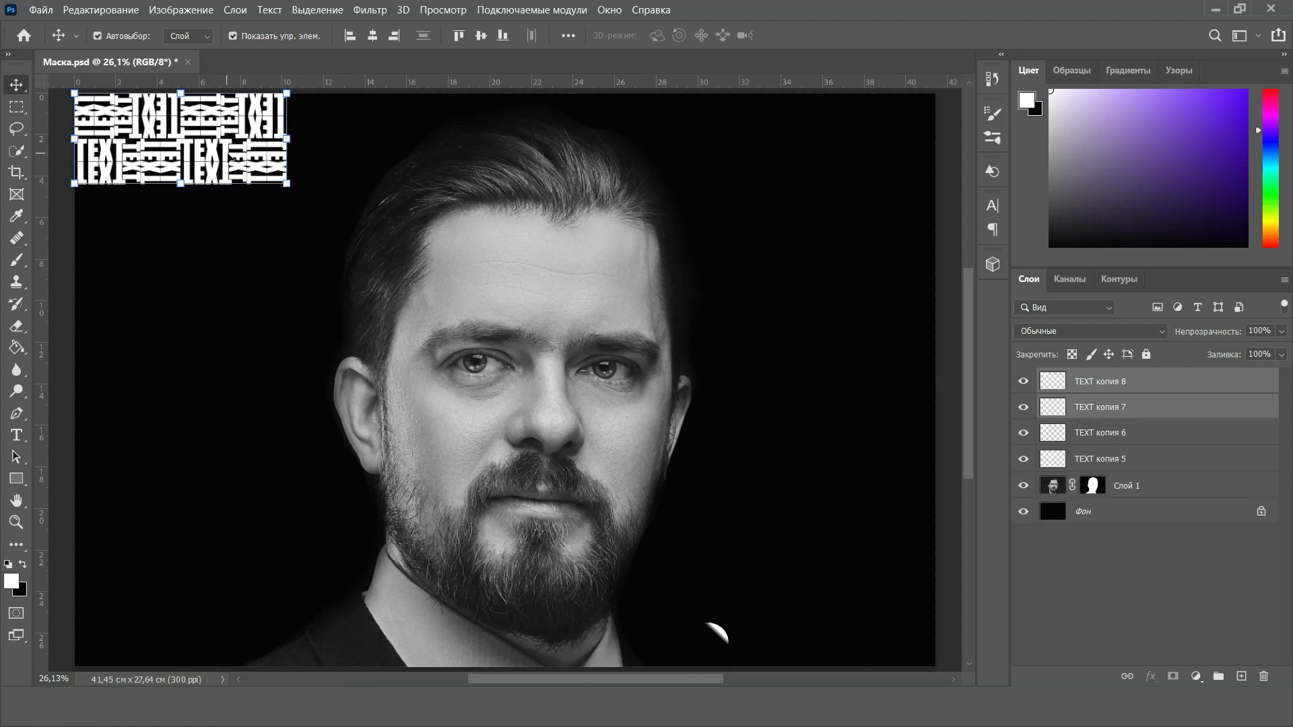
left_click_drag(227, 156, 438, 184)
key("ctrl+j")
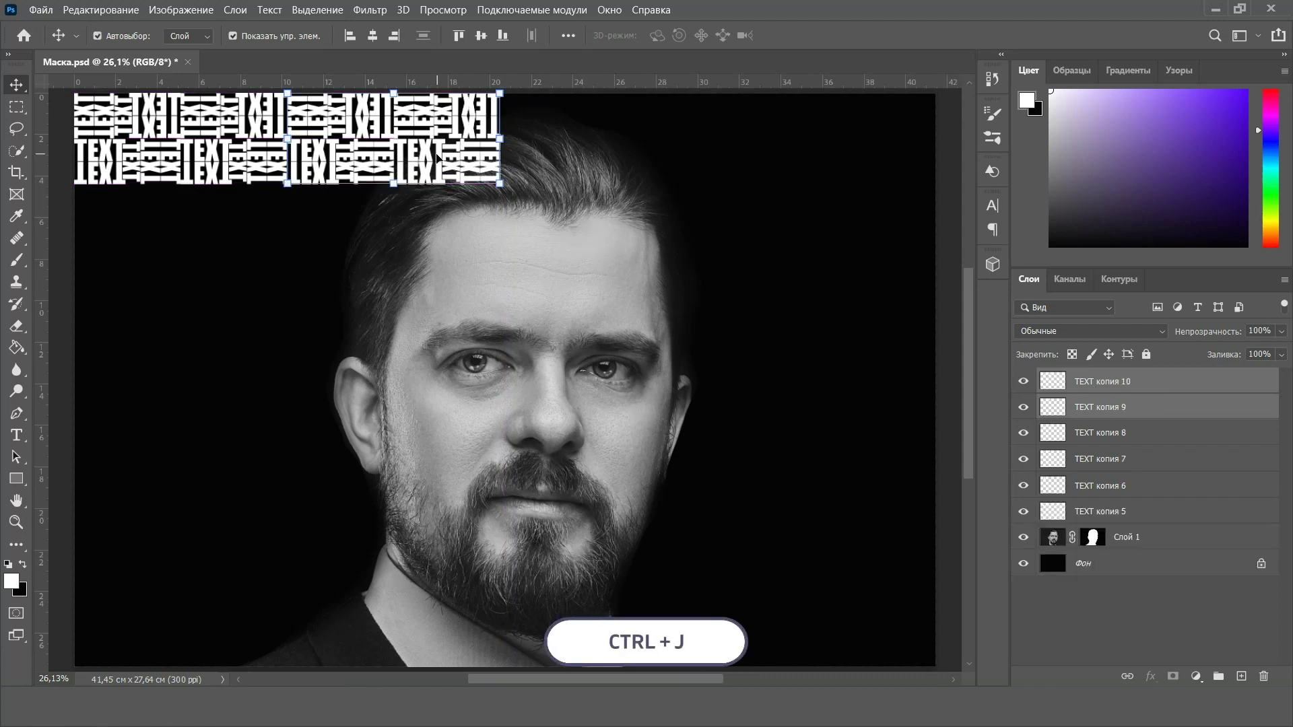
left_click_drag(438, 158, 653, 174)
key("ctrl+j")
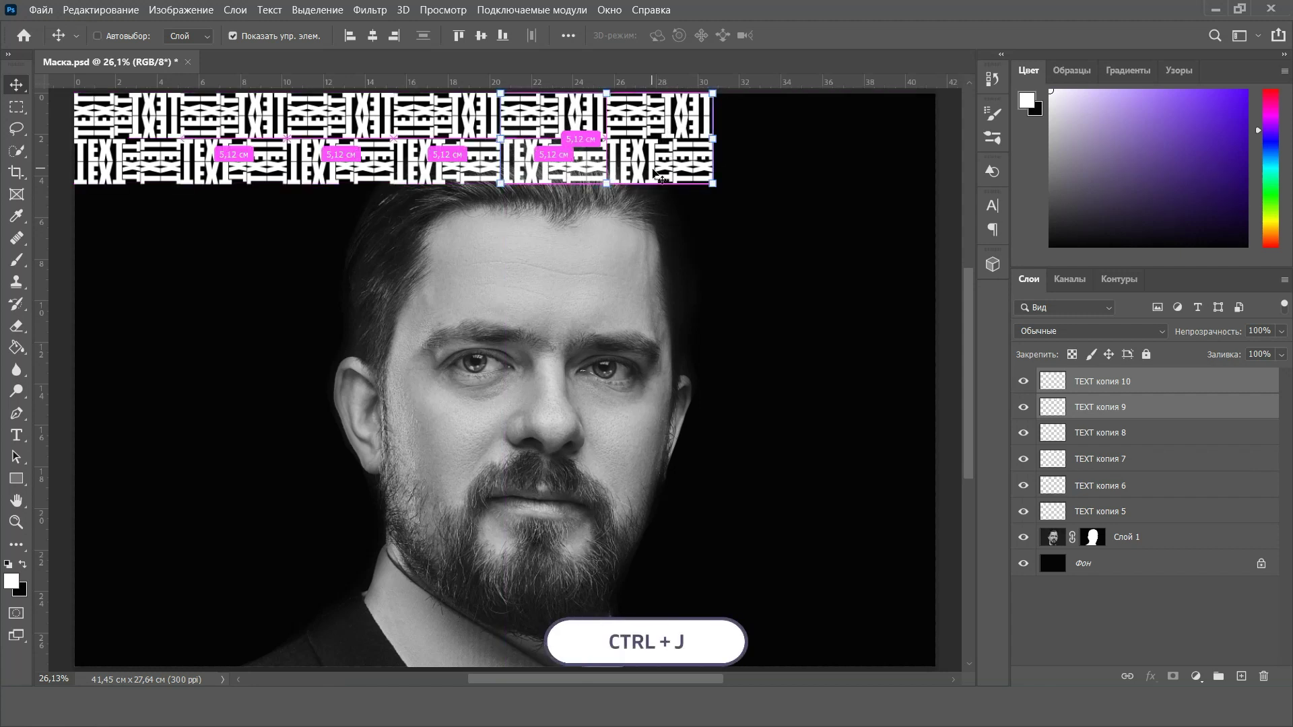
key("ctrl+j")
left_click_drag(653, 159, 870, 159)
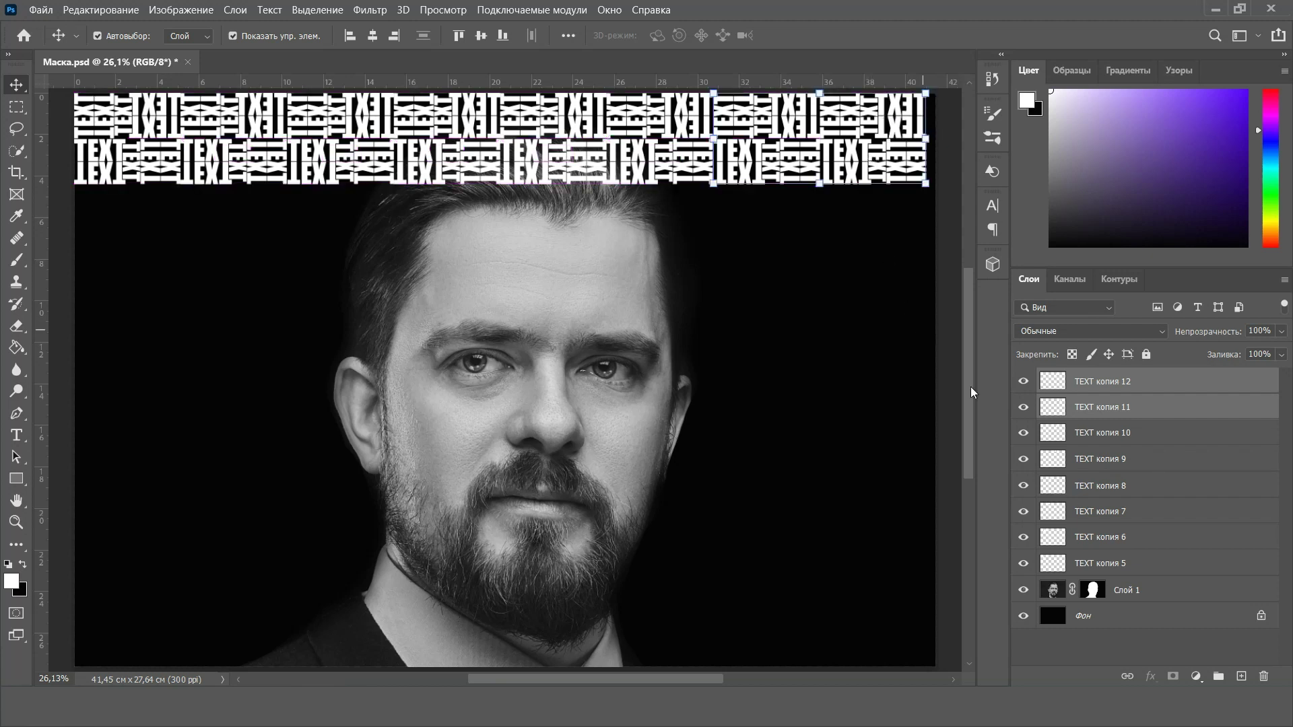
Merge all tile layers into one strip and stretch it to the full image width
left_click(1100, 564)
left_click(1125, 382, "shift")
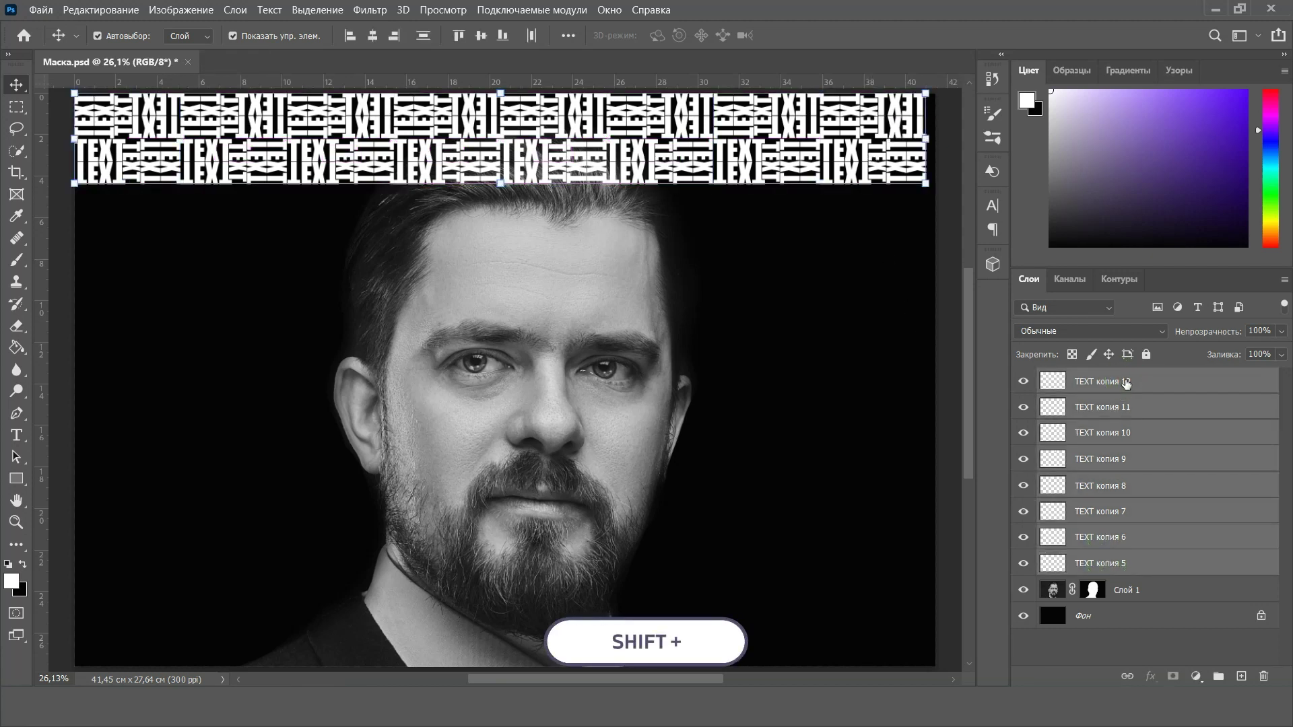
key("ctrl+e")
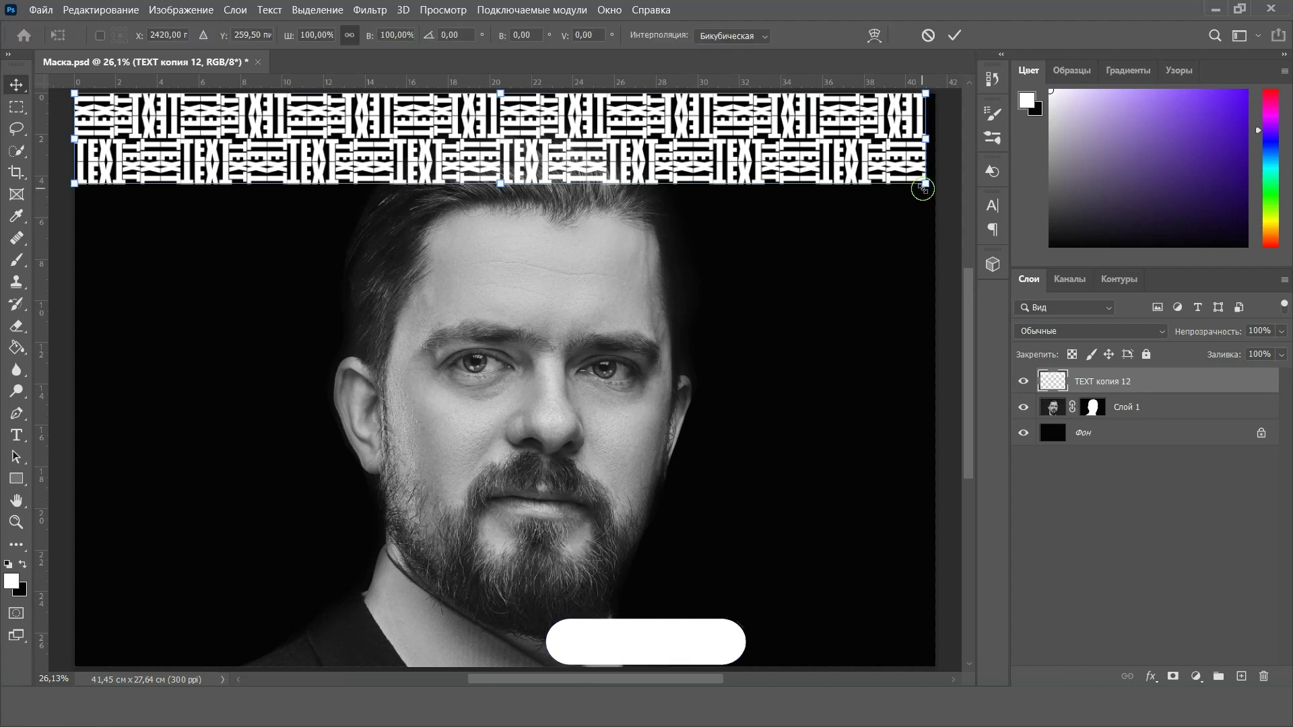
key("ctrl+t")
left_click_drag(922, 189, 937, 187)
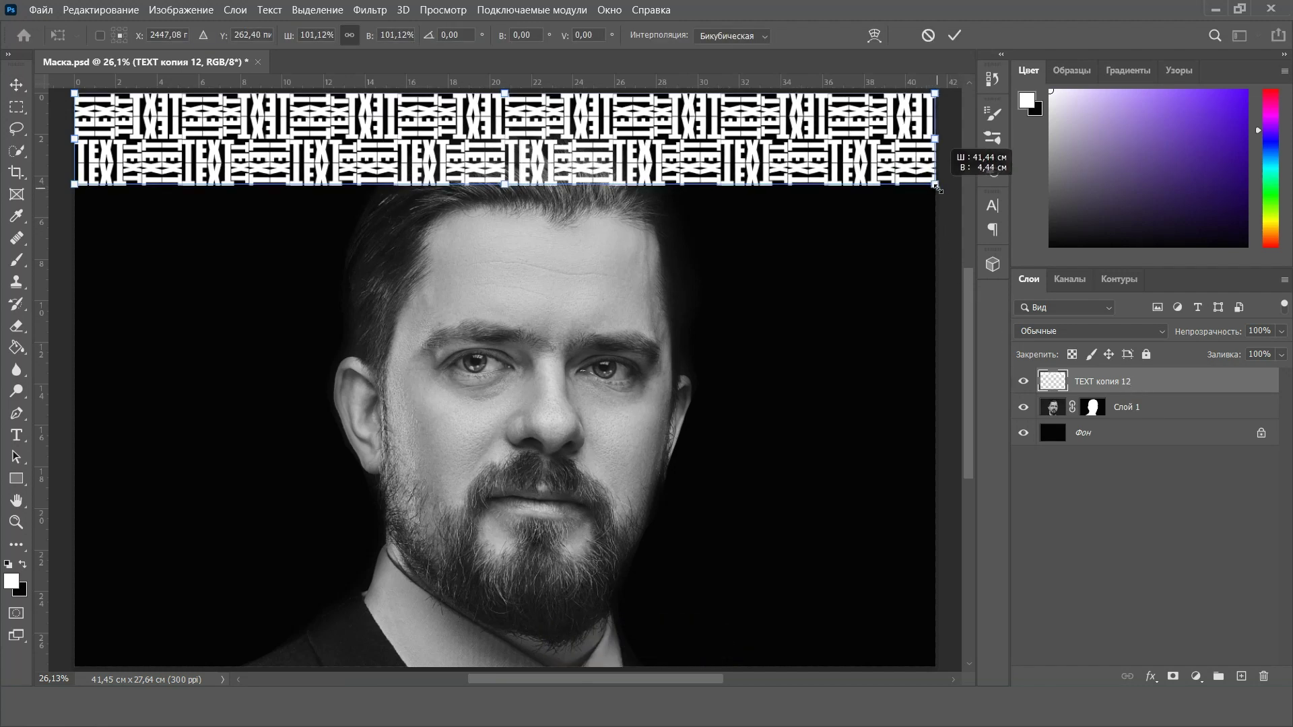
double_click(889, 147)
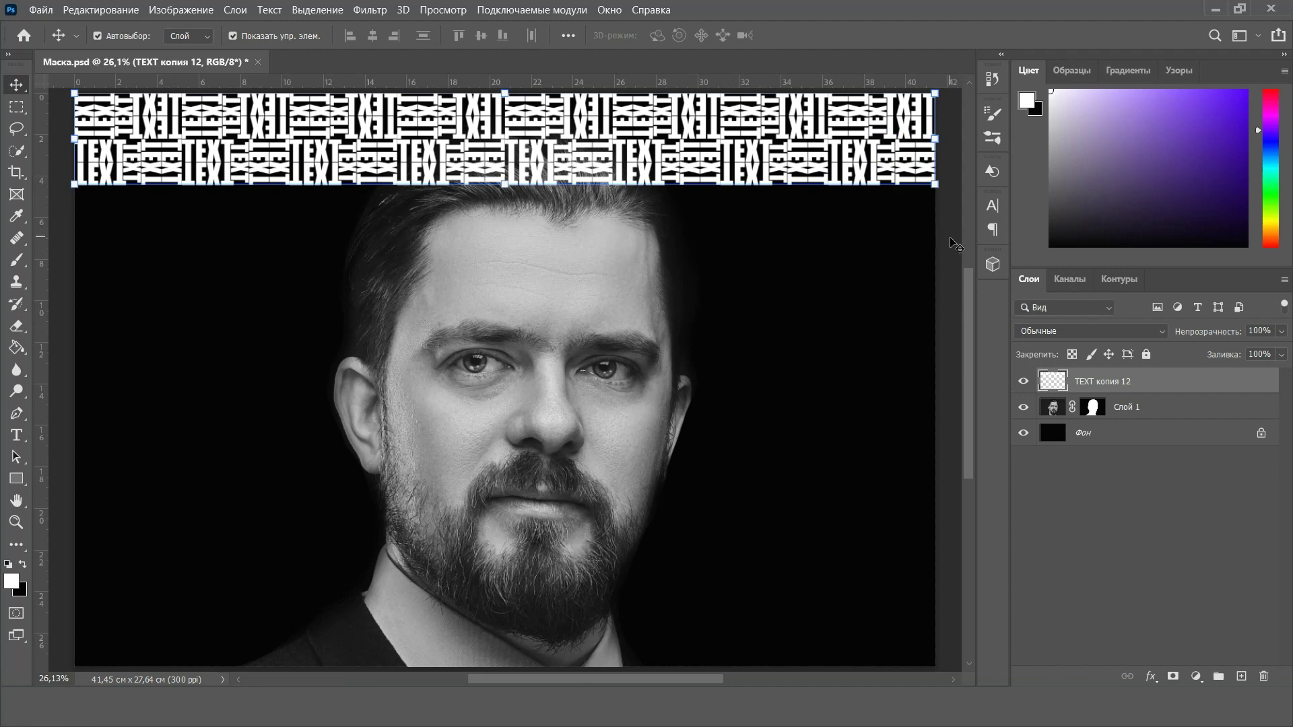
left_click(954, 243)
left_click(1099, 381)
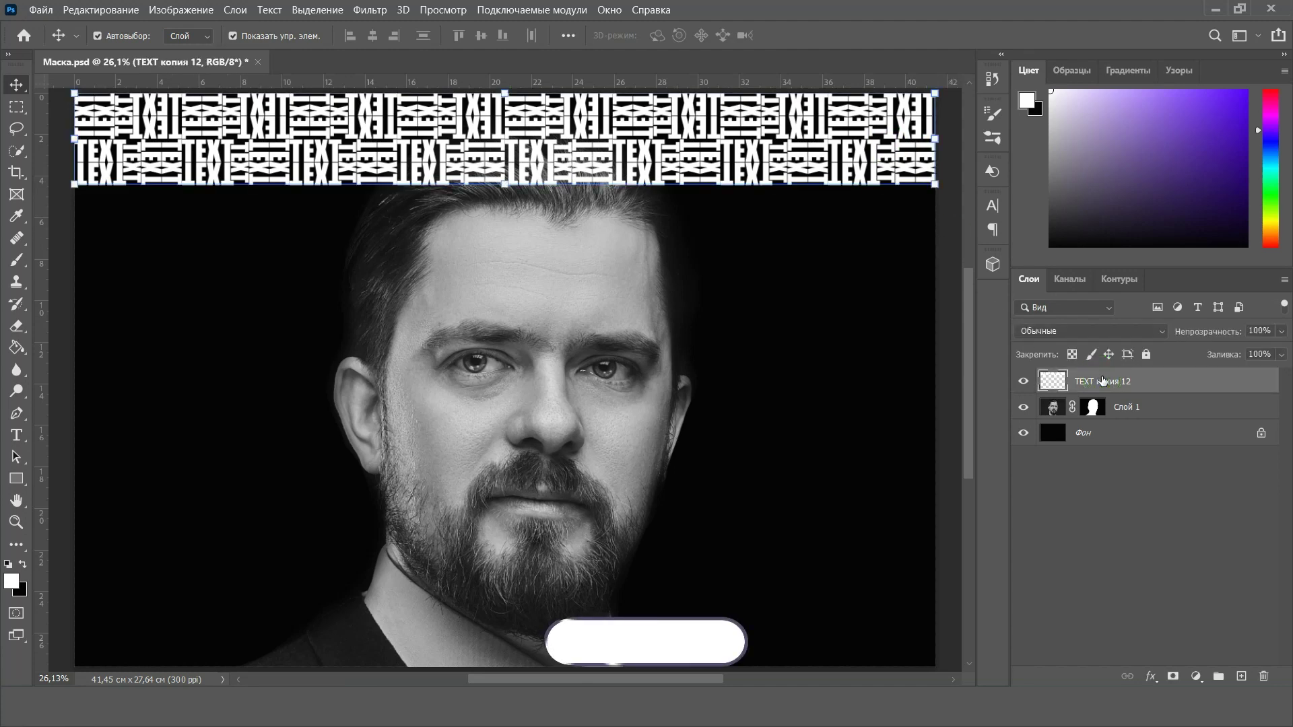
Duplicate the TEXT strip down to the canvas bottom and merge bands TEXT копия 12–18 into one layer
key("ctrl+j")
left_click_drag(535, 155, 535, 248)
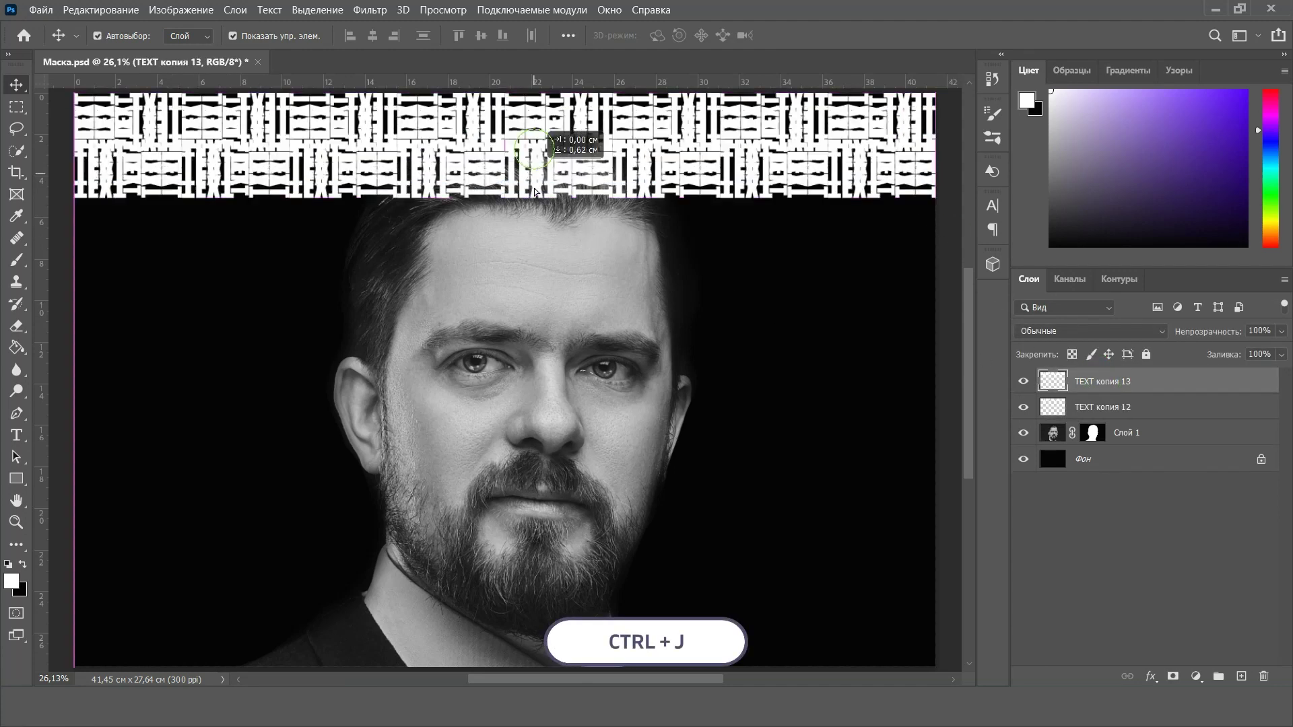
left_click(1104, 406, "shift")
key("ctrl+j")
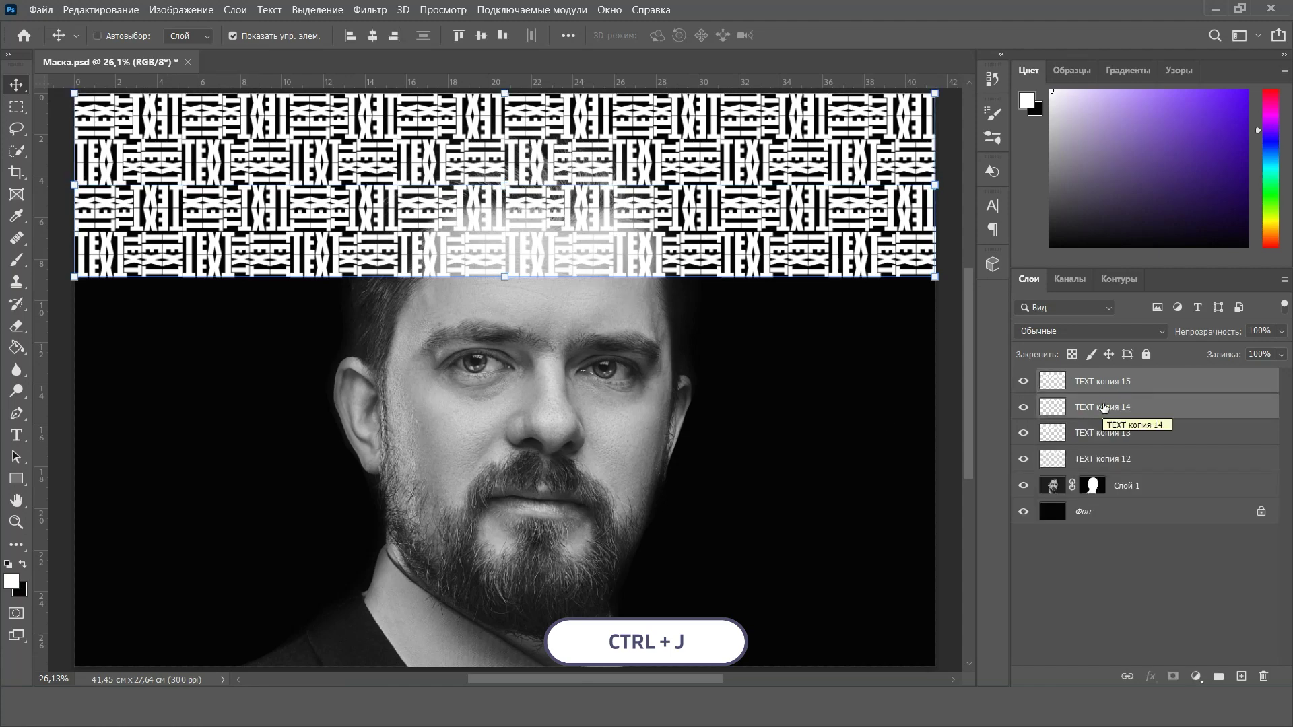
left_click_drag(581, 219, 577, 589)
key("ctrl+j")
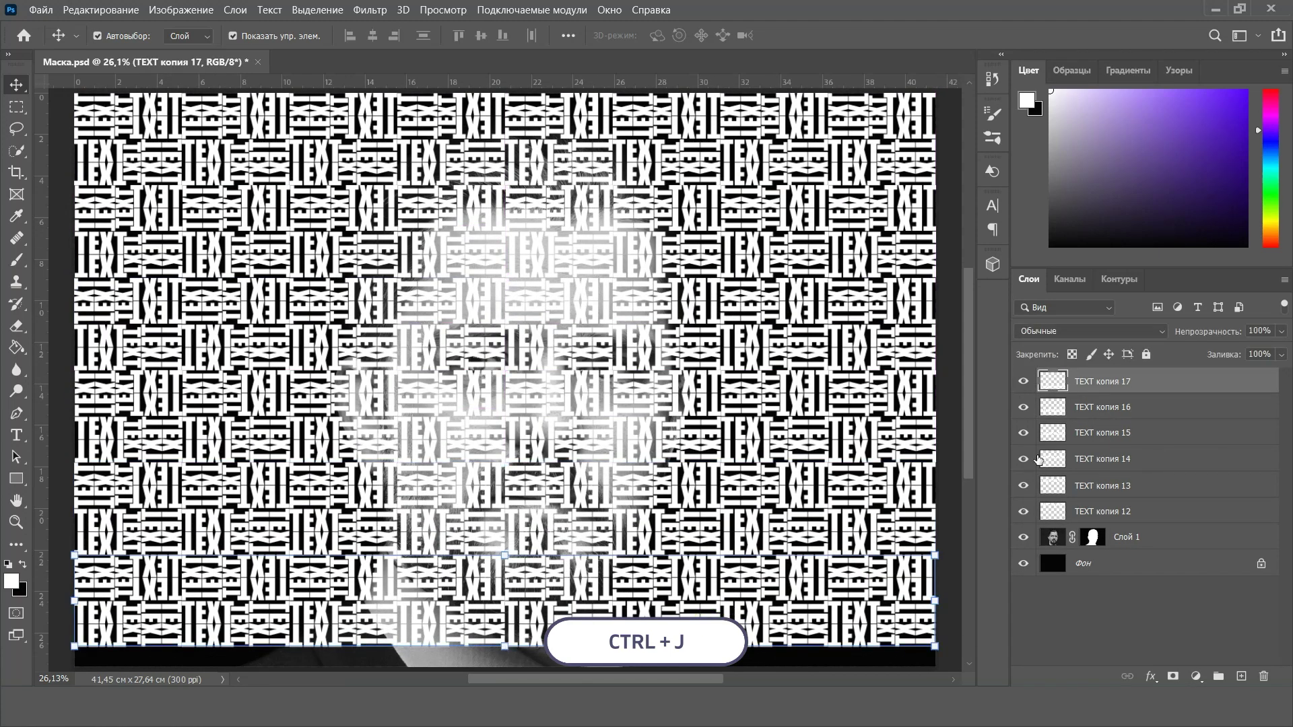
key("ctrl+j")
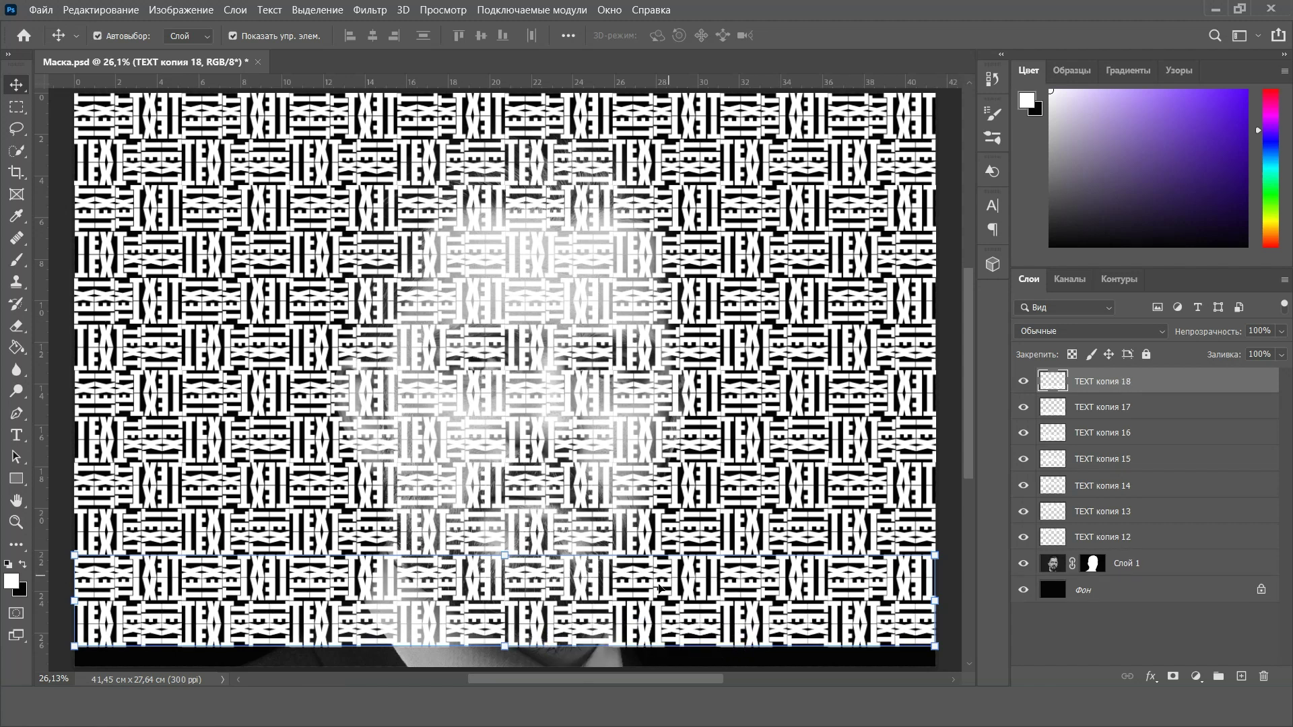
left_click_drag(606, 564, 610, 651)
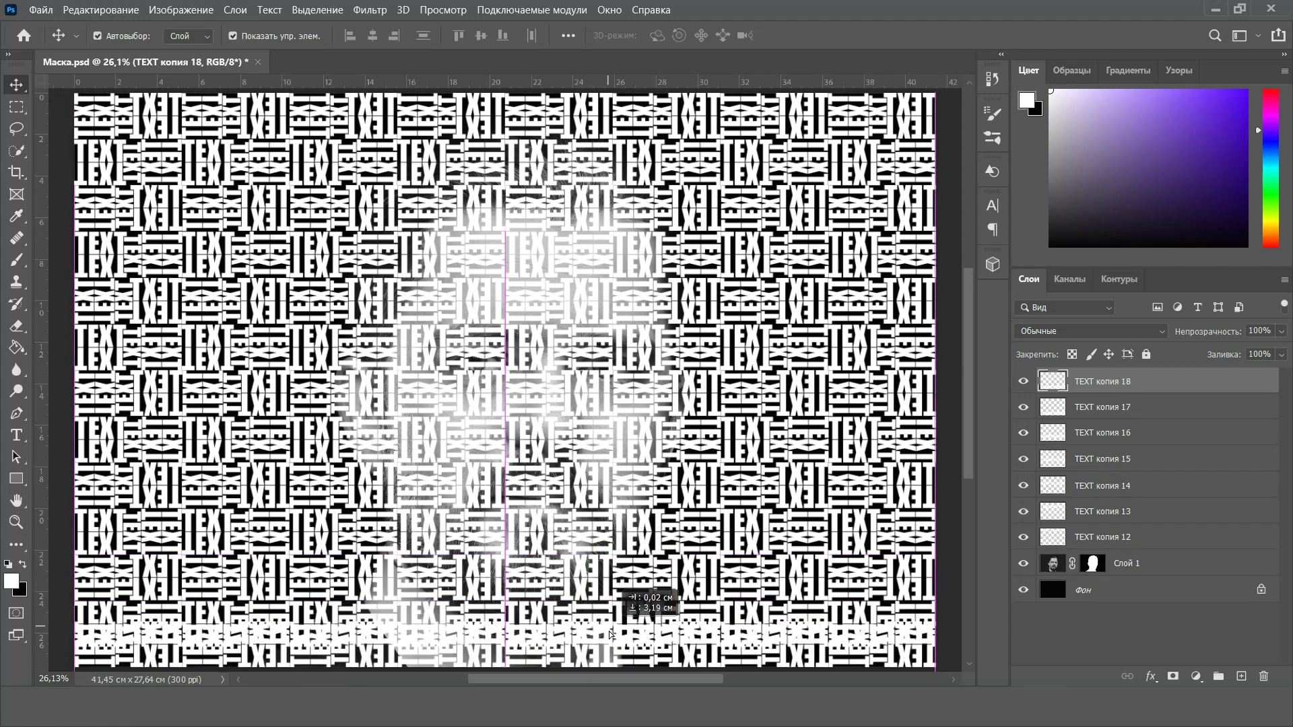
key("shift")
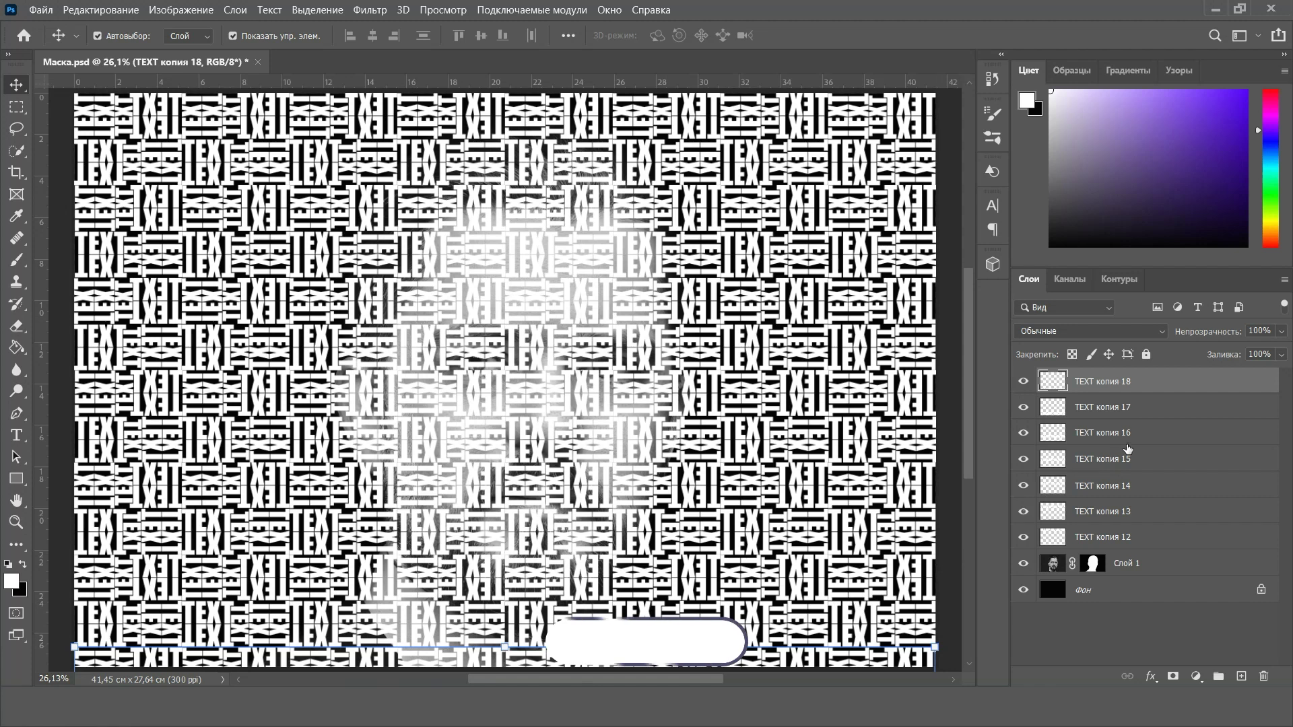
left_click(1135, 539, "shift")
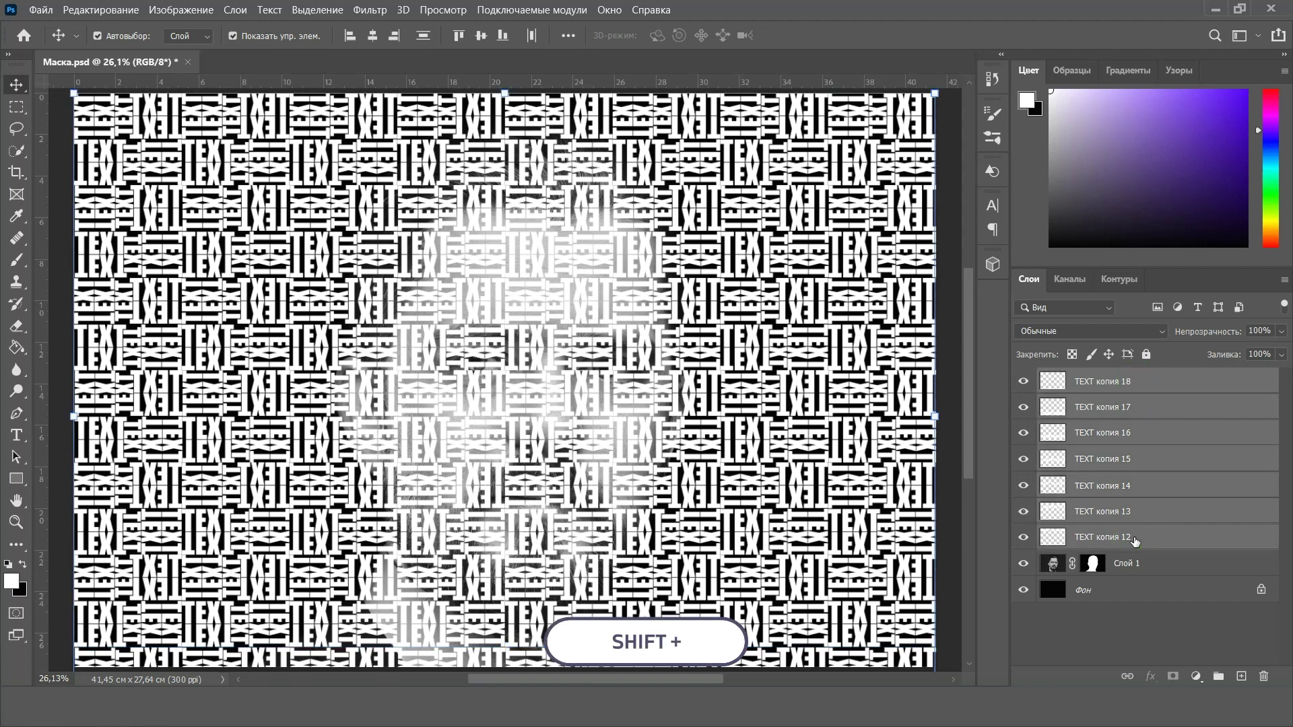
key("ctrl+e")
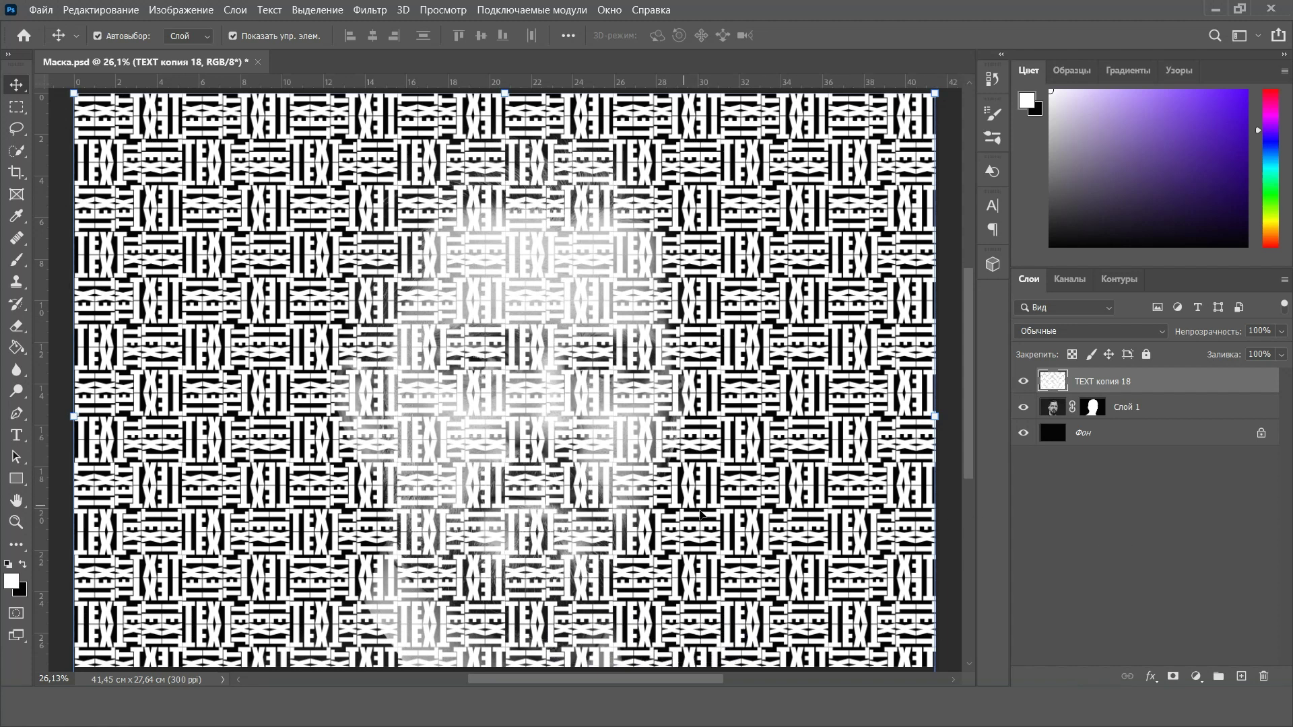
Convert the pattern layer to a Smart Object, duplicate it, and hide TEXT копия 18
right_click(1157, 383)
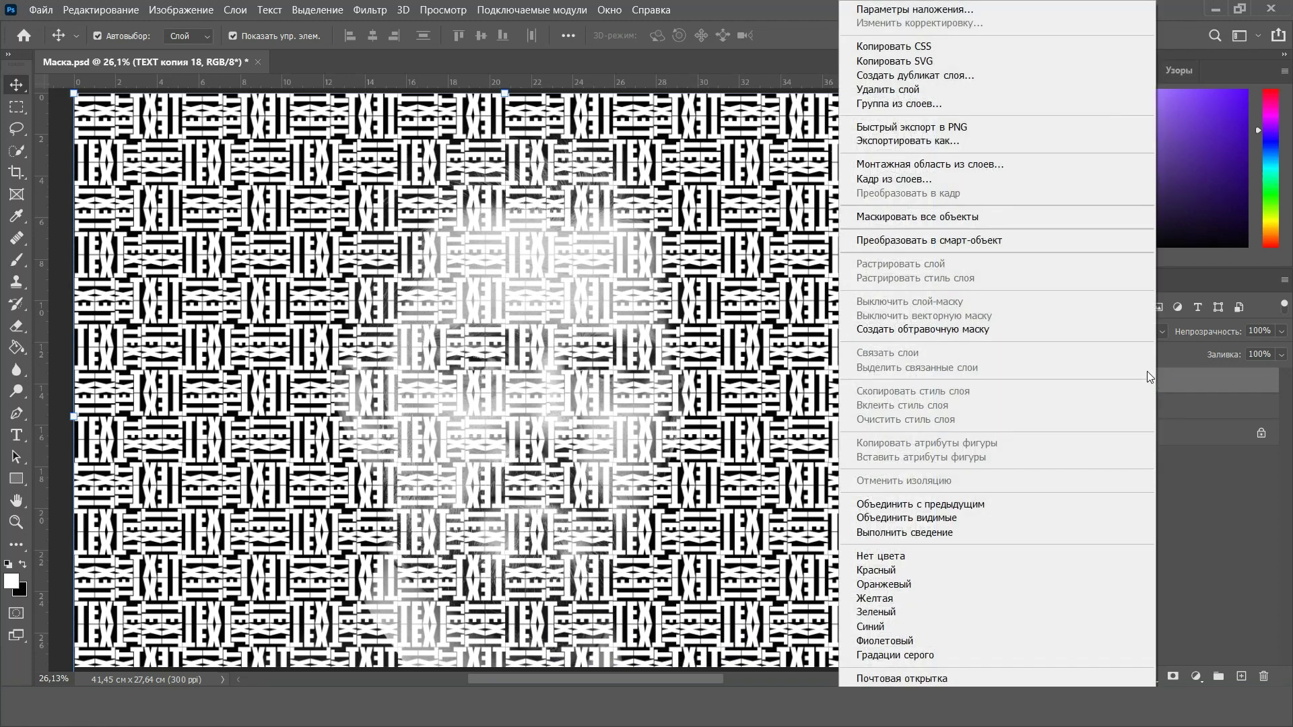
left_click(1015, 239)
key("ctrl+j")
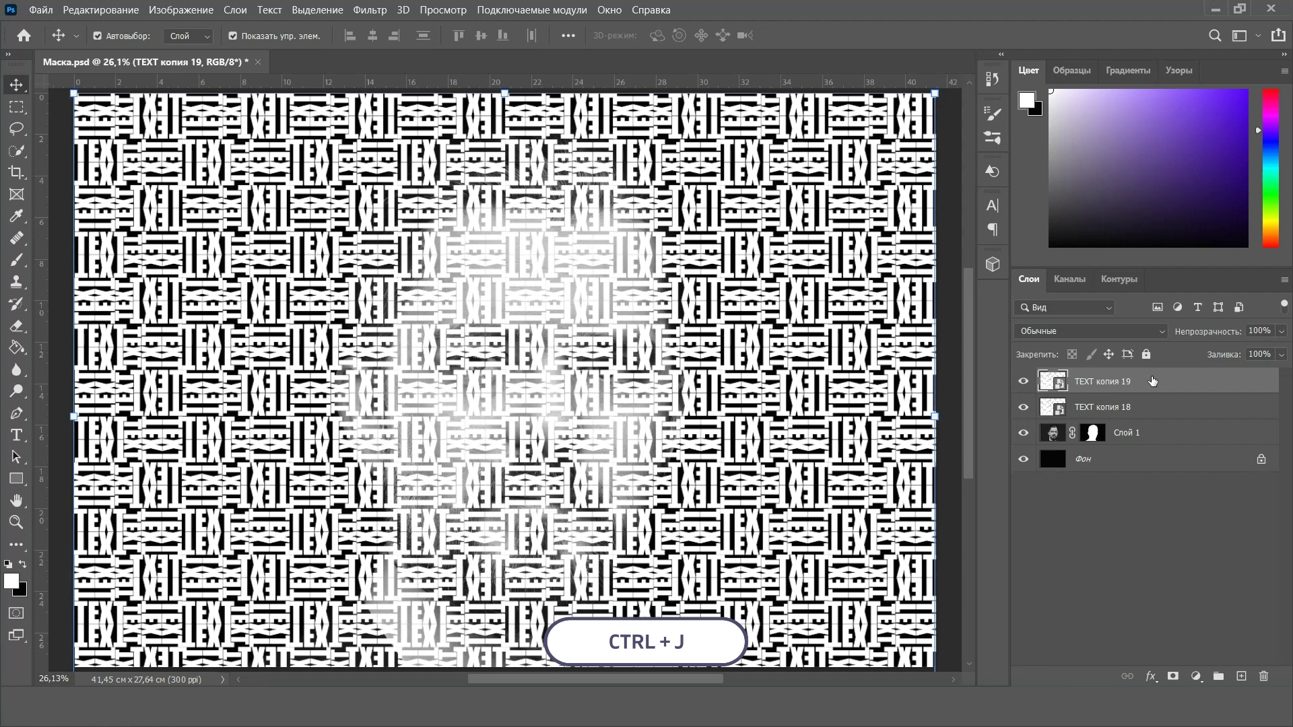
left_click(1030, 406)
Add a Drop Shadow layer style to the pattern copy
left_click(1149, 675)
left_click(1157, 664)
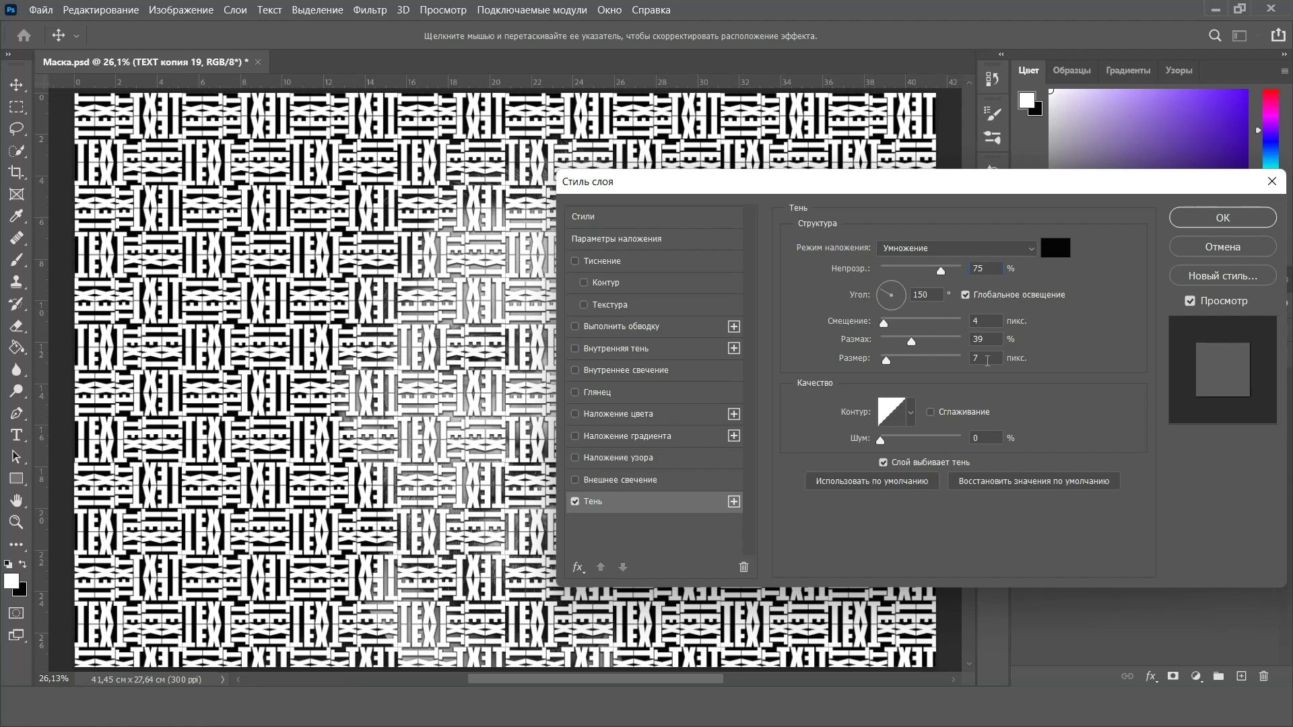
left_click(1196, 224)
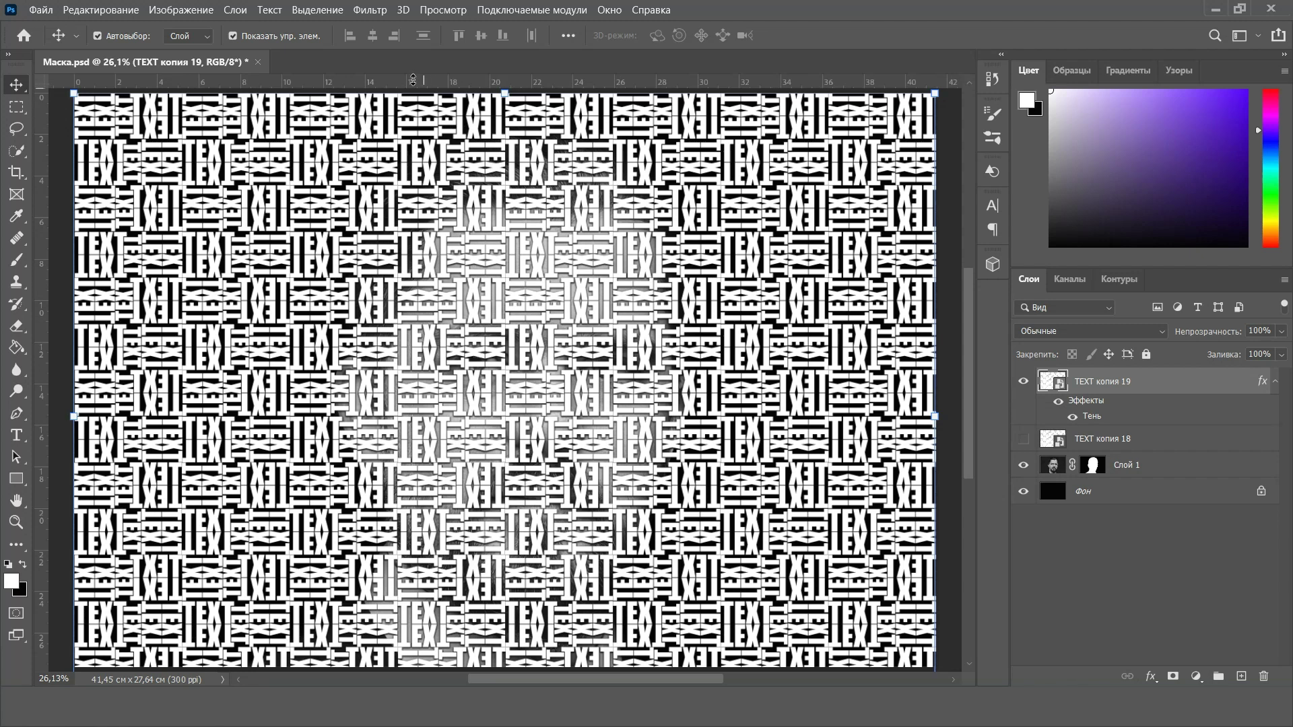
left_click(377, 14)
mouse_move(425, 243)
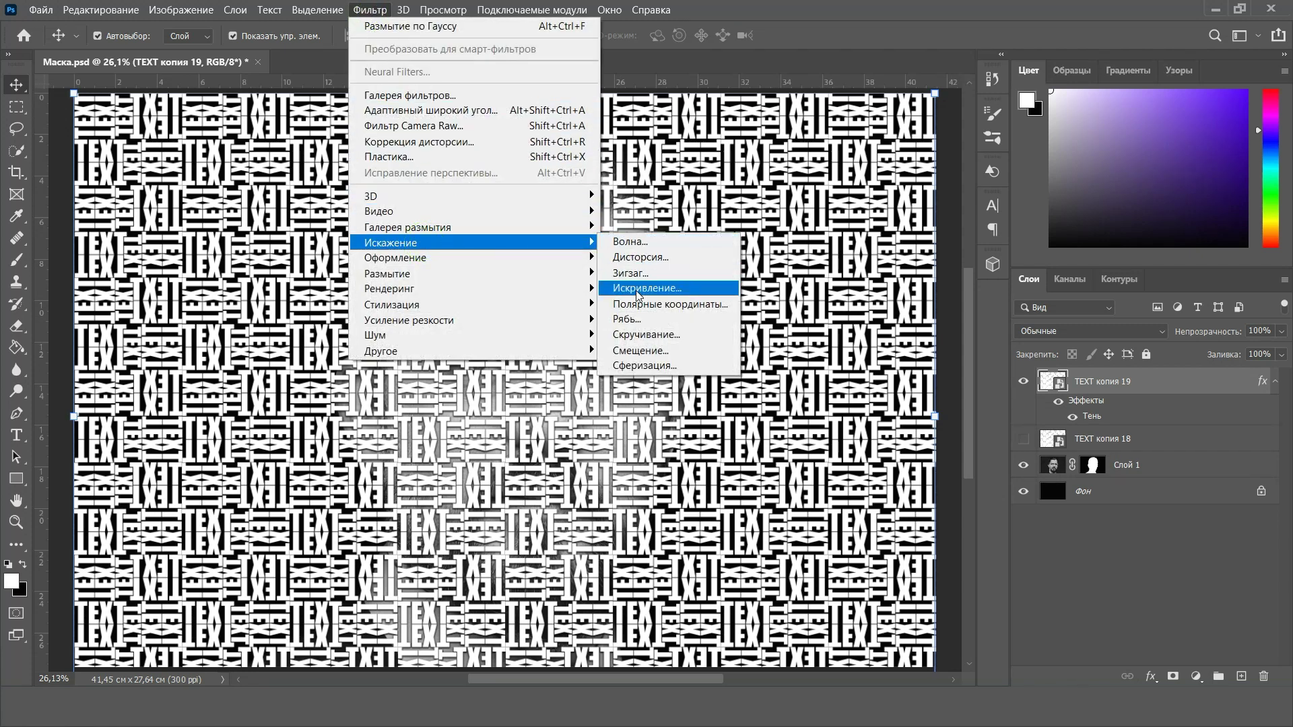
Apply Displace with scale 20 using Маска.psd as the displacement map
left_click(650, 350)
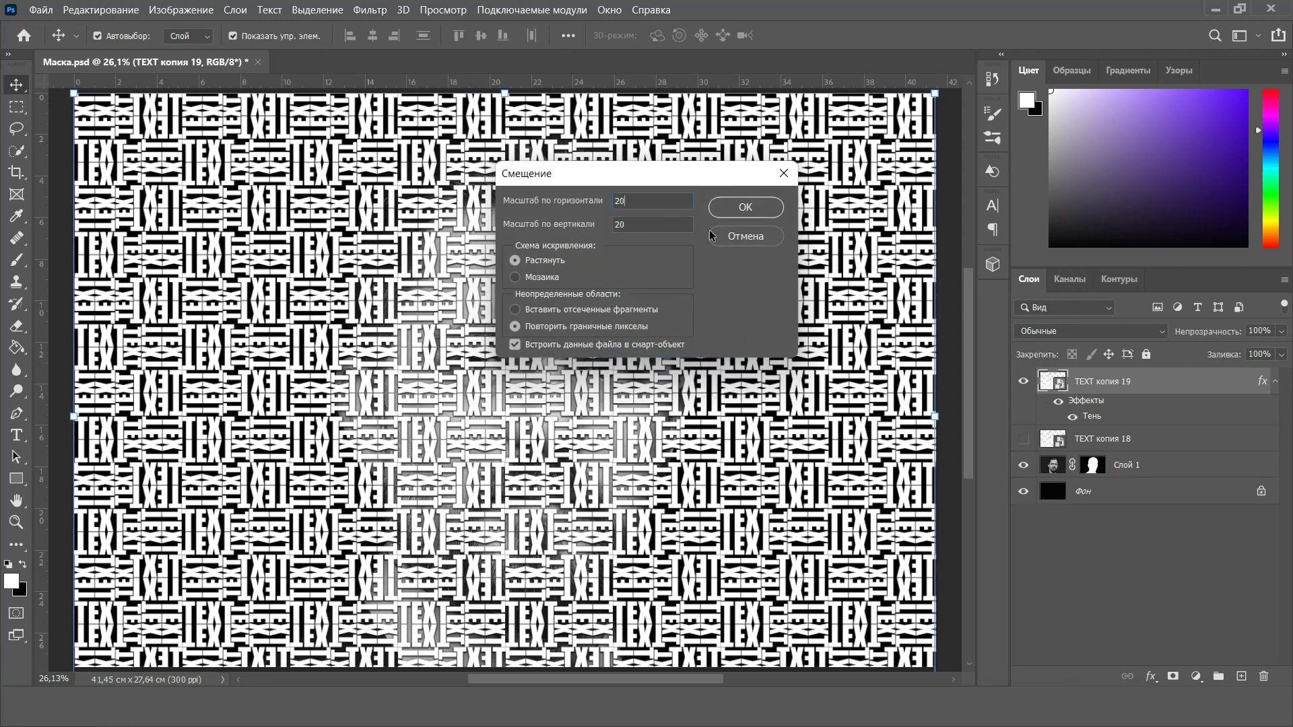
left_click(741, 212)
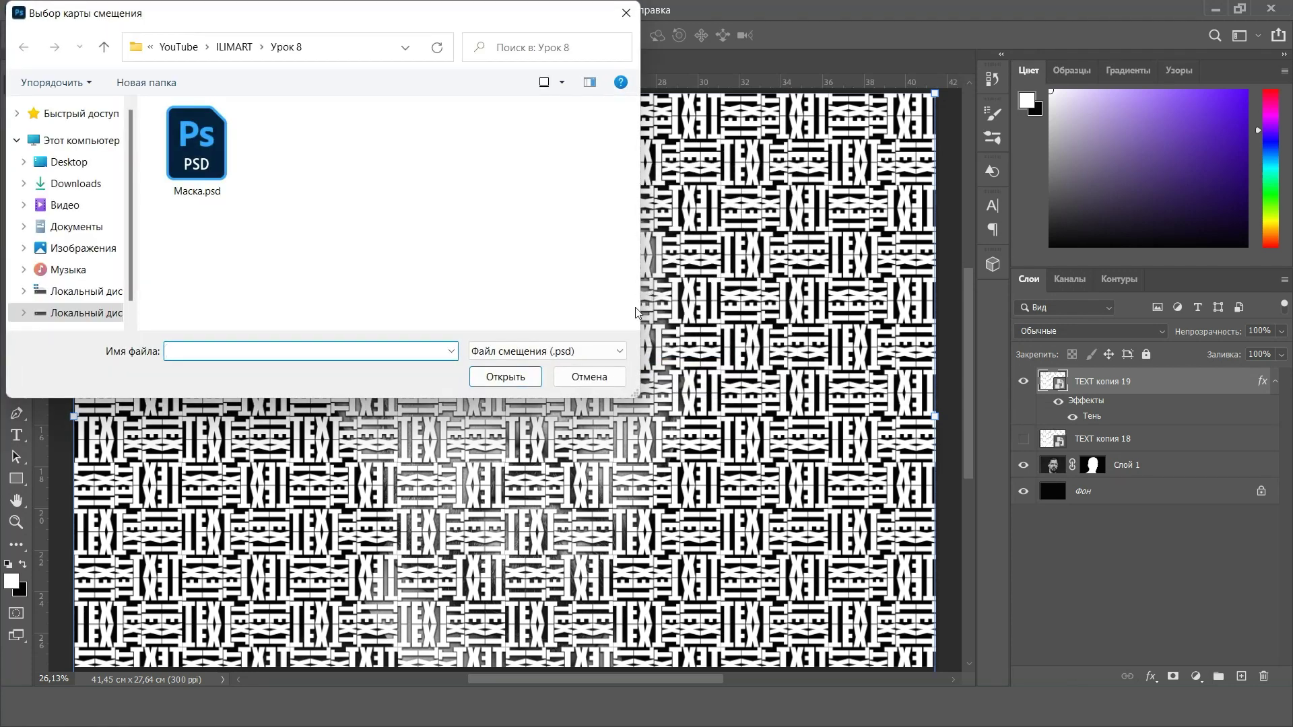
double_click(196, 143)
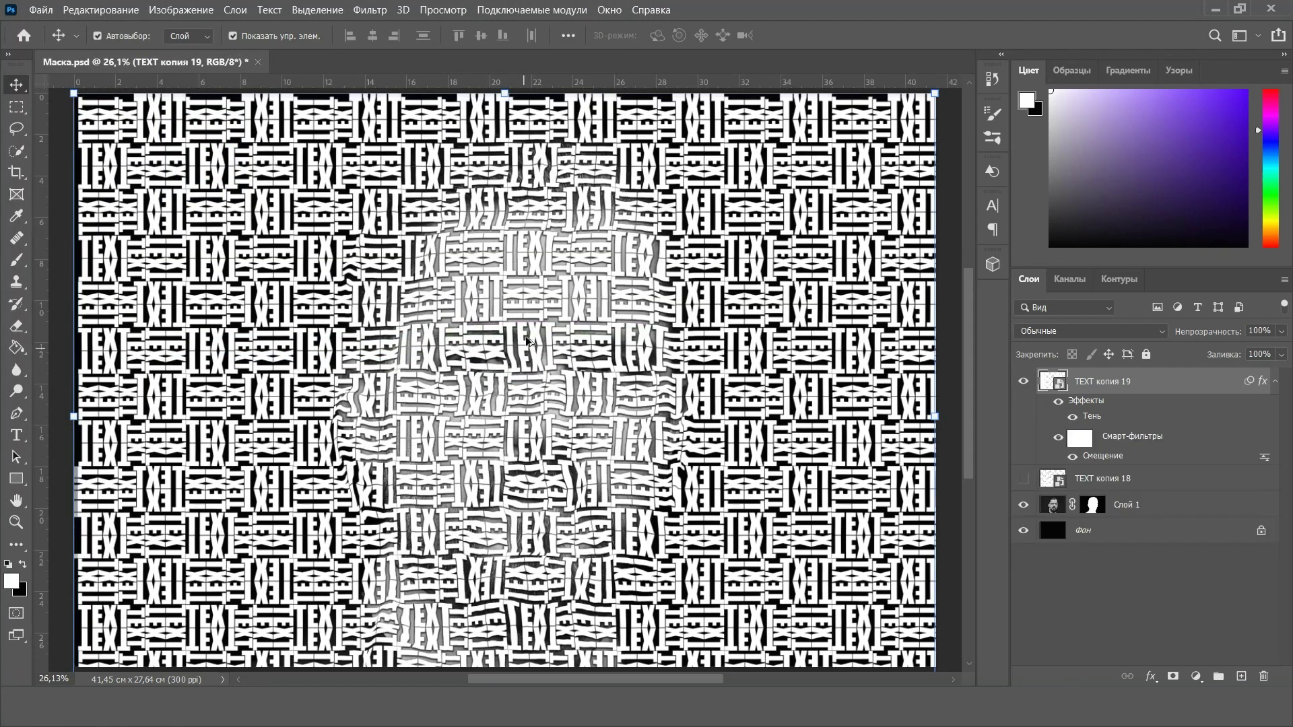
scroll(527, 309, "up", 2)
scroll(528, 309, "up", 2)
scroll(528, 310, "up", 2)
Inspect the warped pattern, fit the document in view, and hide the warped TEXT layer
left_click_drag(553, 286, 600, 225)
left_click_drag(615, 131, 567, 216)
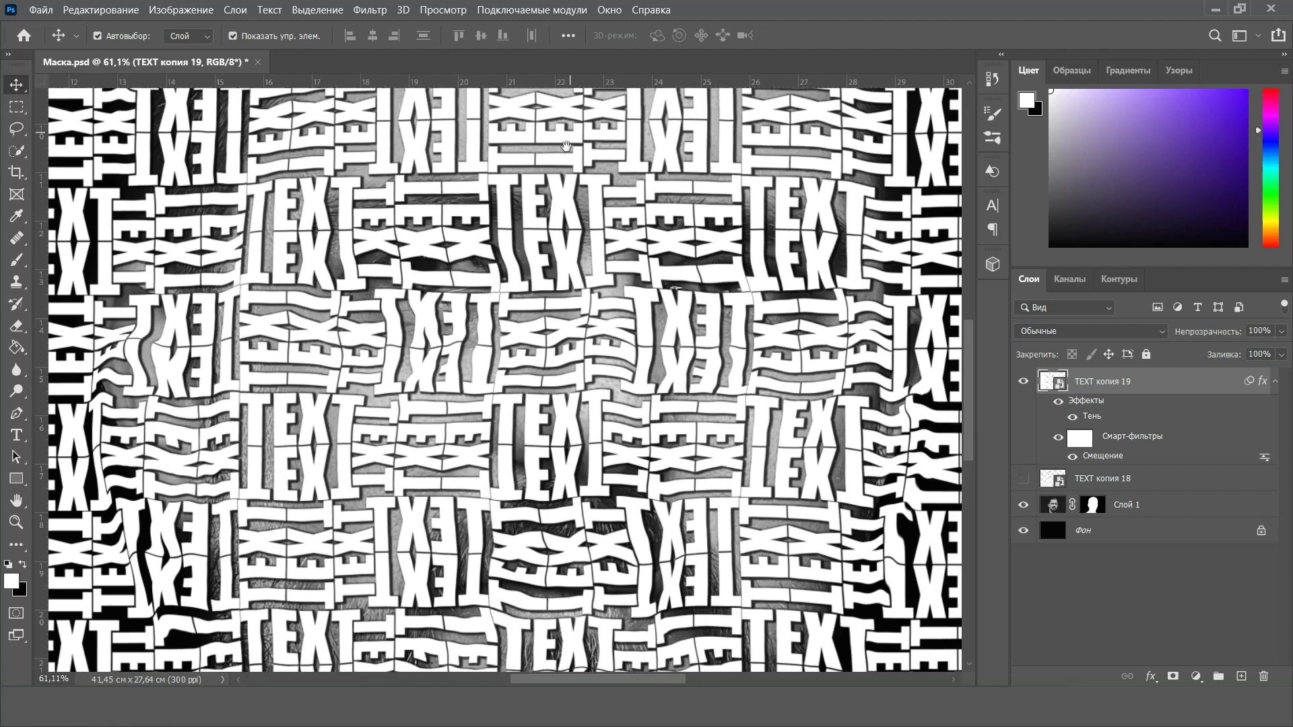
left_click(1078, 530)
key("ctrl+0")
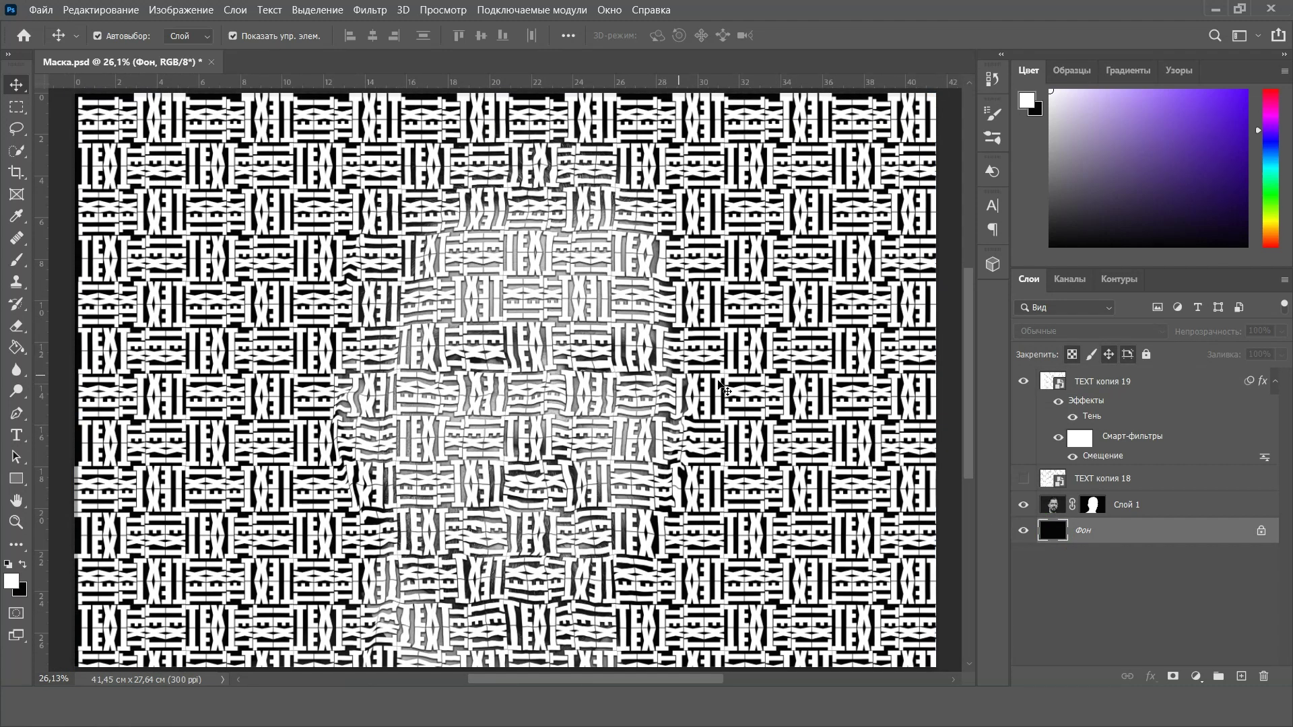
left_click(1023, 382)
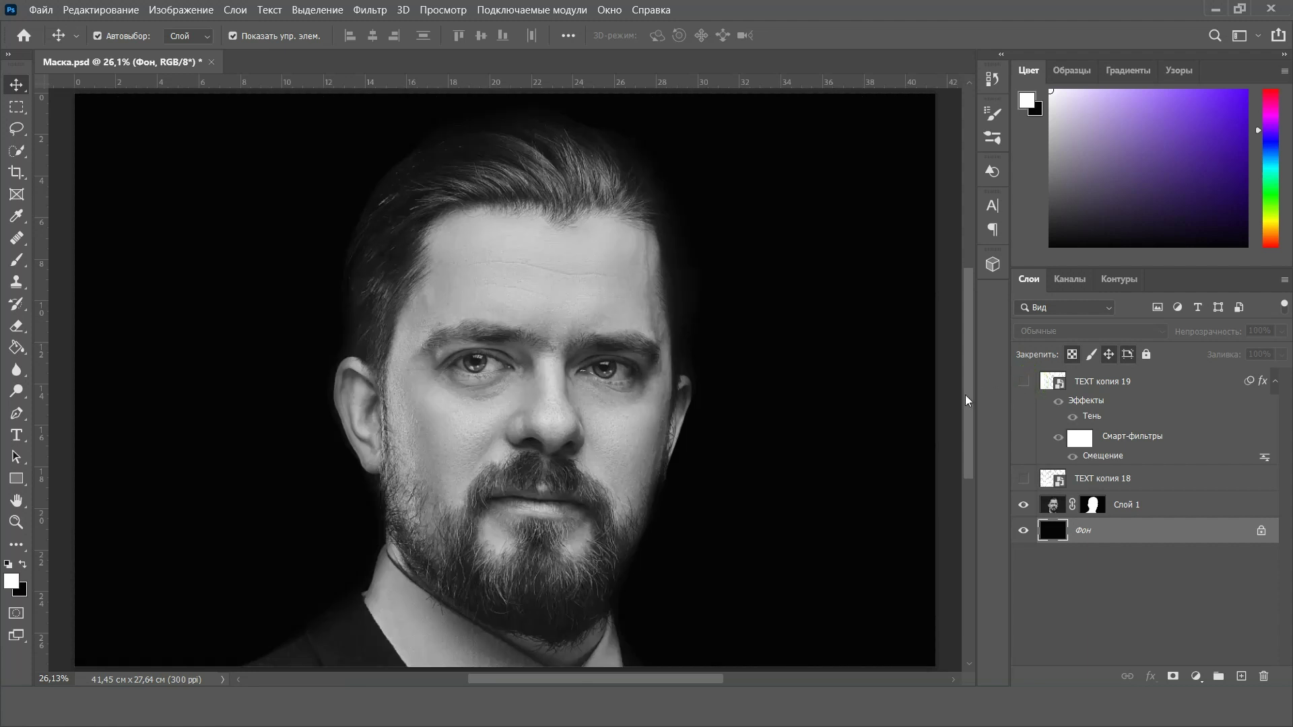
Stamp visible layers from Слой 1 into Слой 2 and move it to the top
left_click(1155, 508)
key("ctrl+shift+alt+e")
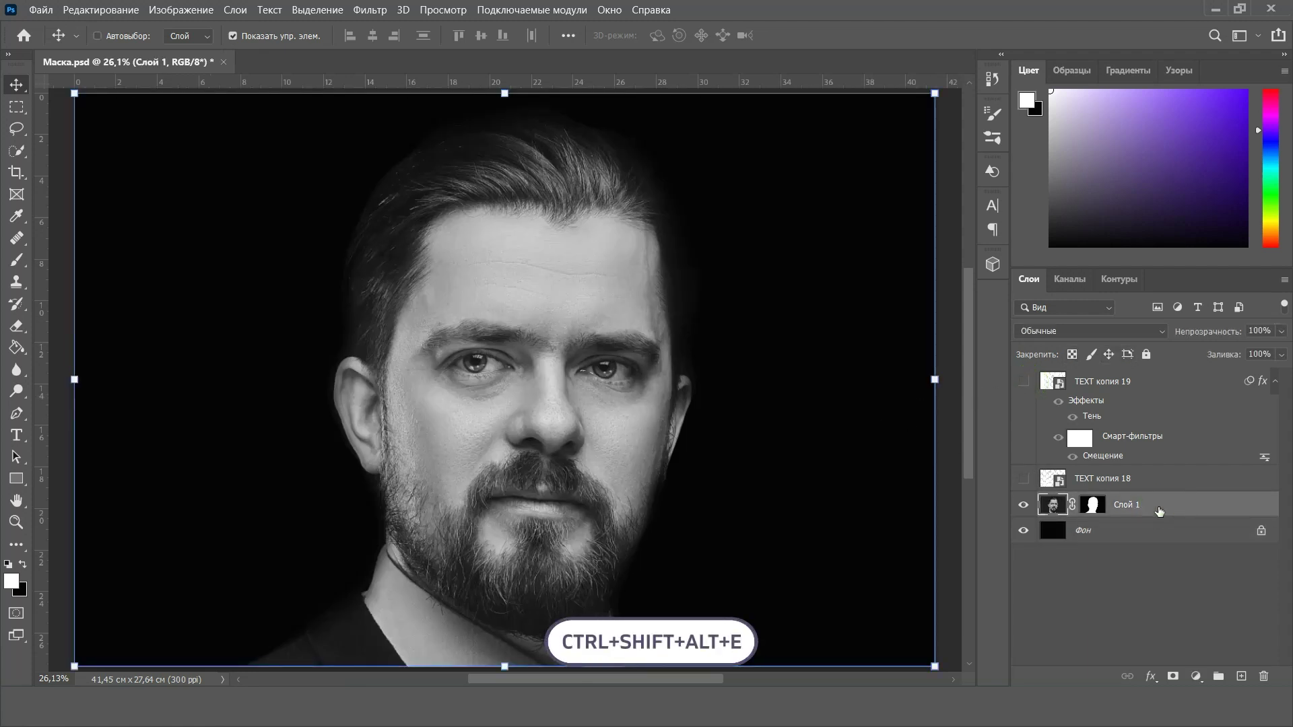
left_click(1117, 504)
left_click_drag(1117, 505, 1126, 377)
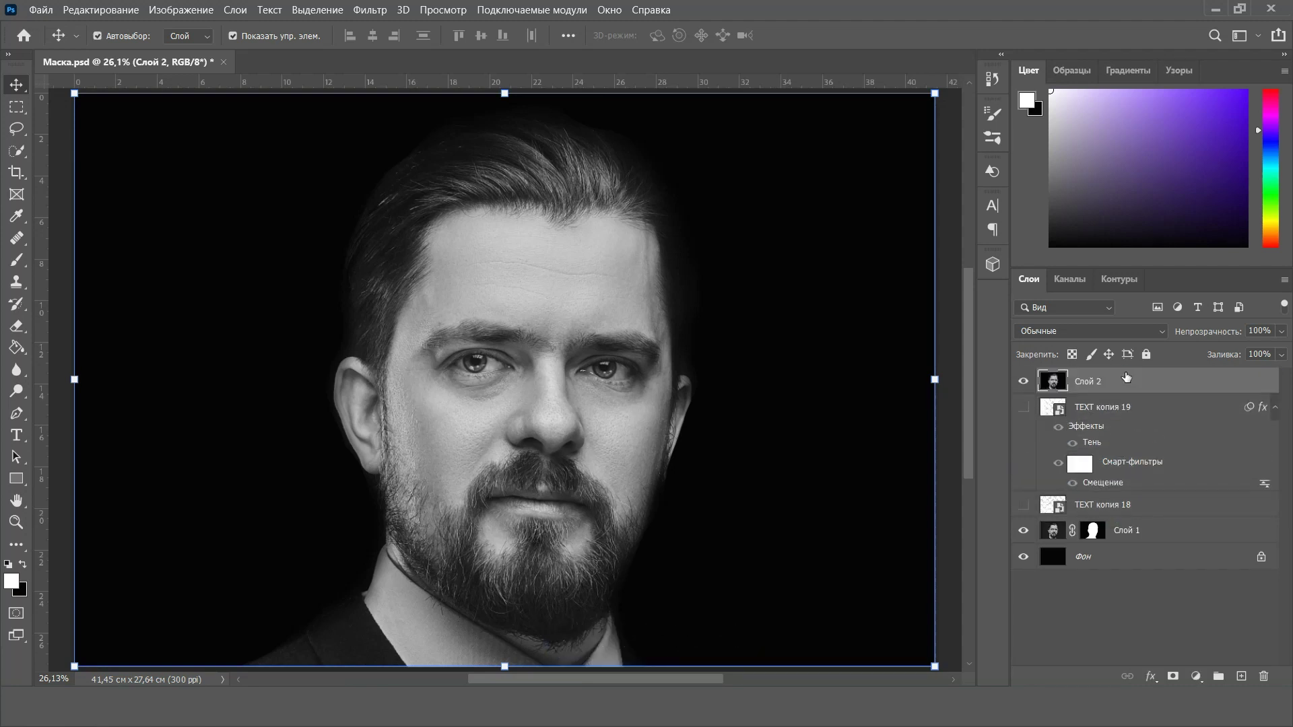
Show the warped pattern, set Слой 2 to Linear Burn, hide Слой 1, and duplicate Слой 2
left_click(1024, 408)
left_click(1104, 331)
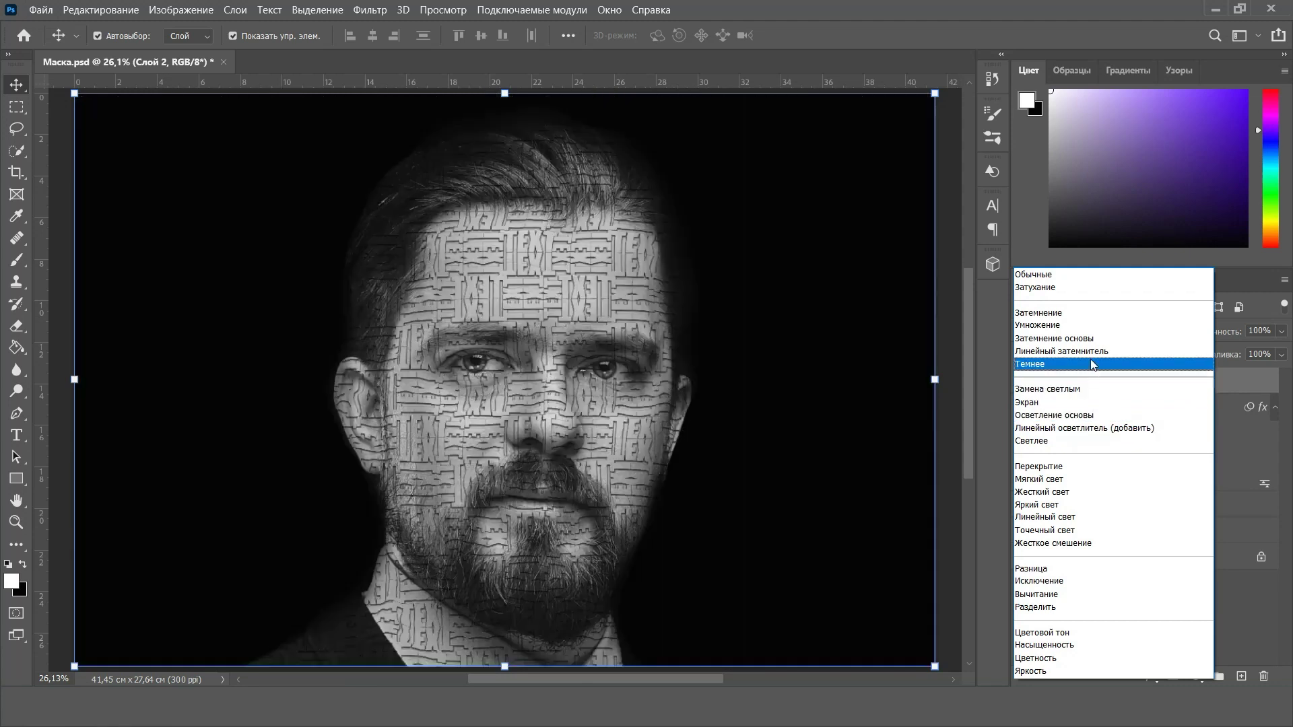
left_click(1119, 355)
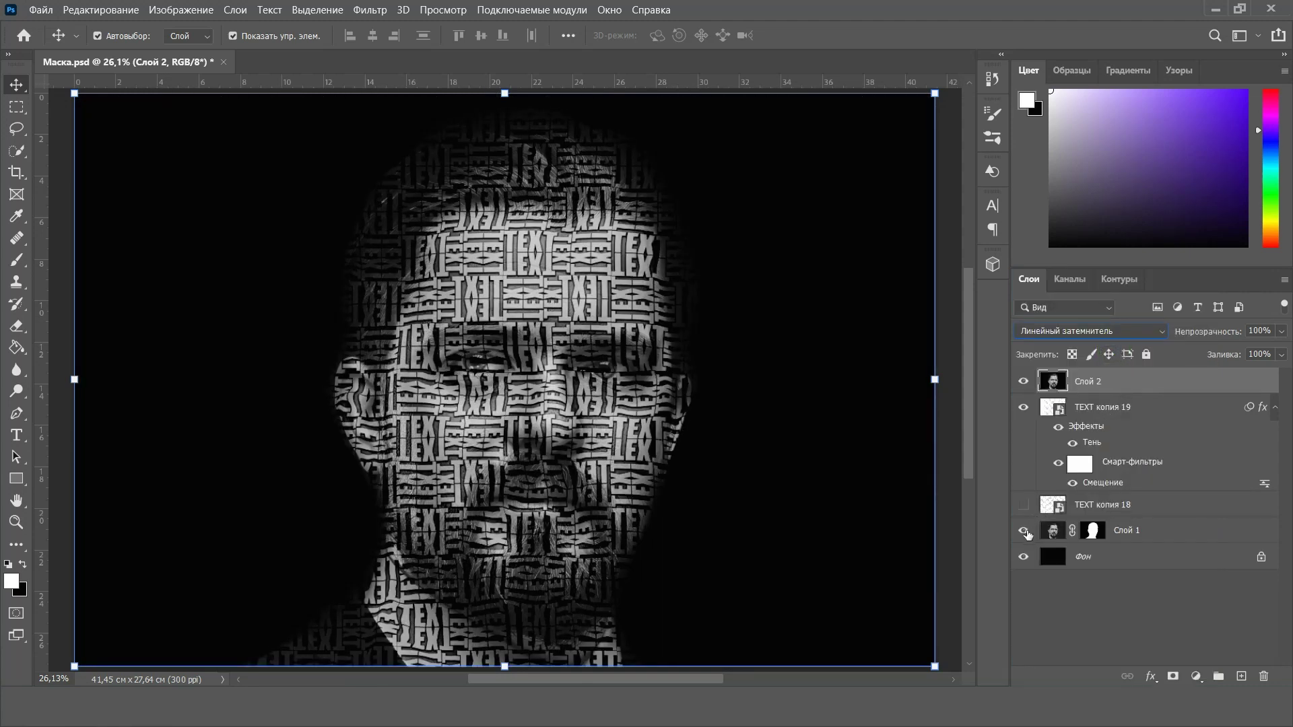
left_click(1024, 532)
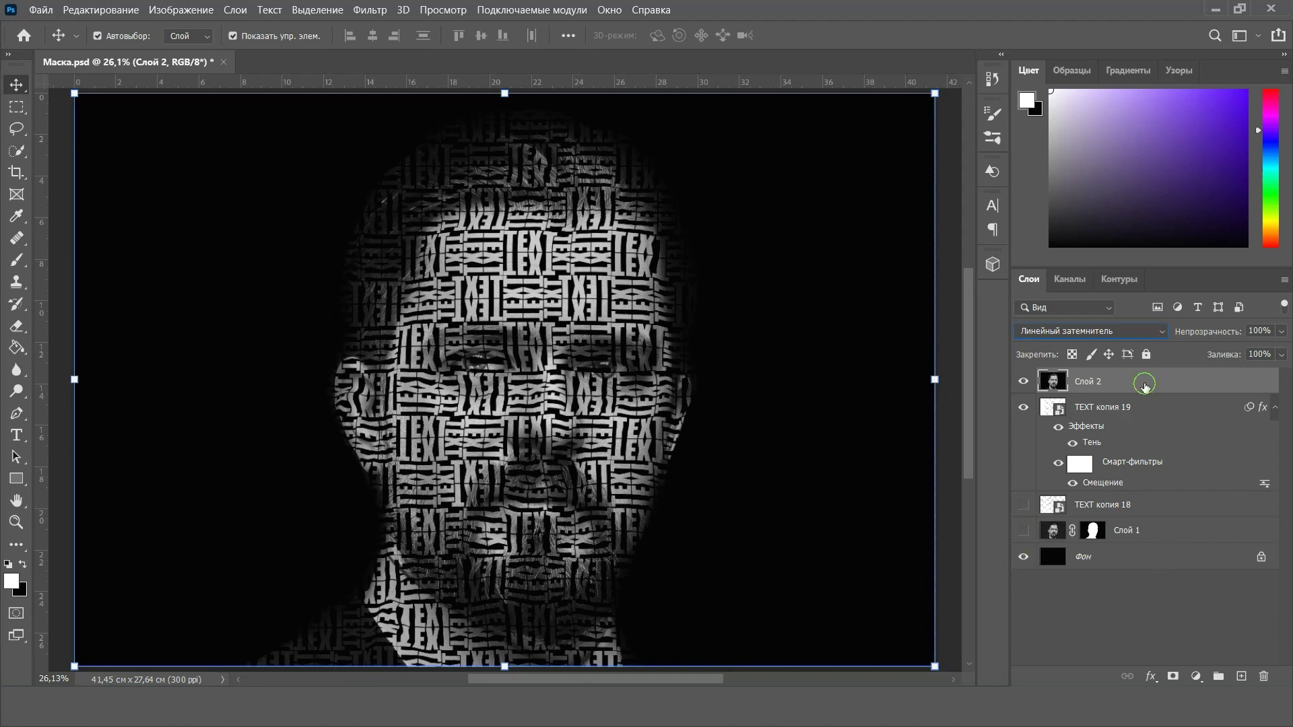
key("ctrl+j")
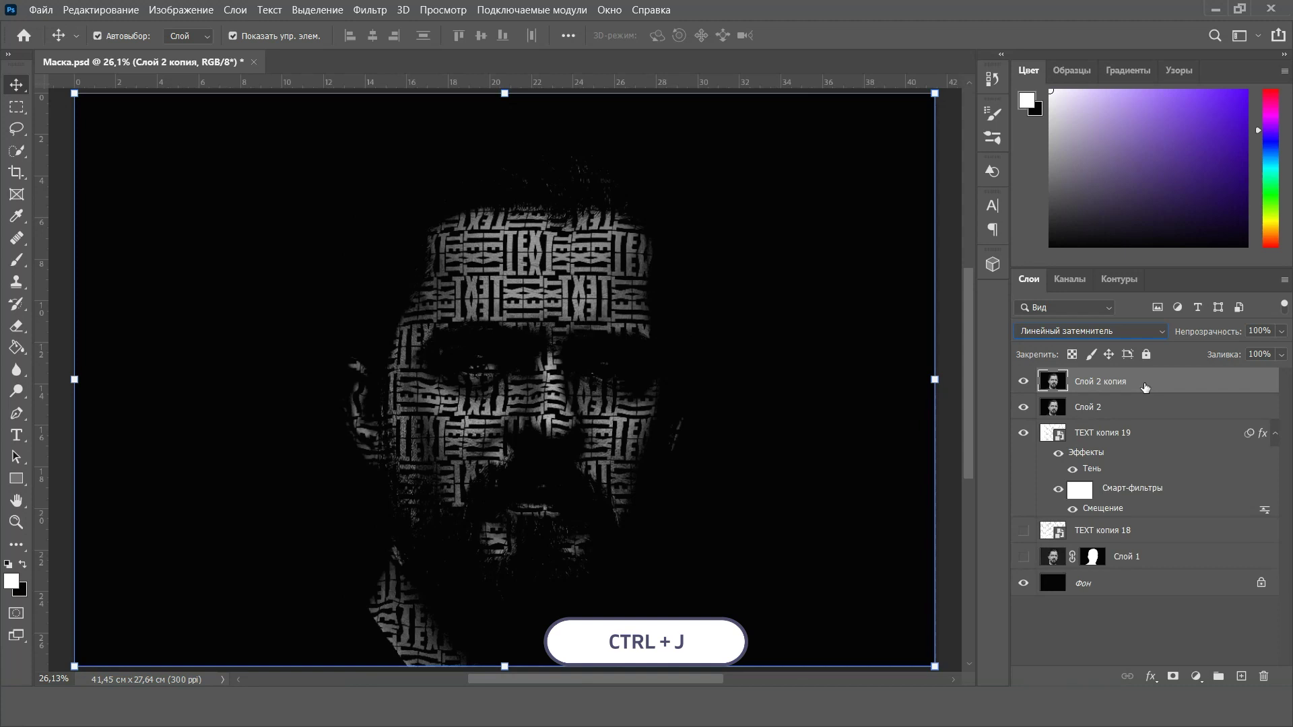
Set Слой 2 копия to Multiply at 73% opacity and show TEXT копия 18 again
left_click(1125, 331)
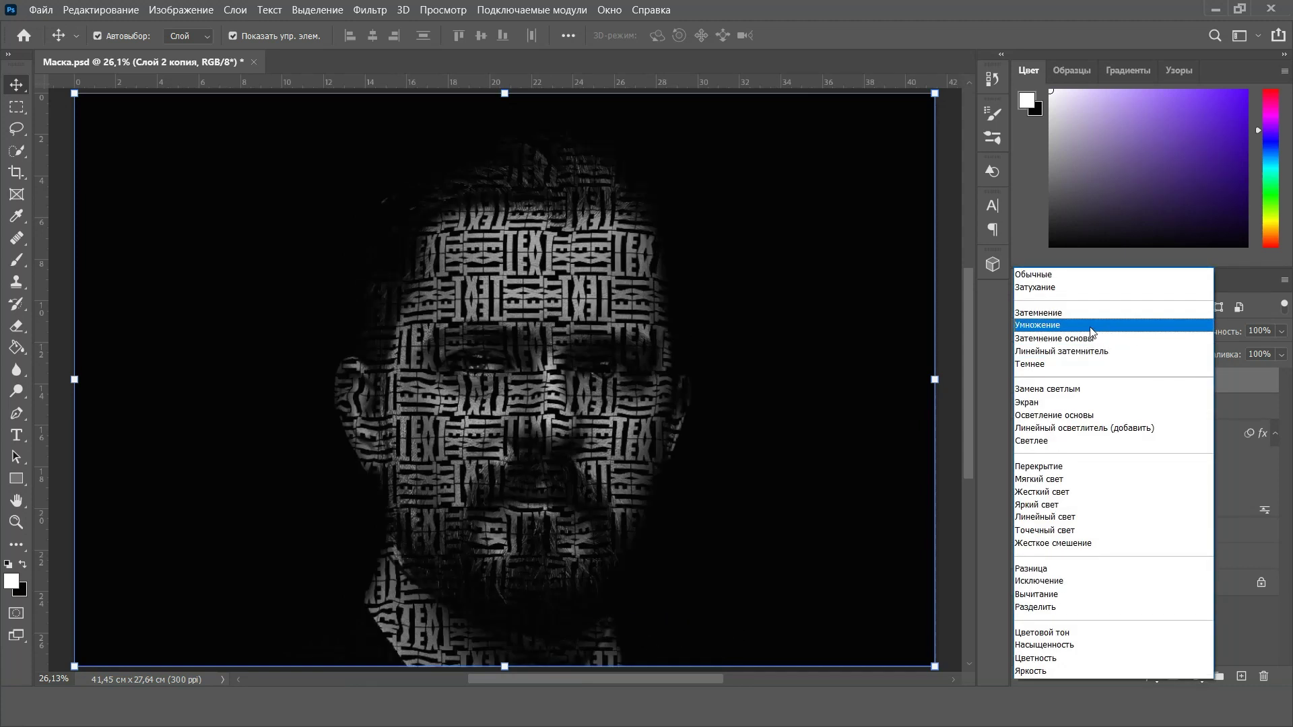
left_click(1097, 325)
left_click(1281, 332)
mouse_move(1265, 357)
left_mouse_down()
mouse_move(1250, 357)
mouse_move(1262, 348)
left_mouse_up()
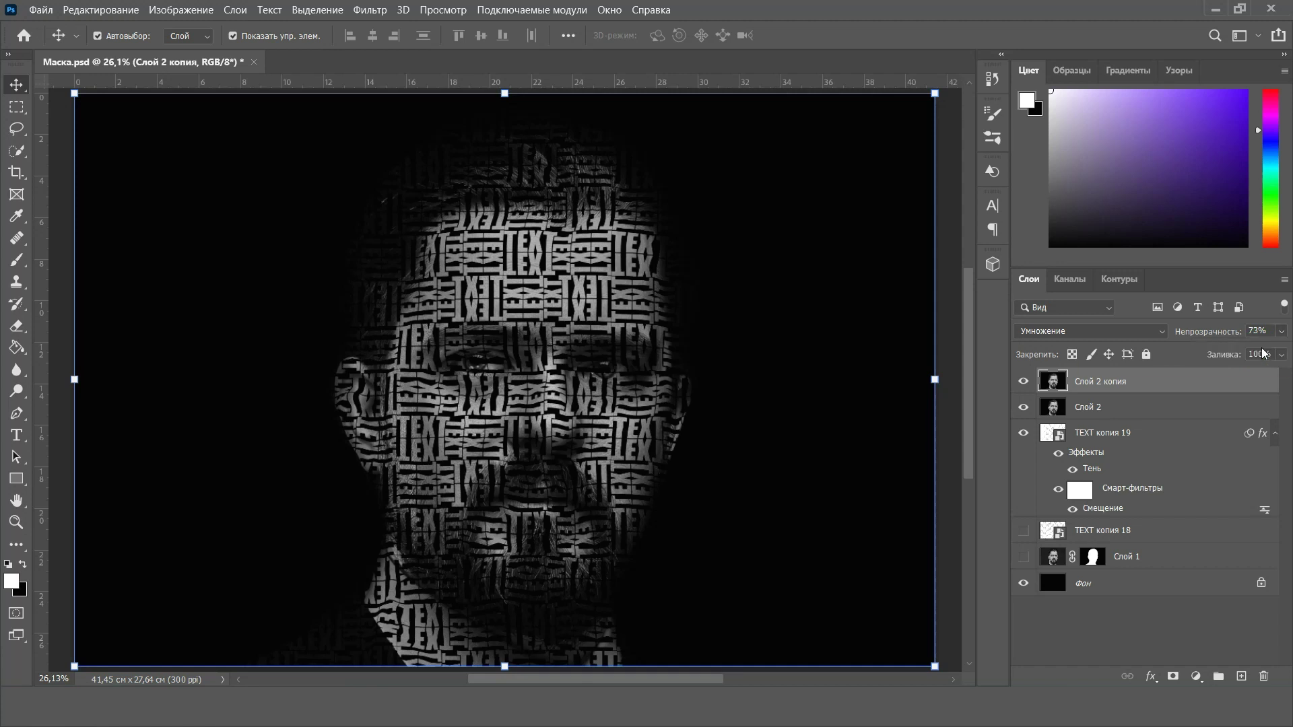
left_click(1024, 531)
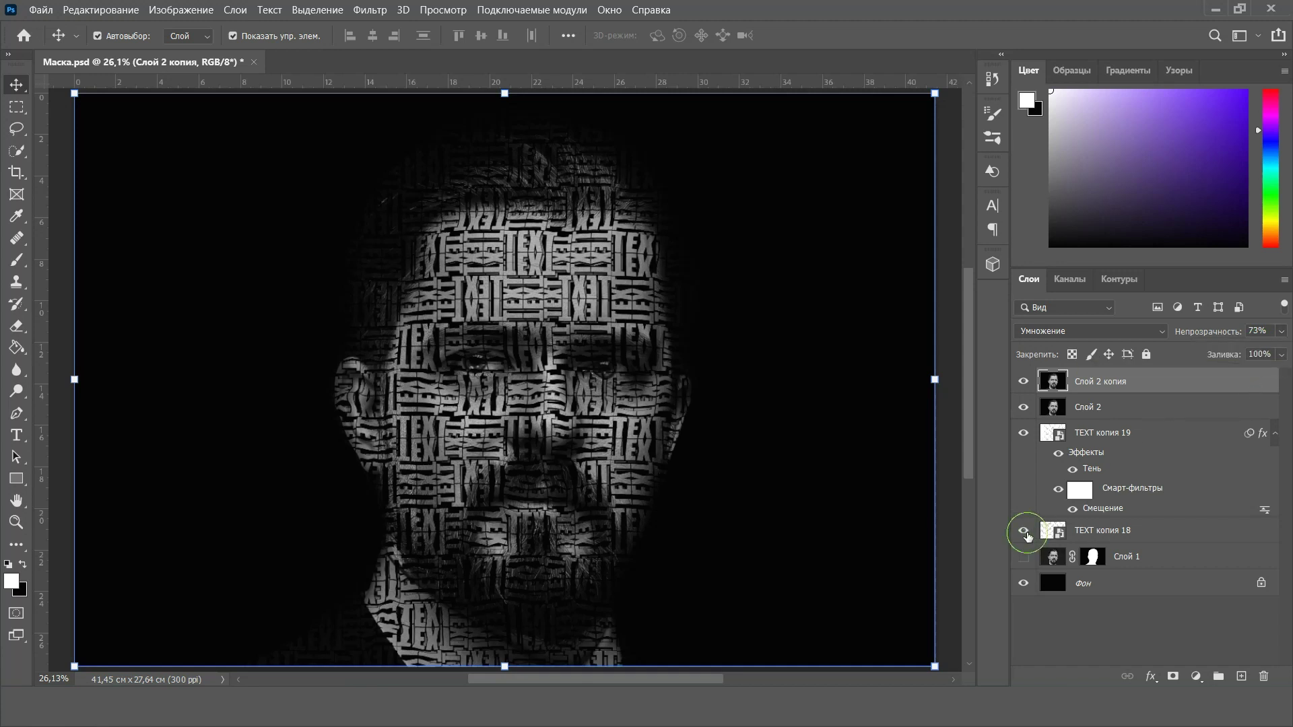
Compare the canvas with TEXT копия 18 on and off, then add a Color Overlay style to it
left_click(1024, 531)
left_click(1165, 532)
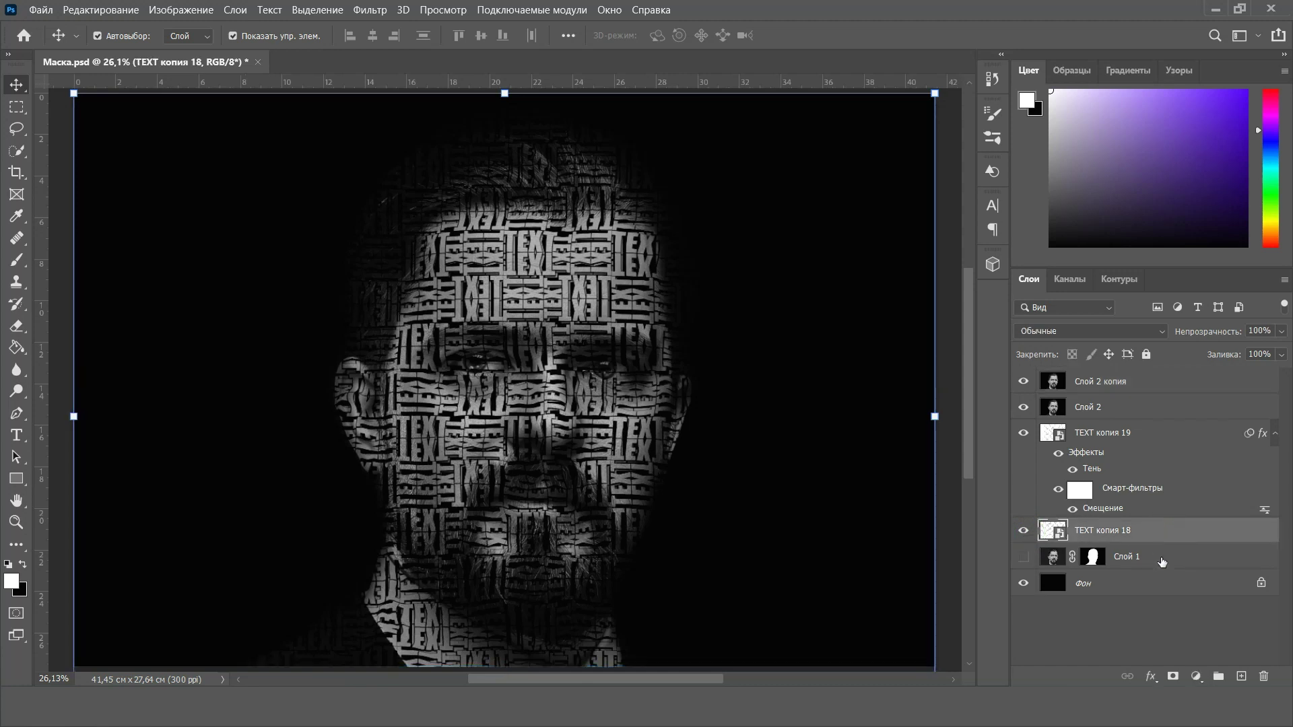
left_click(1151, 676)
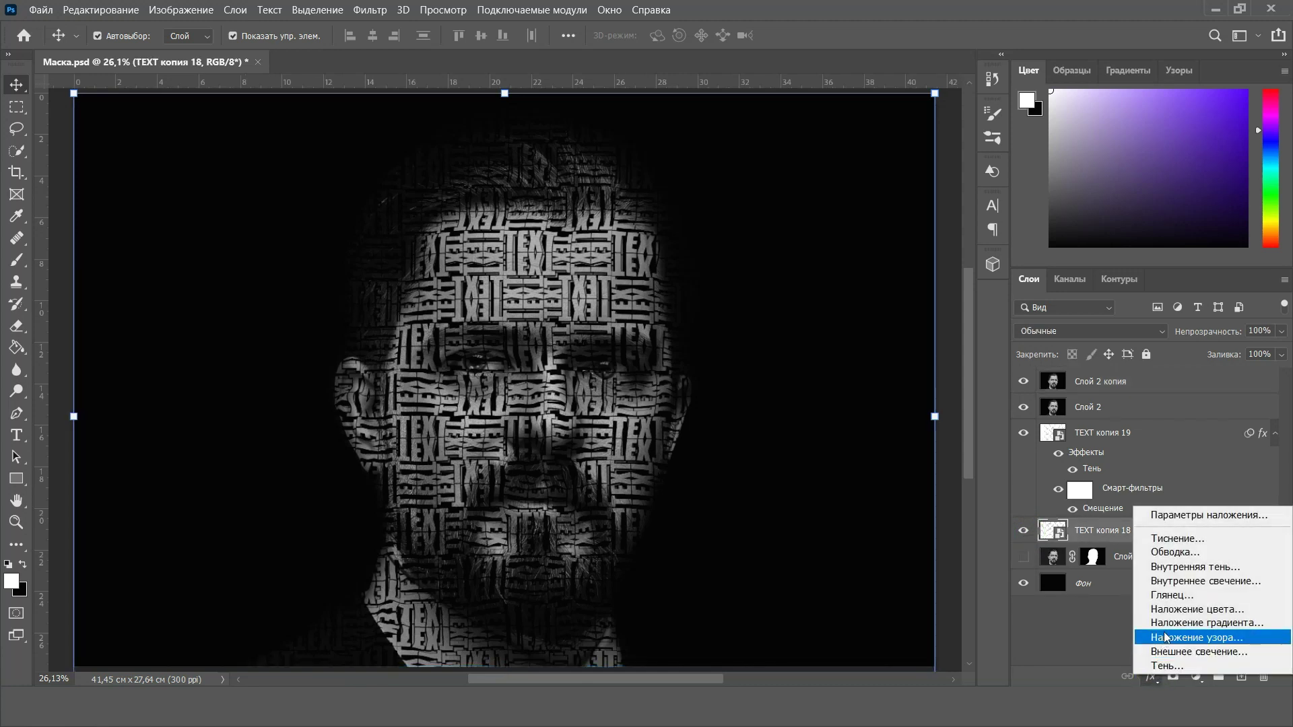
left_click(1226, 609)
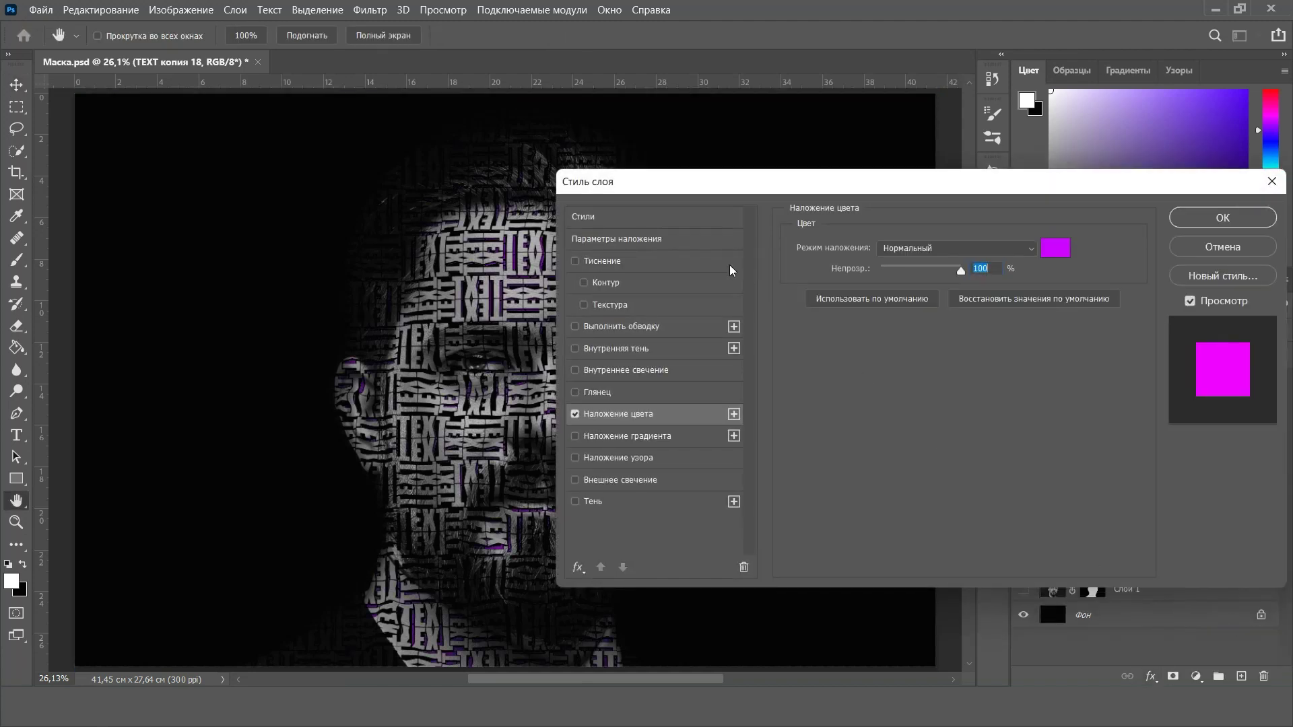
left_click_drag(659, 189, 772, 182)
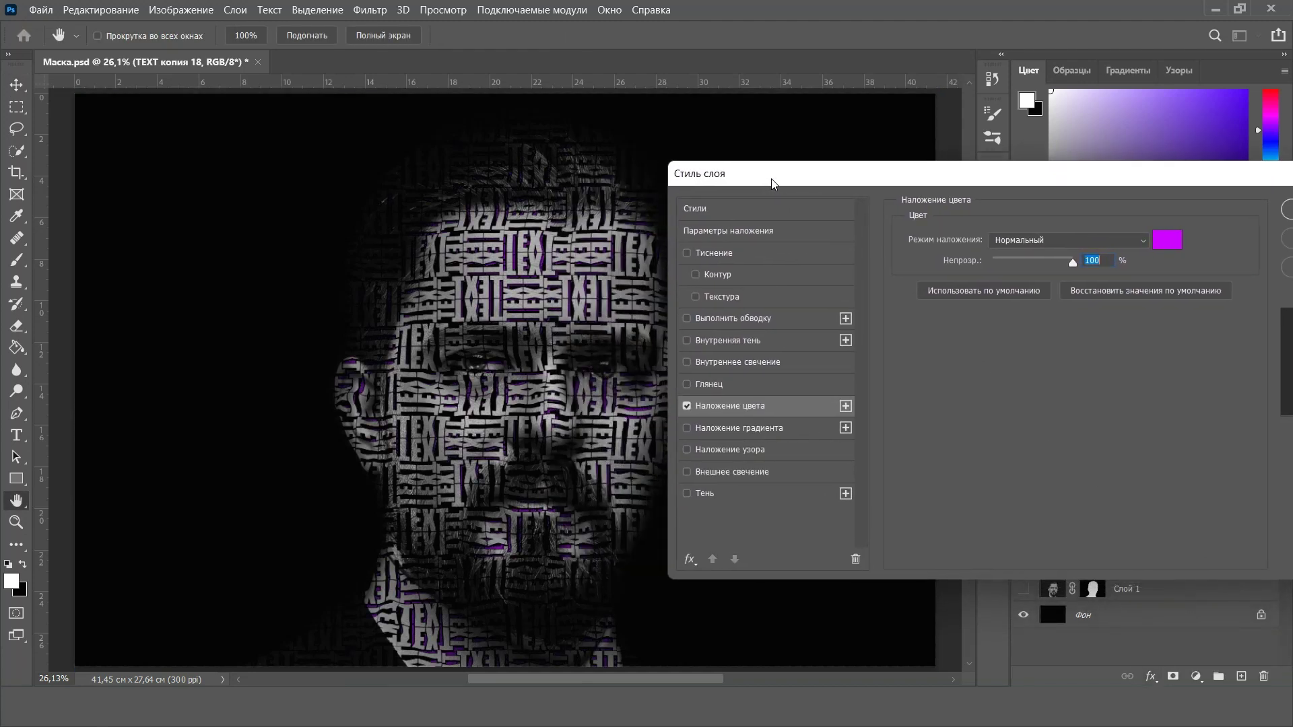
Change the overlay colour to hot pink and apply the layer style
left_click(1170, 241)
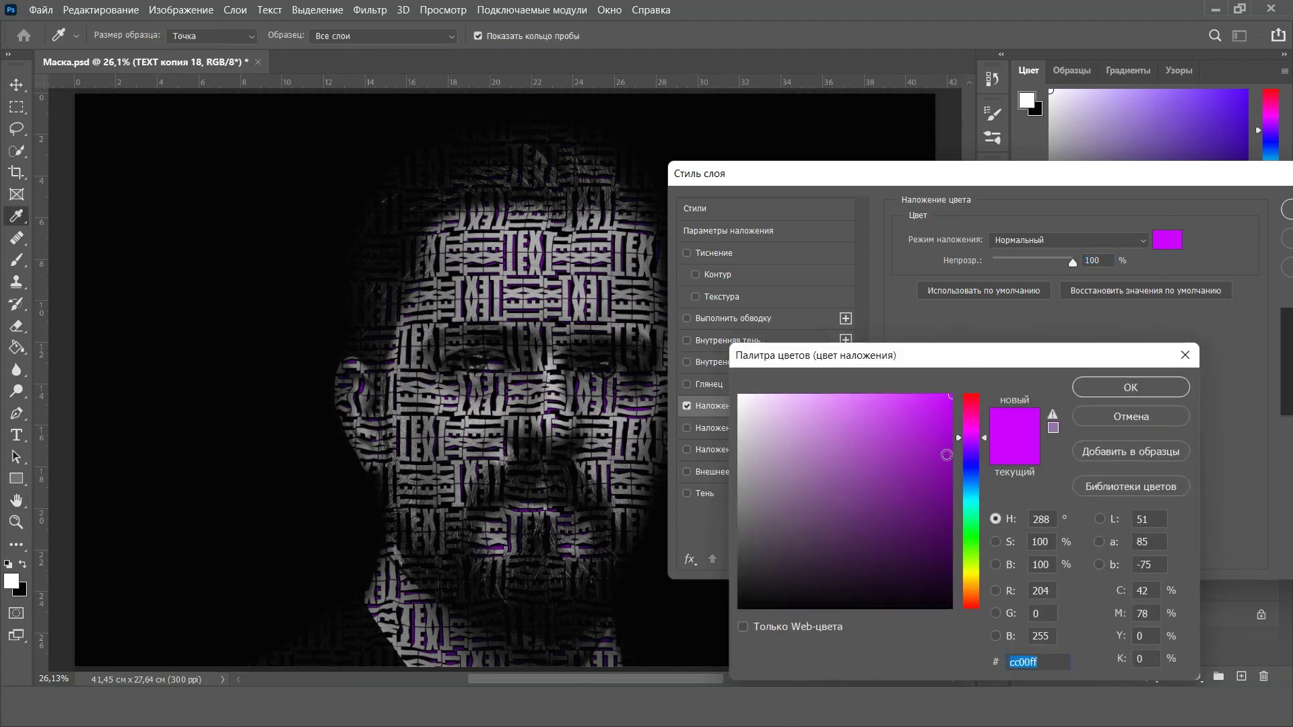
mouse_move(975, 406)
left_mouse_down()
mouse_move(975, 504)
mouse_move(972, 396)
left_mouse_up()
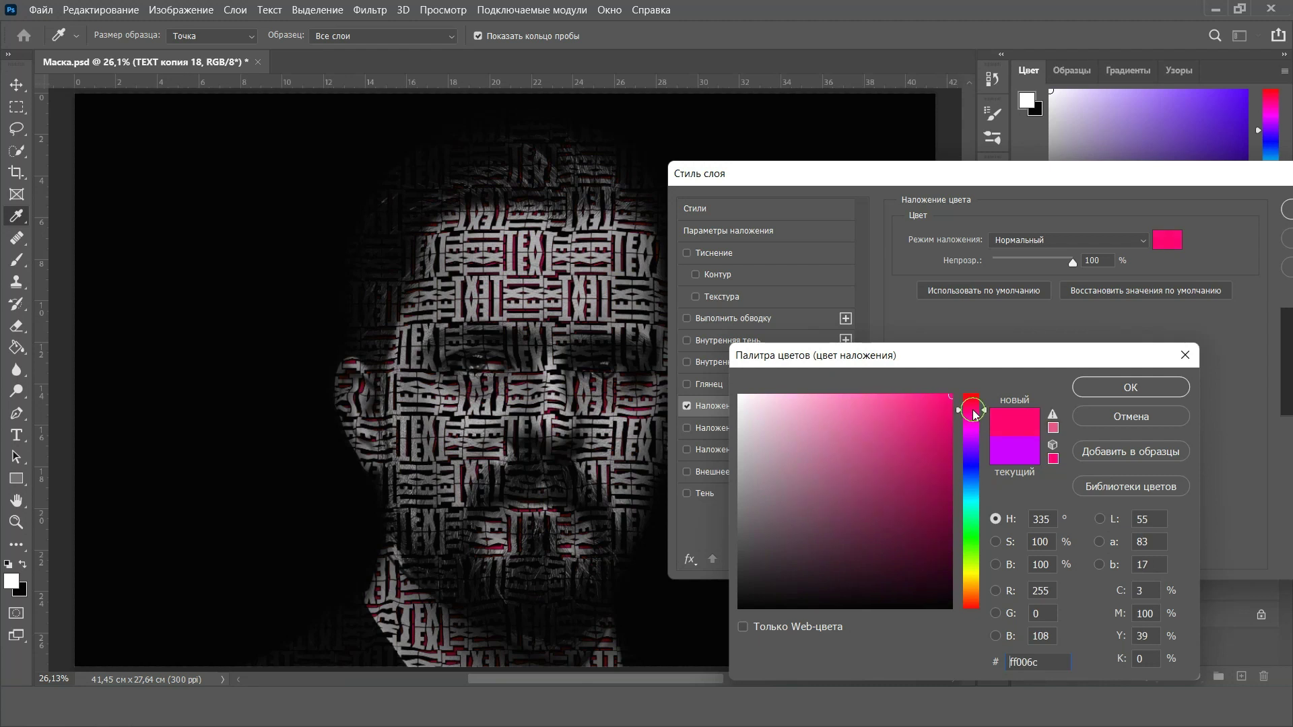
left_click(974, 475)
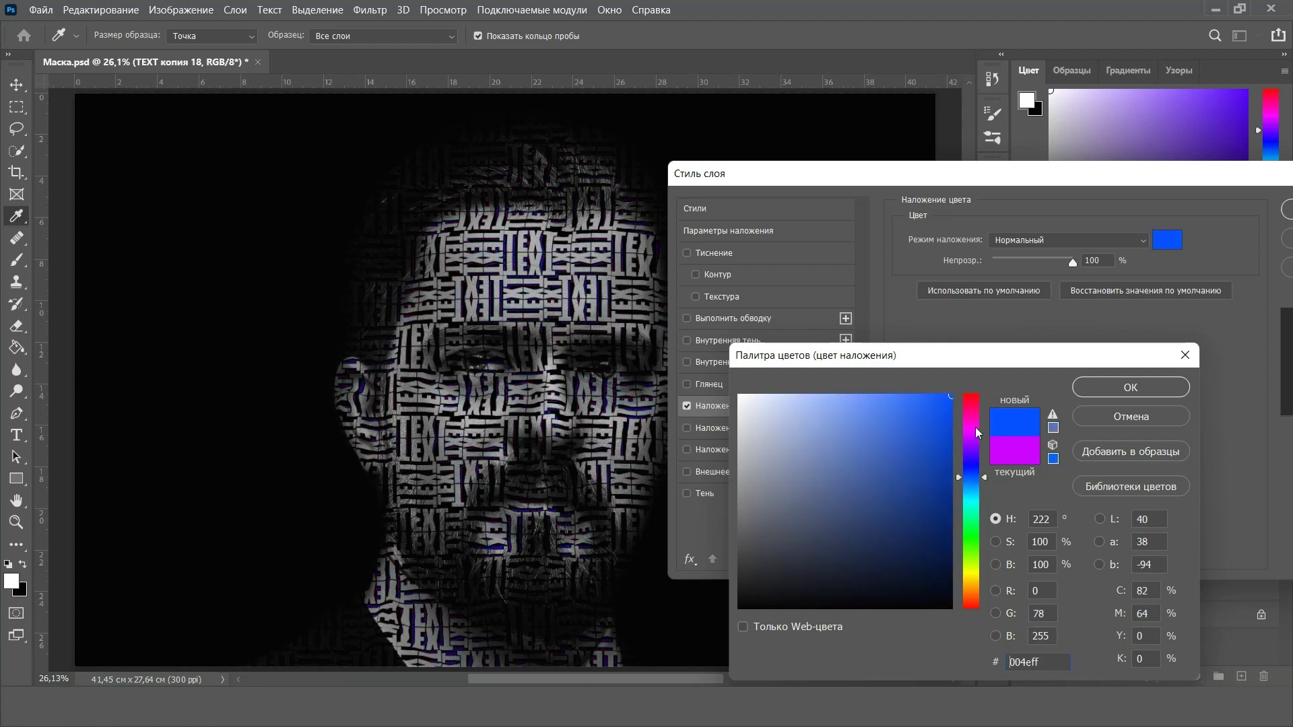
left_click_drag(974, 427, 972, 410)
left_click(1145, 384)
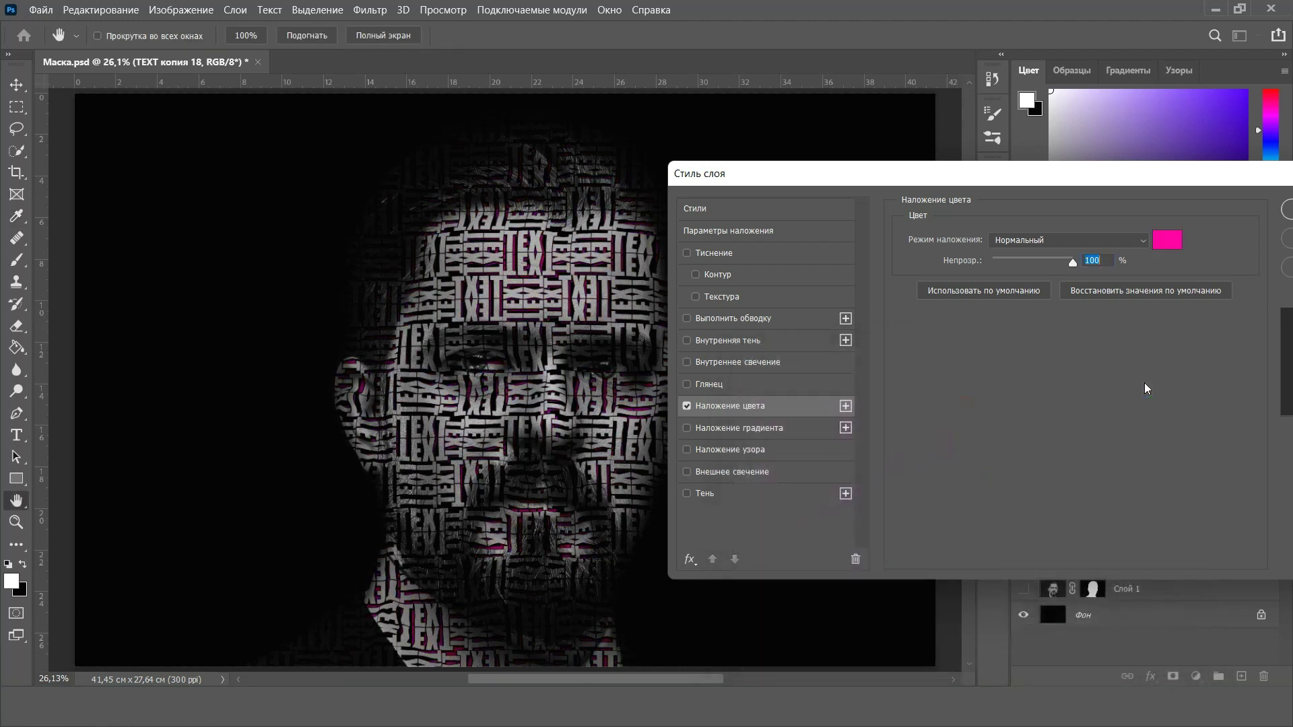
left_click_drag(1188, 175, 1111, 182)
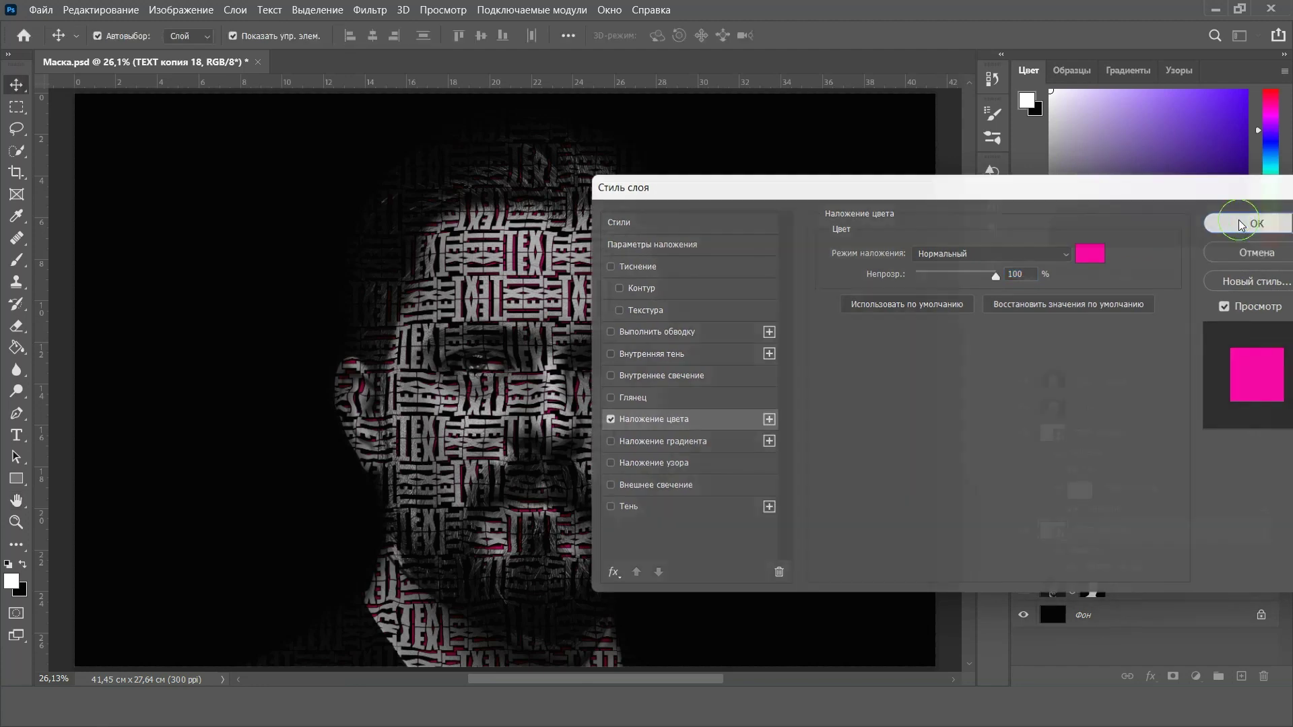
left_click(1240, 222)
left_click(1094, 441)
Stamp visible layers into Слой 3, move it to the top, and blend it with Linear Light
left_click(1119, 438)
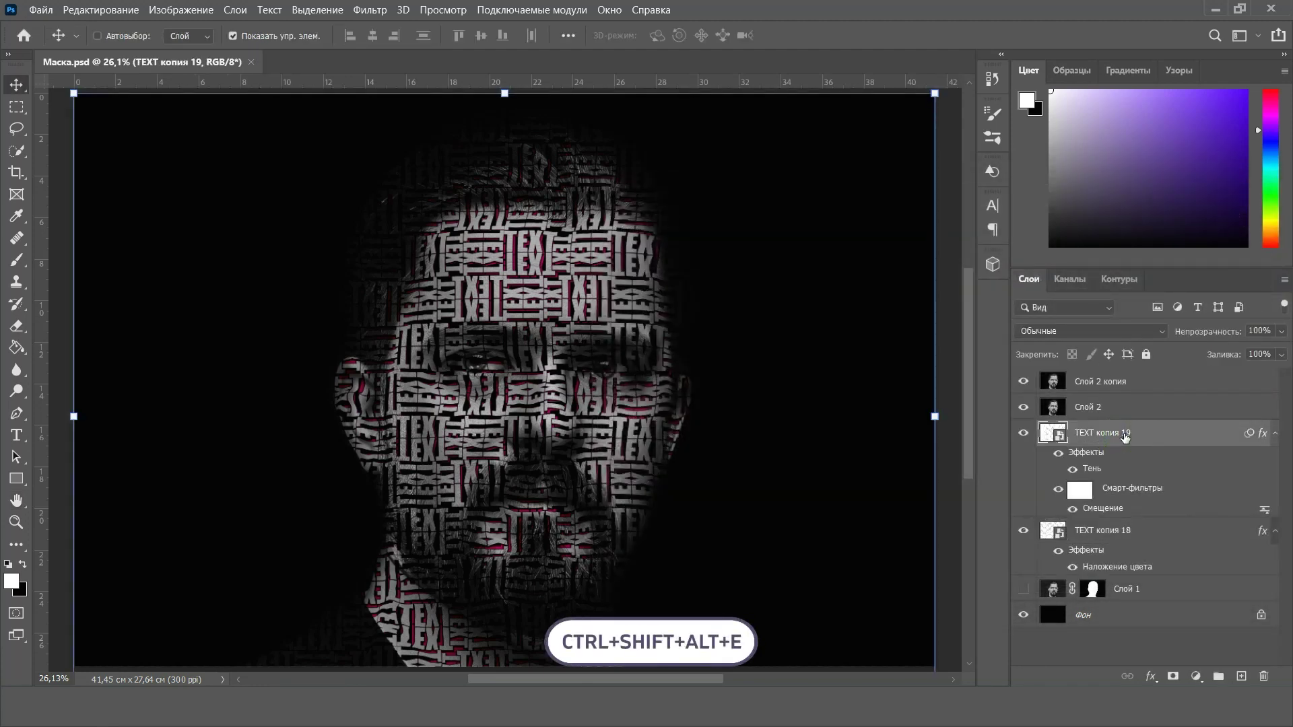
key("ctrl+shift+alt+e")
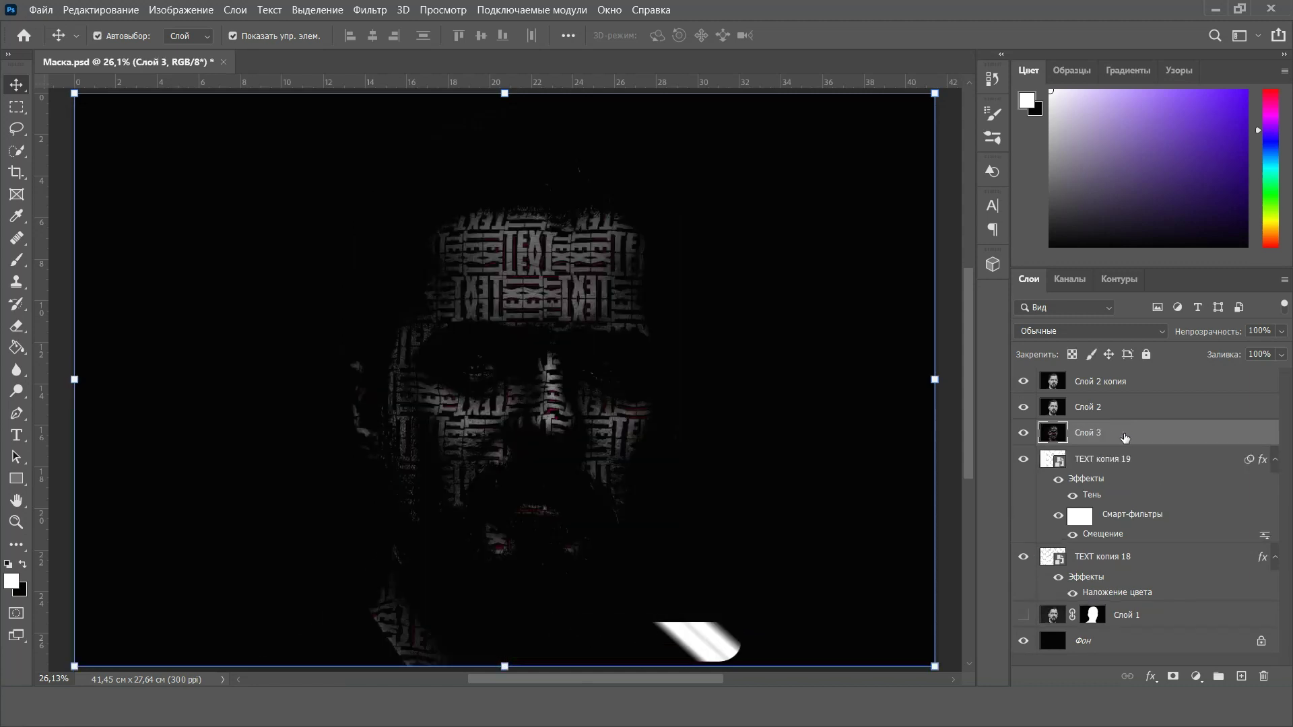
left_click_drag(1124, 436, 1125, 379)
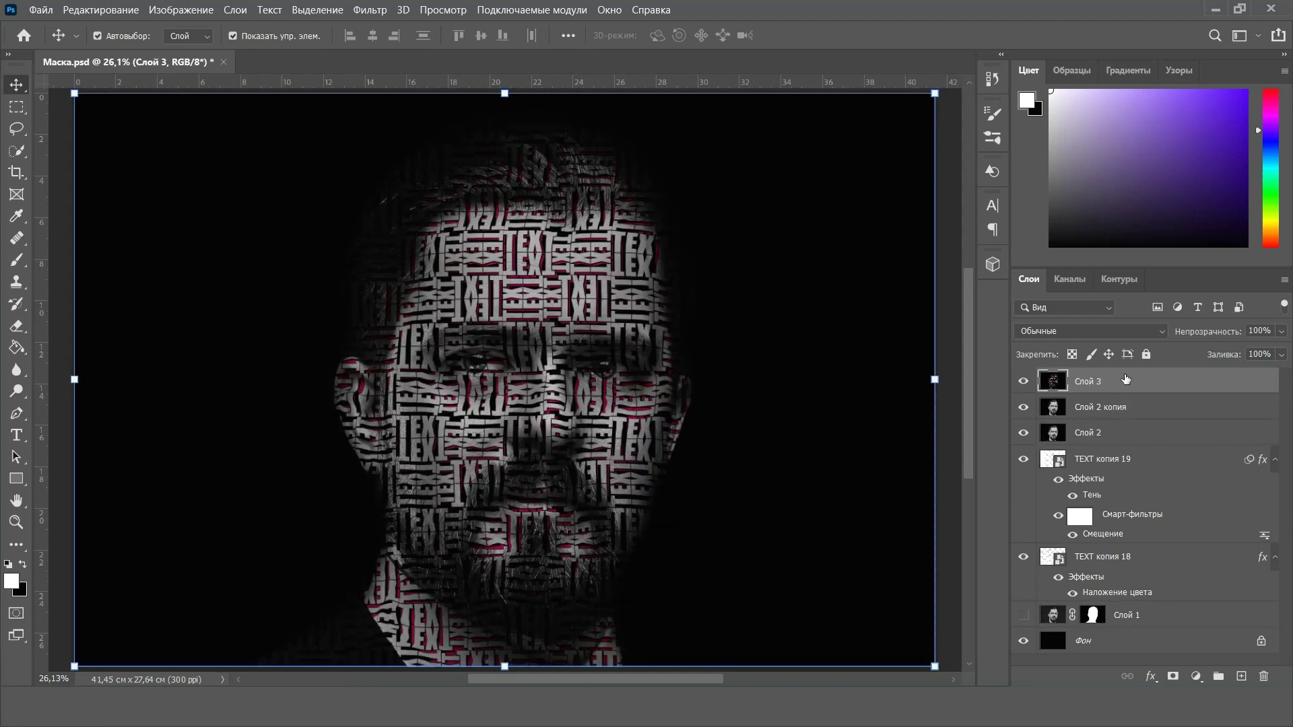
left_click(1128, 335)
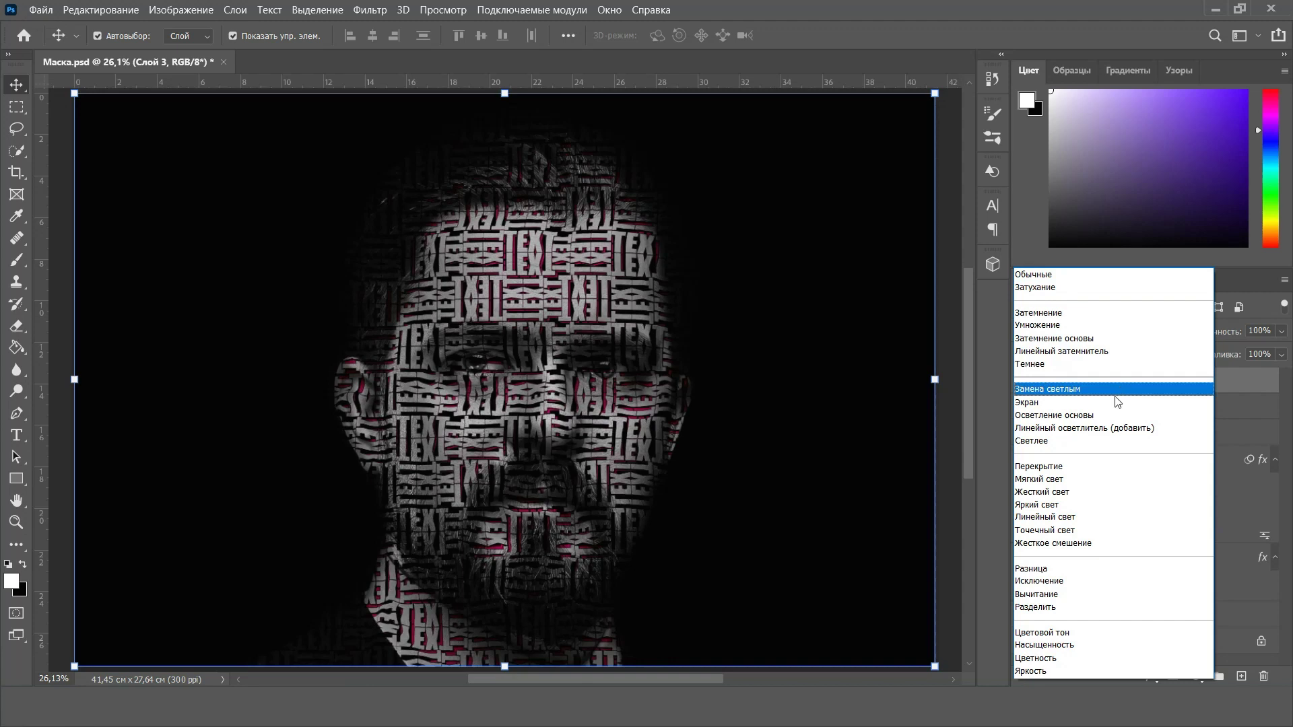
left_click(1091, 517)
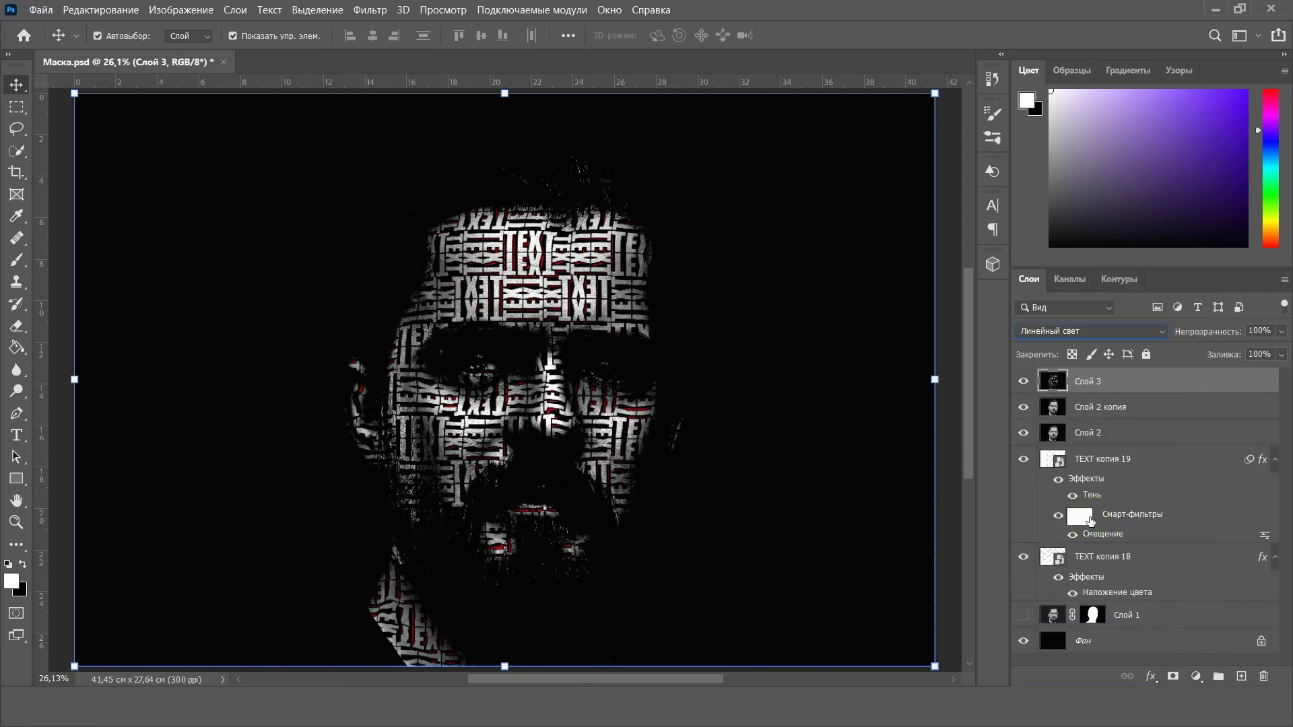
left_click(370, 10)
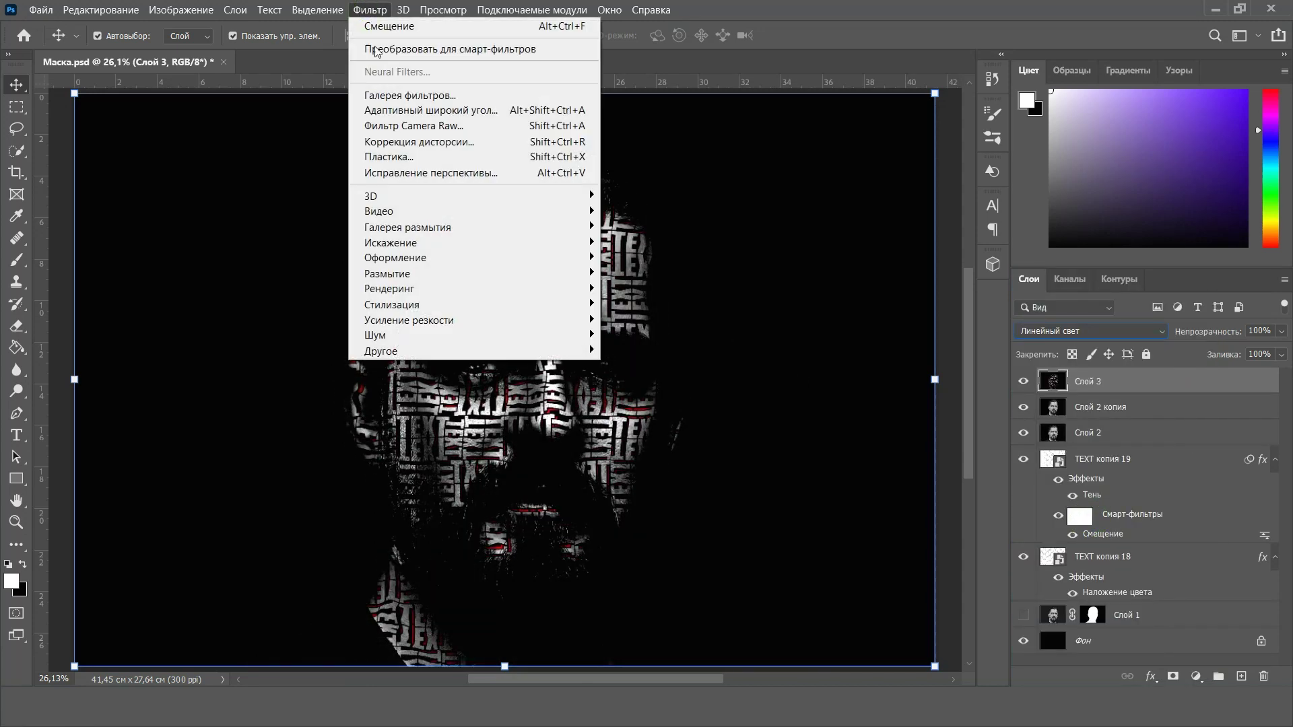
Run High Pass on Слой 3 with a 1,6-pixel radius
mouse_move(382, 350)
left_click(663, 382)
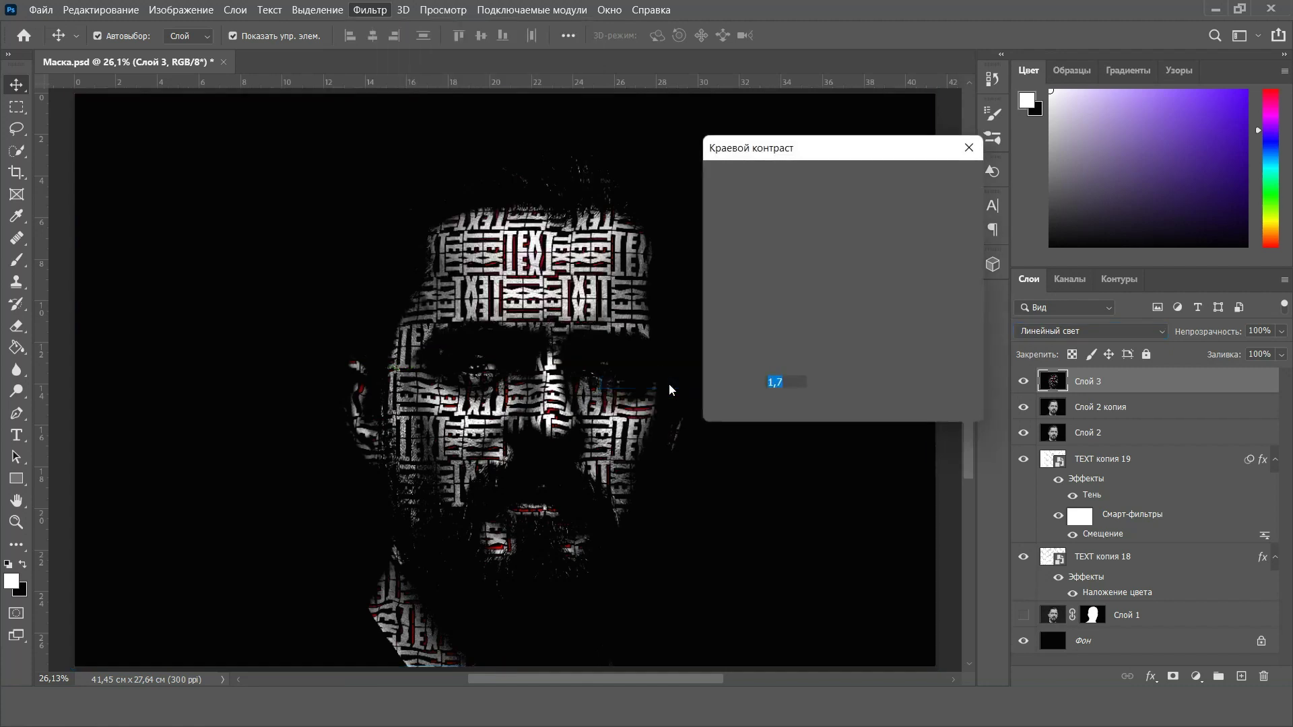
mouse_move(765, 409)
left_mouse_down()
mouse_move(855, 406)
mouse_move(731, 409)
left_mouse_up()
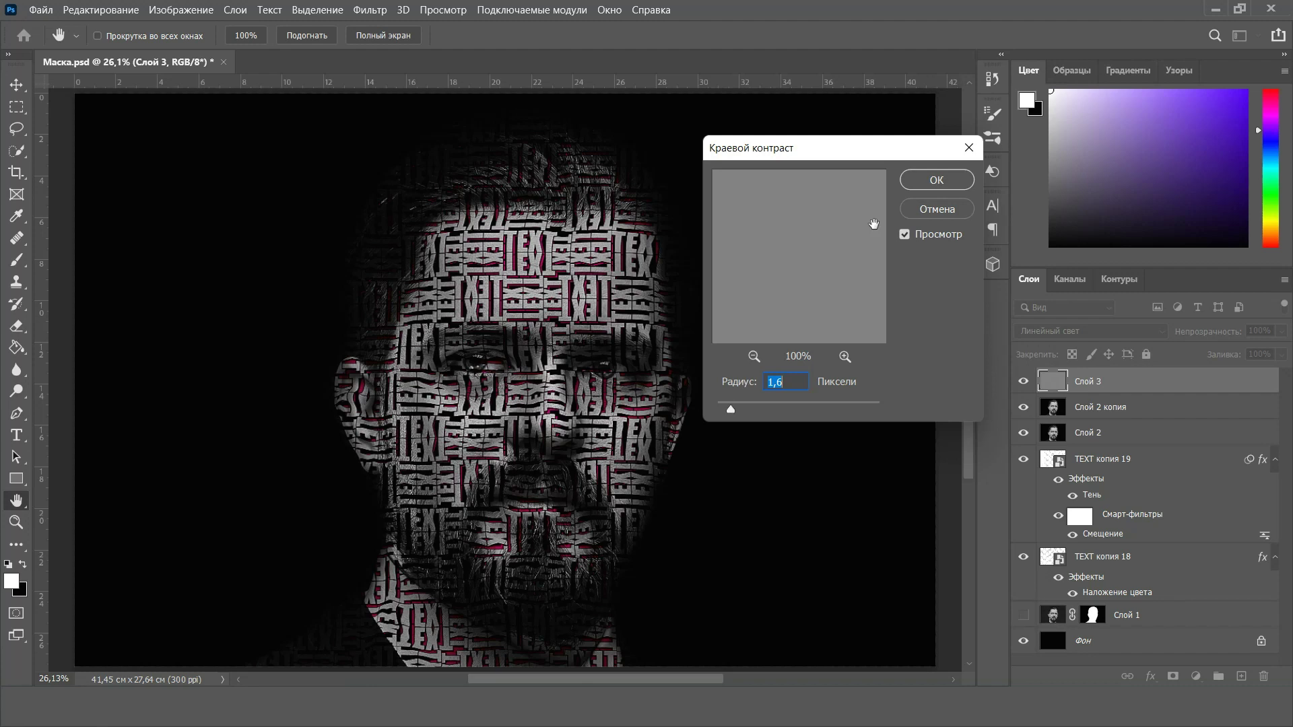
left_click(936, 180)
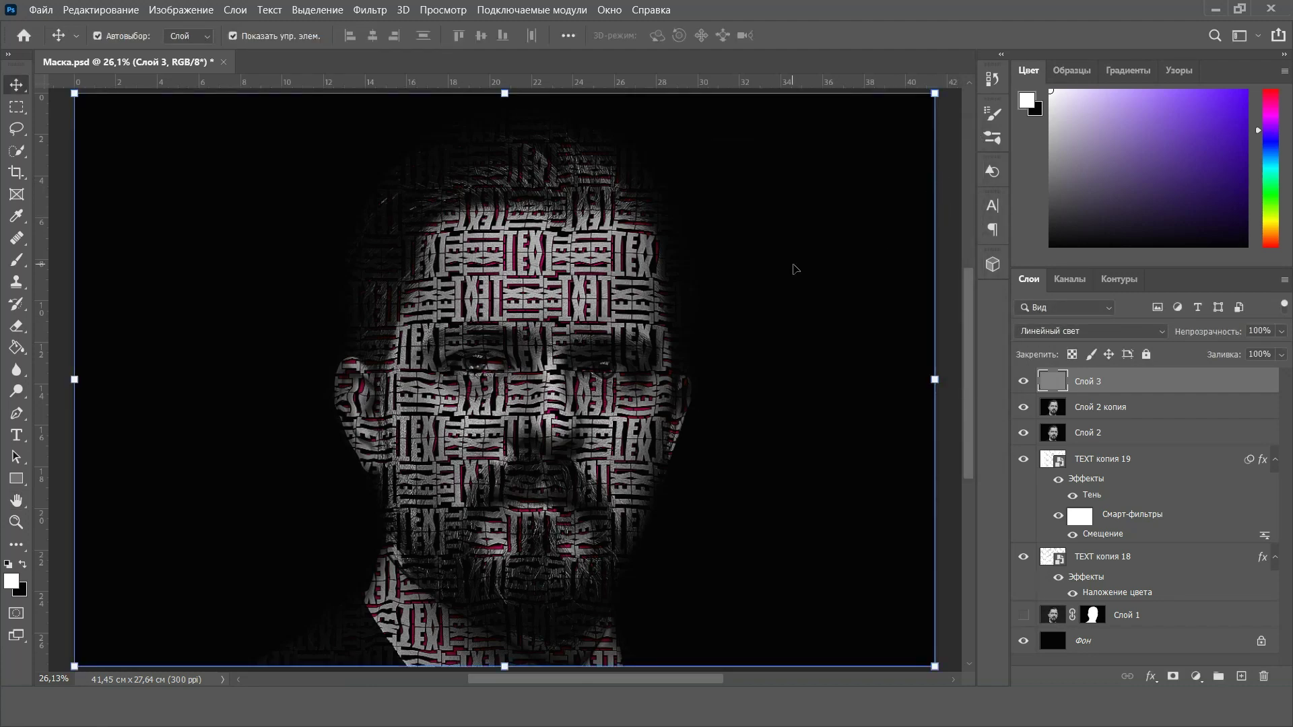
Zoom in on the forehead and eyes, then open the Color Overlay effect of TEXT копия 18
scroll(551, 282, "up", 2)
scroll(551, 283, "up", 2)
scroll(551, 283, "up", 2)
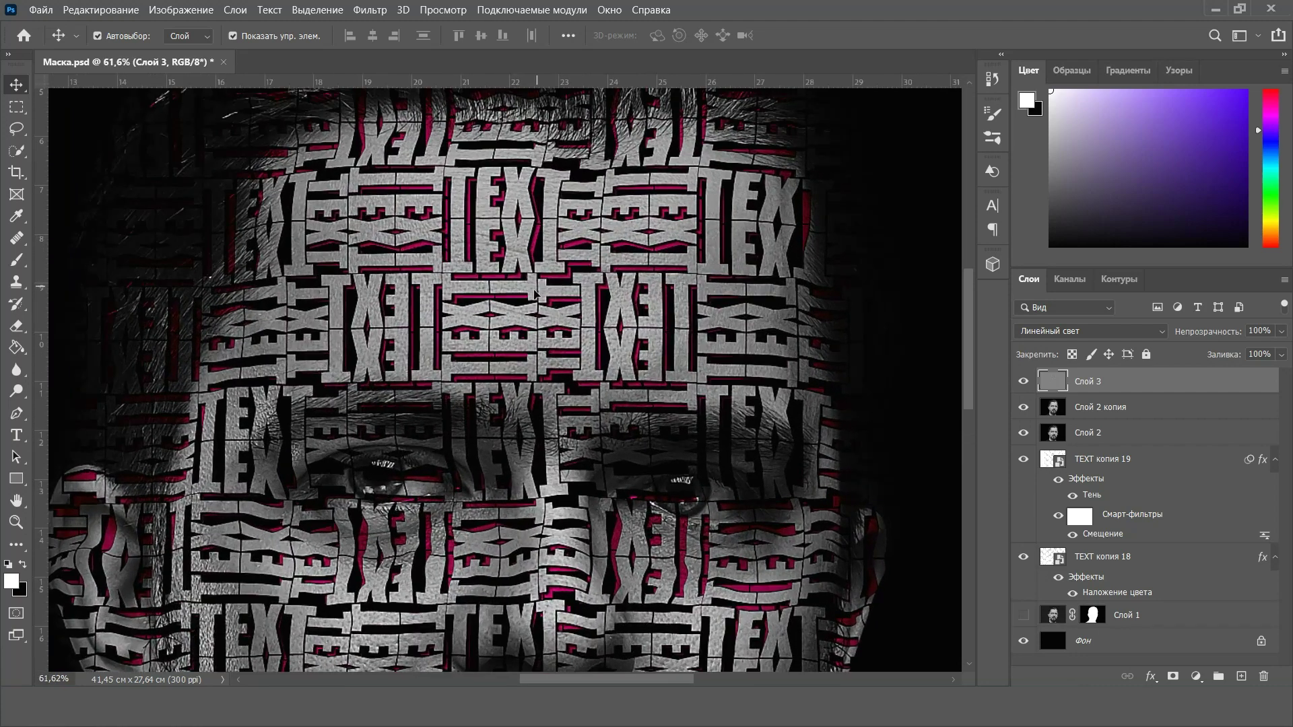
scroll(501, 357, "down", 5)
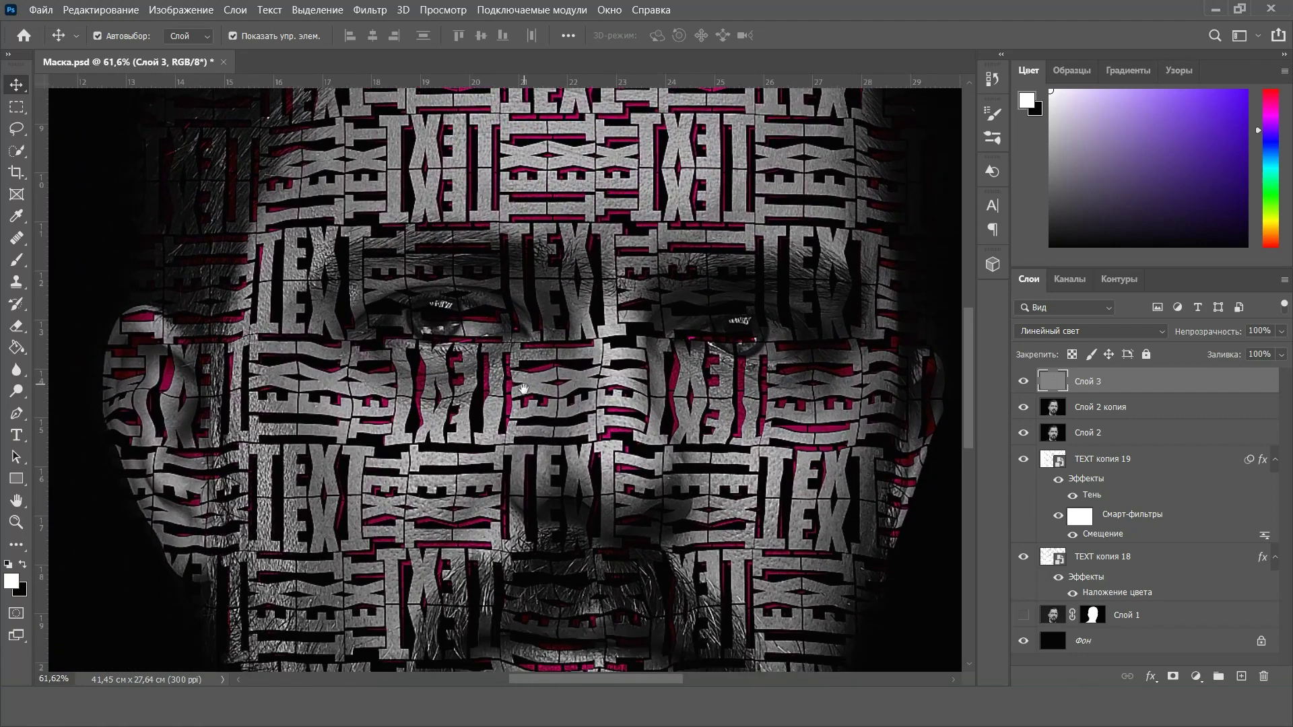
mouse_move(523, 390)
left_mouse_down()
mouse_move(518, 235)
mouse_move(474, 482)
left_mouse_up()
left_click(1107, 565)
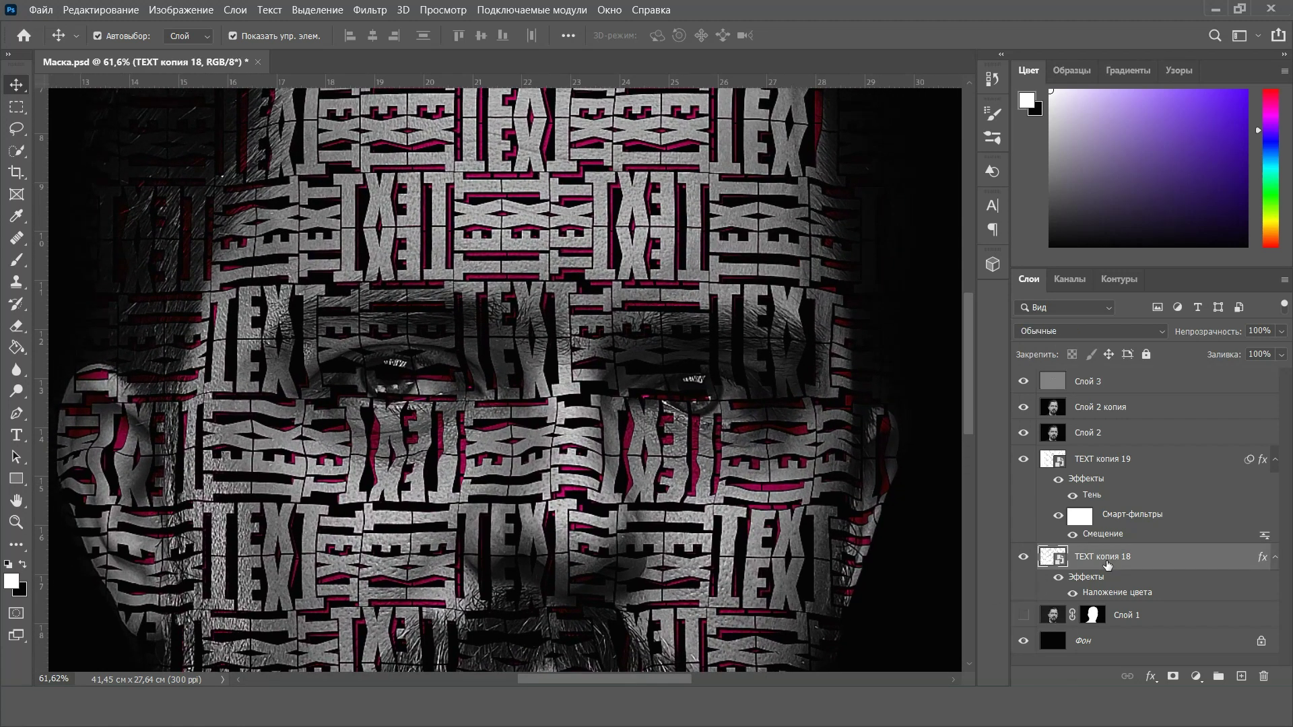
left_click(1150, 676)
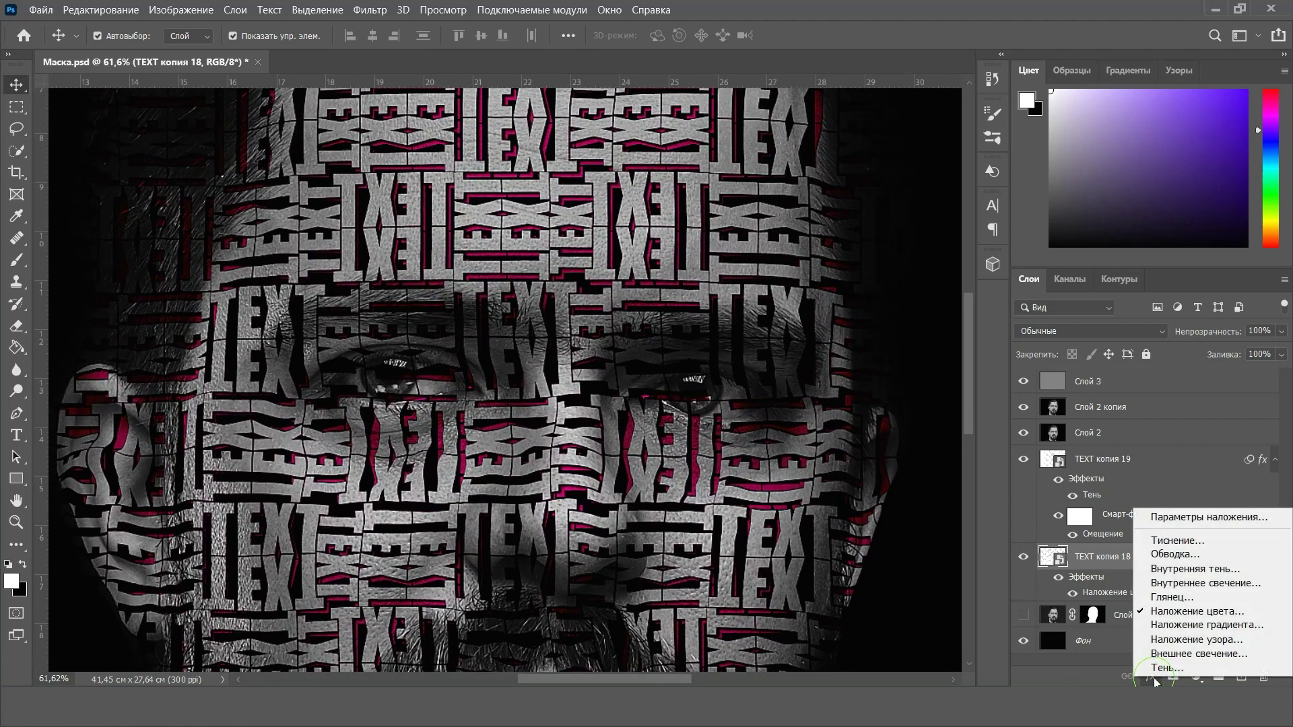
left_click(1172, 614)
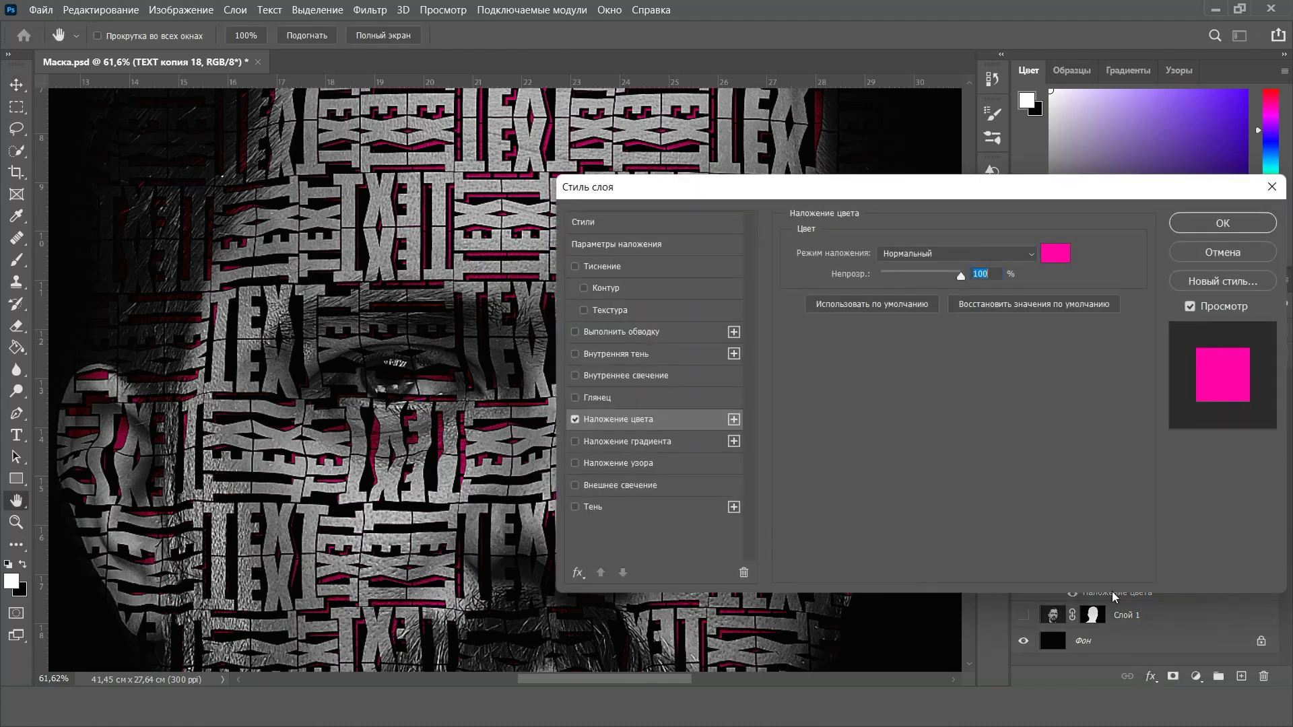
Preview blue, cyan and green overlay colours, then settle on magenta and apply it
left_click_drag(688, 198, 829, 205)
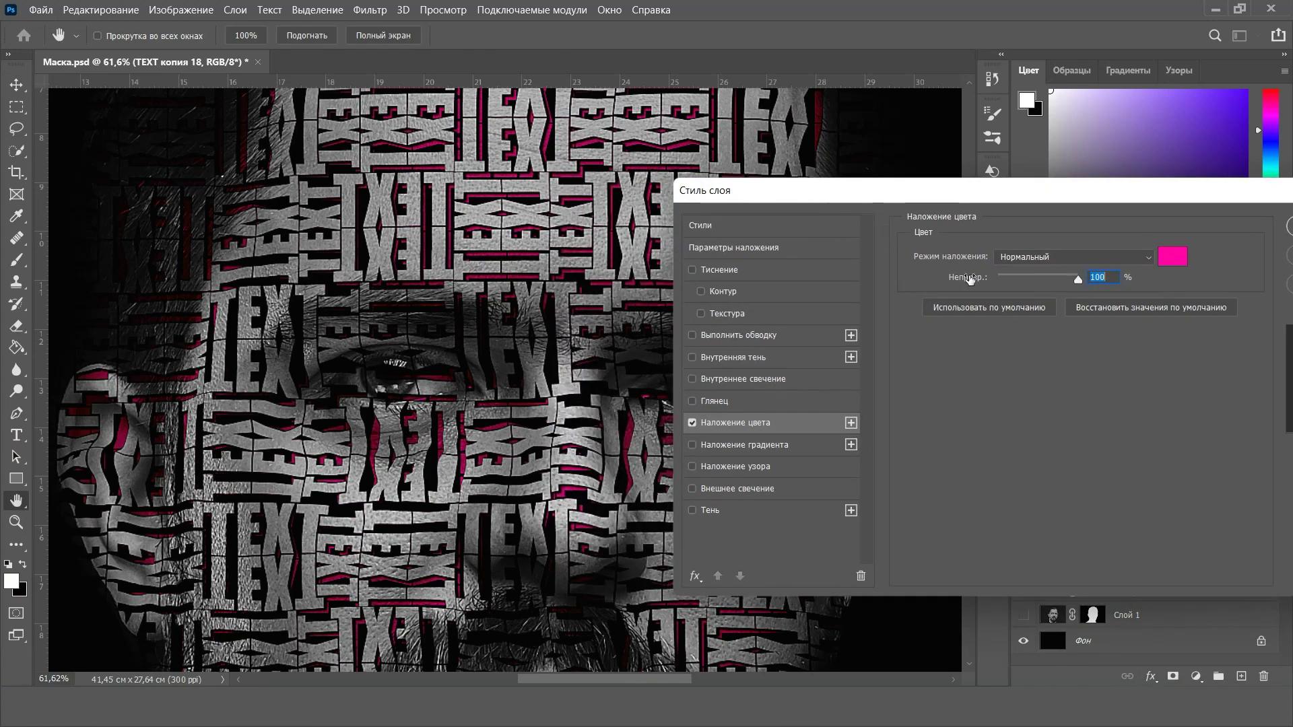
left_click(1177, 252)
left_click_drag(1009, 366, 1060, 316)
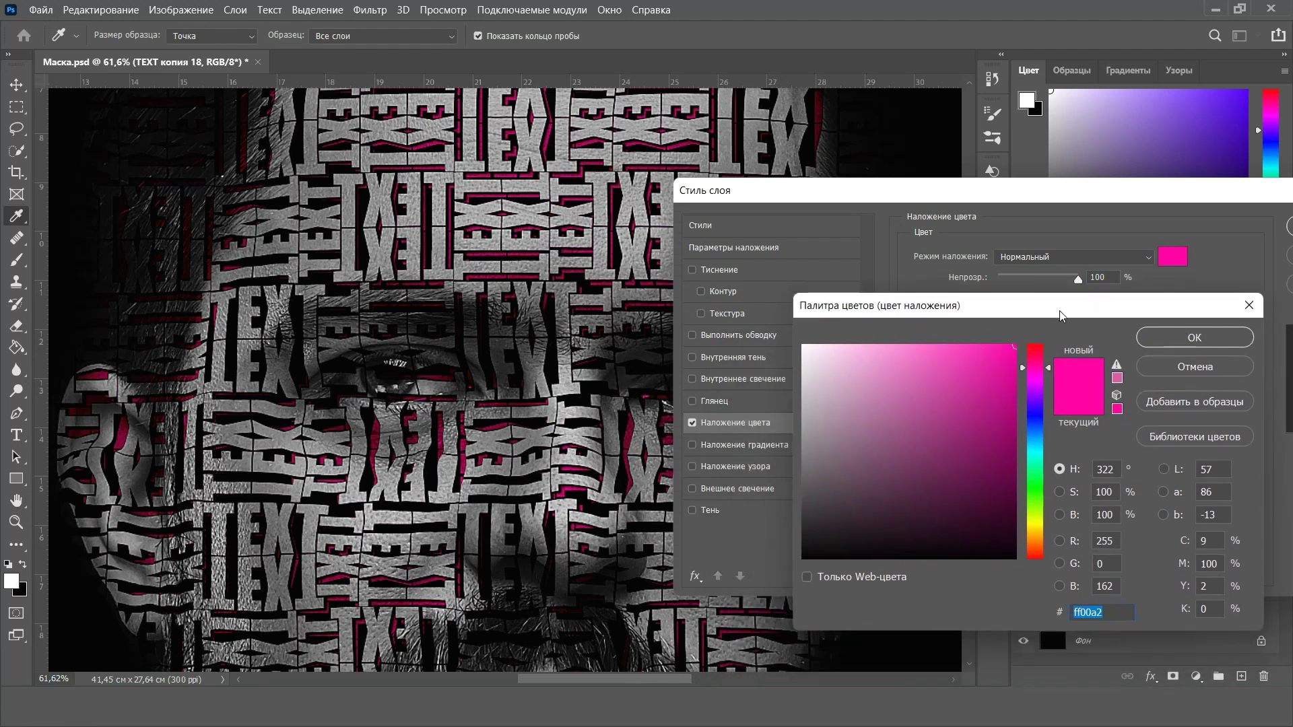
left_click(1037, 410)
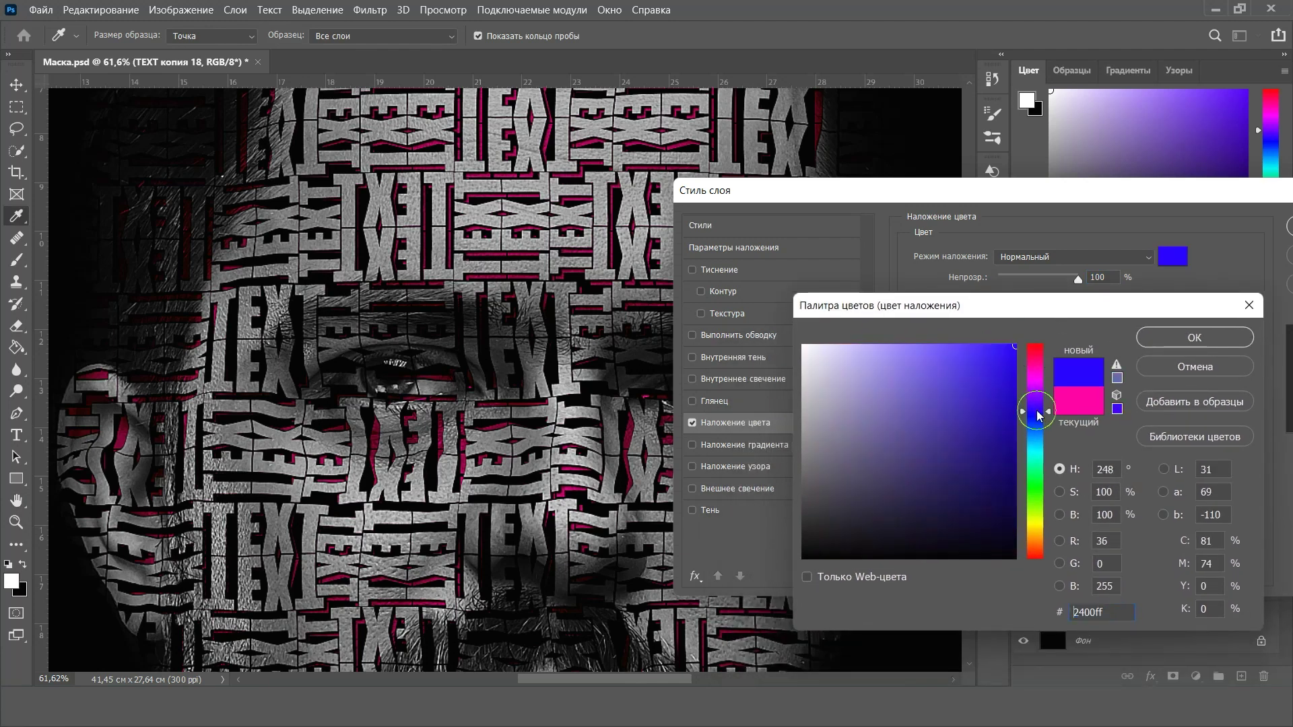
left_click(1039, 451)
left_click(1039, 480)
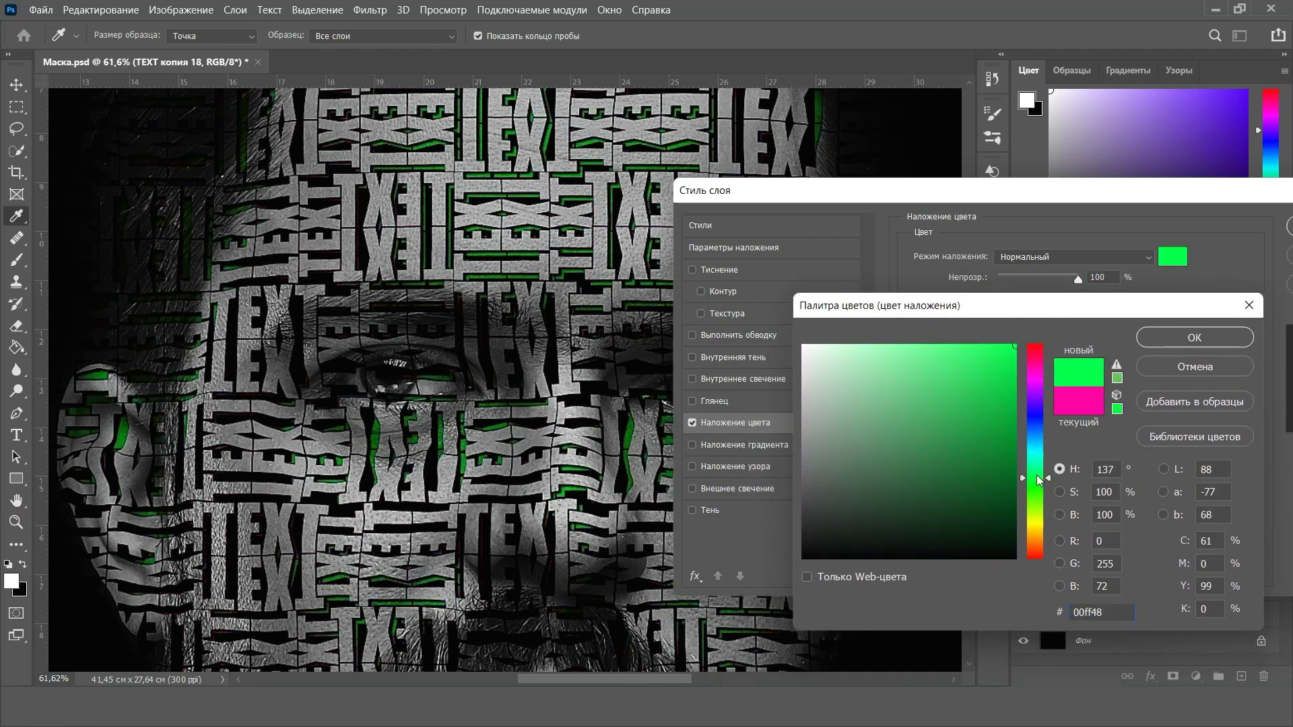
left_click(1037, 381)
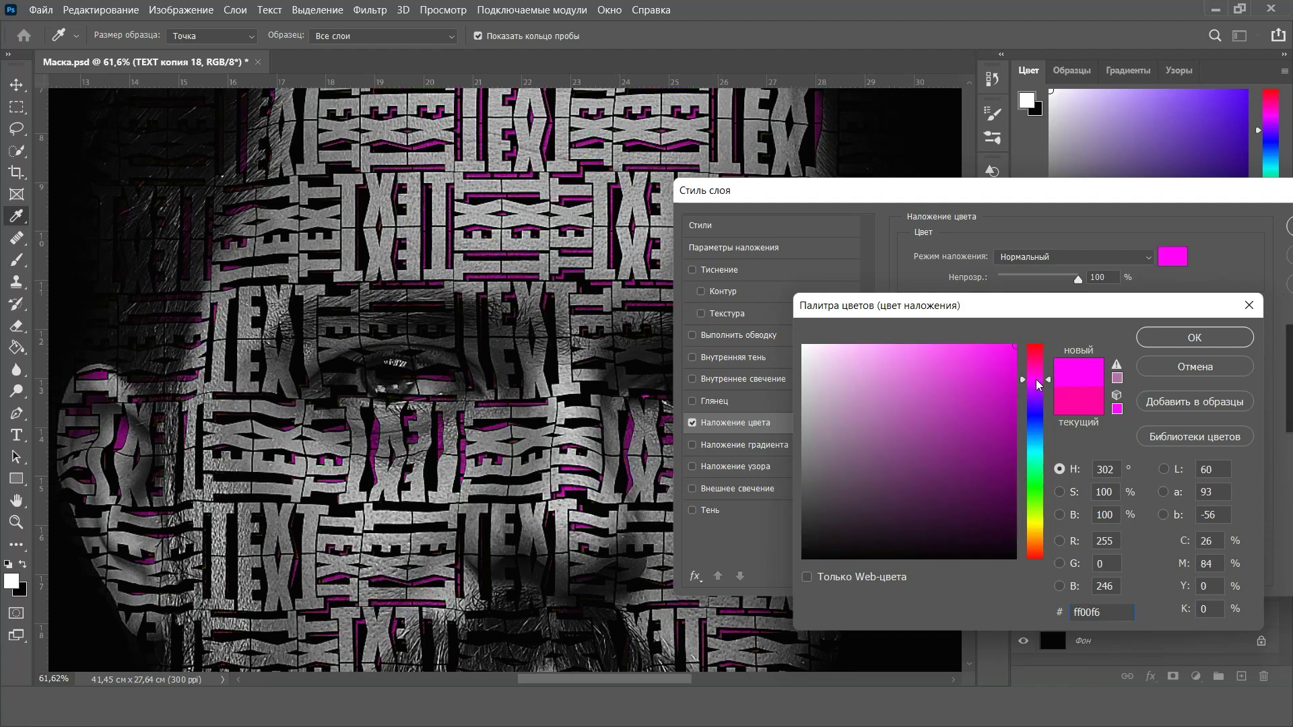
left_click(1164, 338)
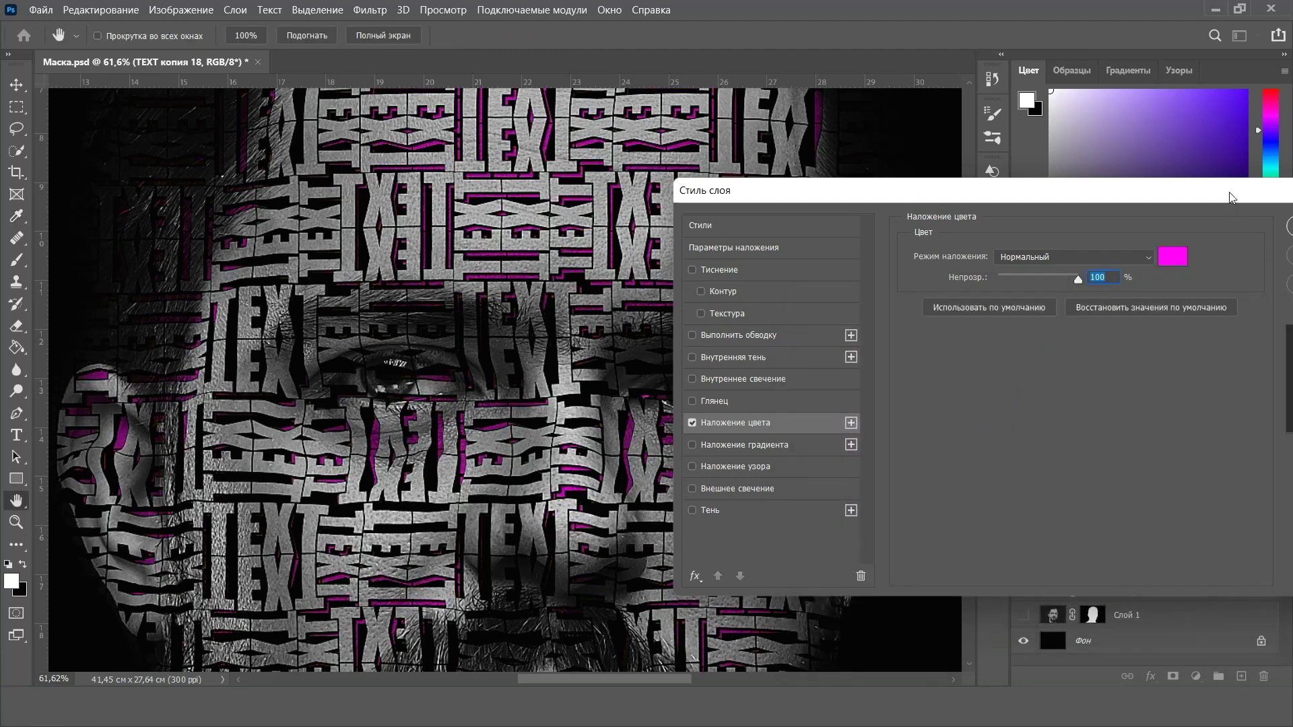
left_click(1229, 236)
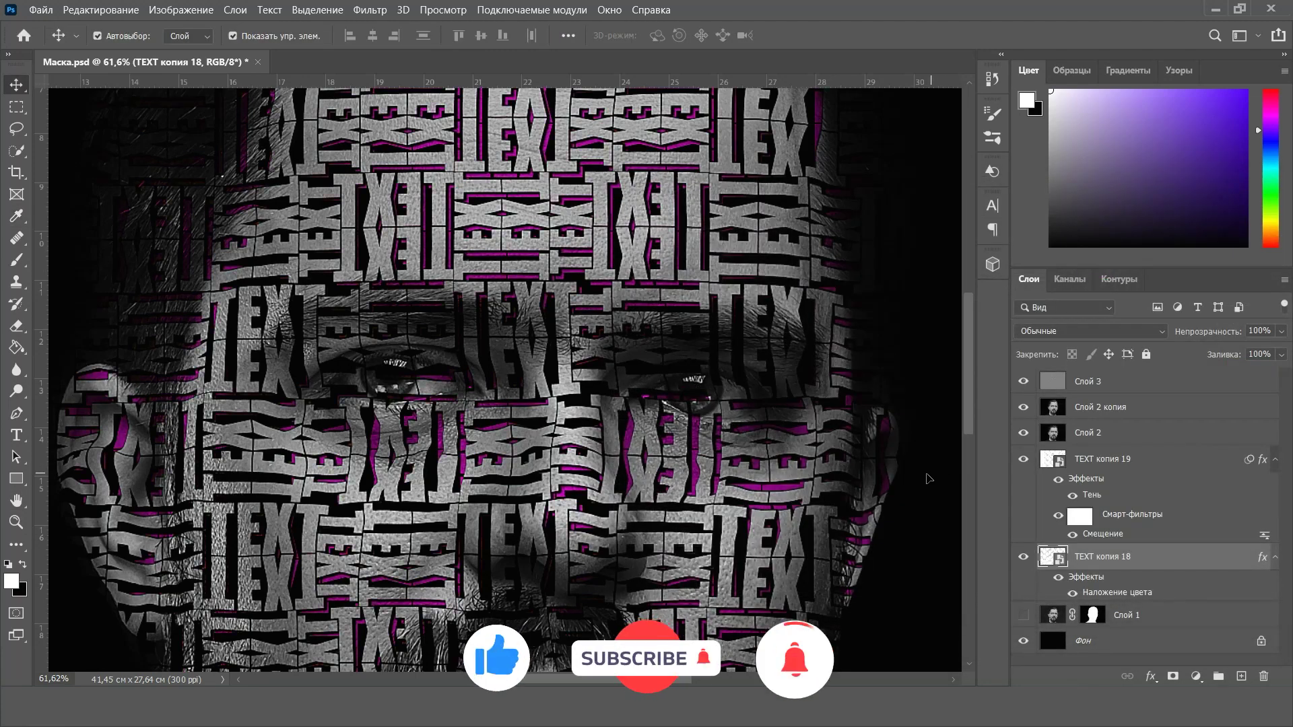
scroll(622, 398, "down", 2)
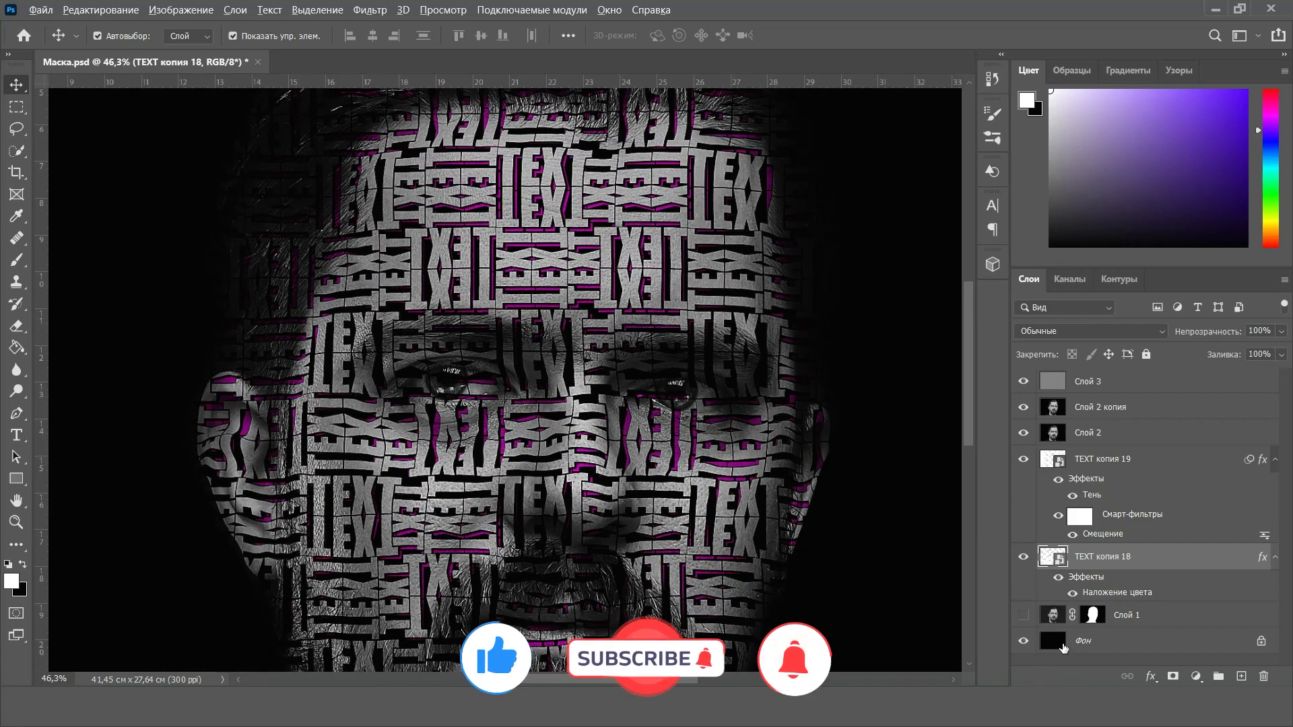
scroll(622, 398, "down", 3)
left_click(711, 403)
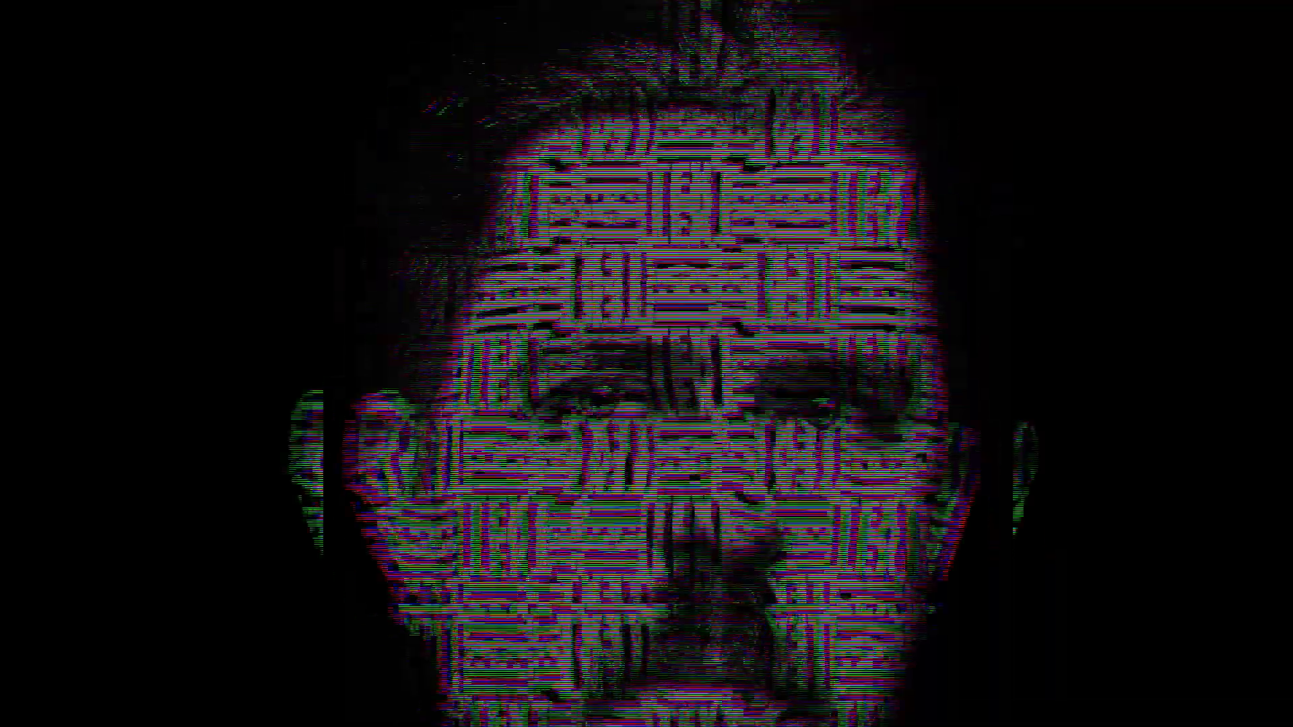